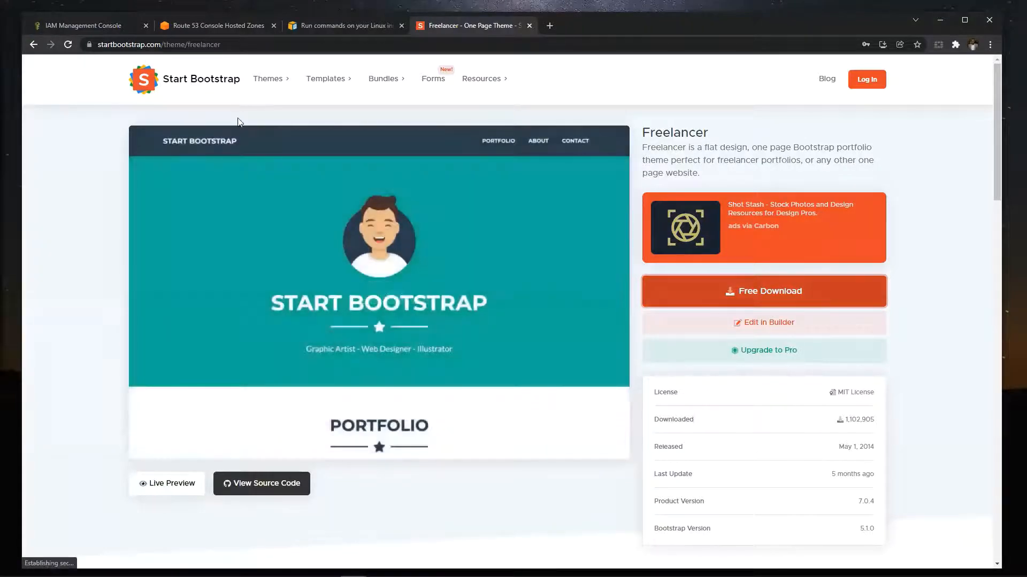
- Download the free Freelancer theme and save startbootstrap-freelancer-gh-pages as a ZIP in AWS training files > Source code examples
{"action": "left_click", "coordinate": [678, 298]}
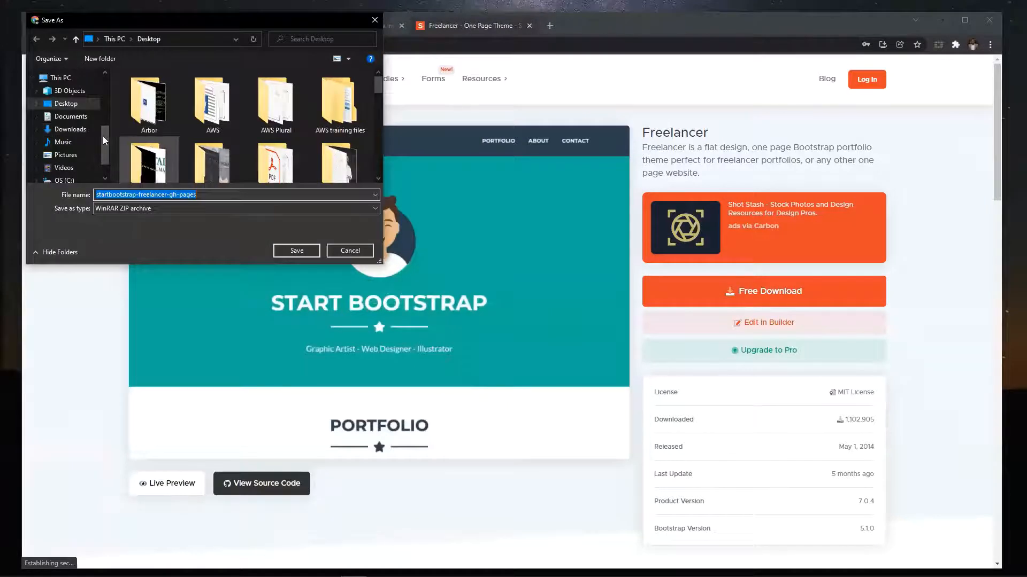
{"action": "left_click", "coordinate": [342, 116]}
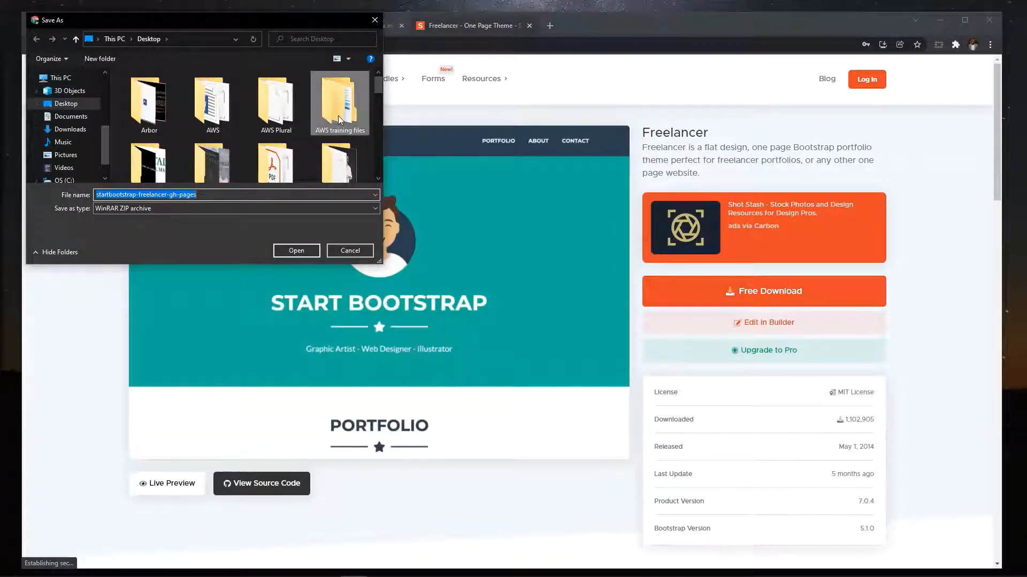
{"action": "double_click", "coordinate": [341, 116]}
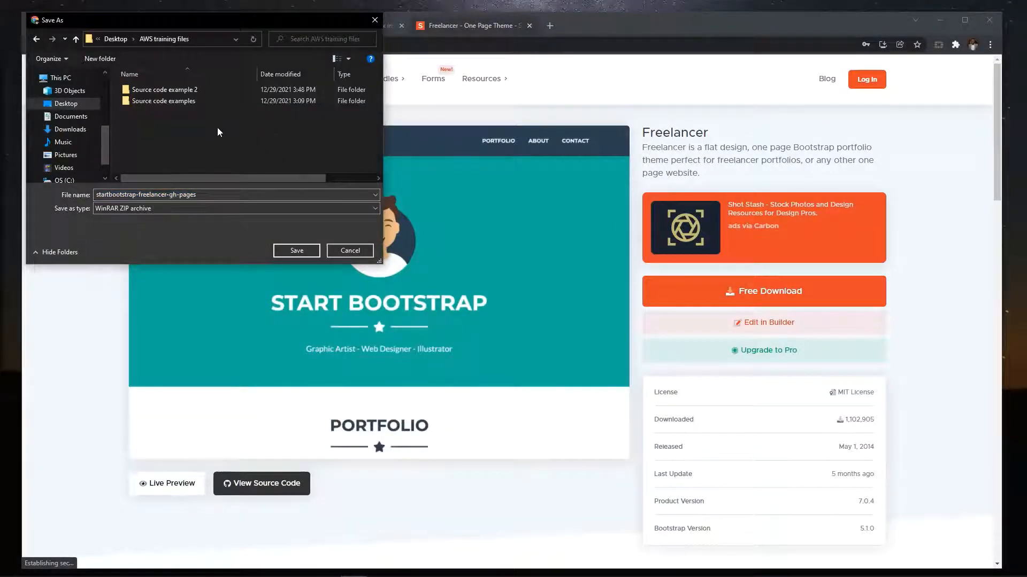
{"action": "left_click", "coordinate": [190, 103]}
{"action": "double_click", "coordinate": [190, 106]}
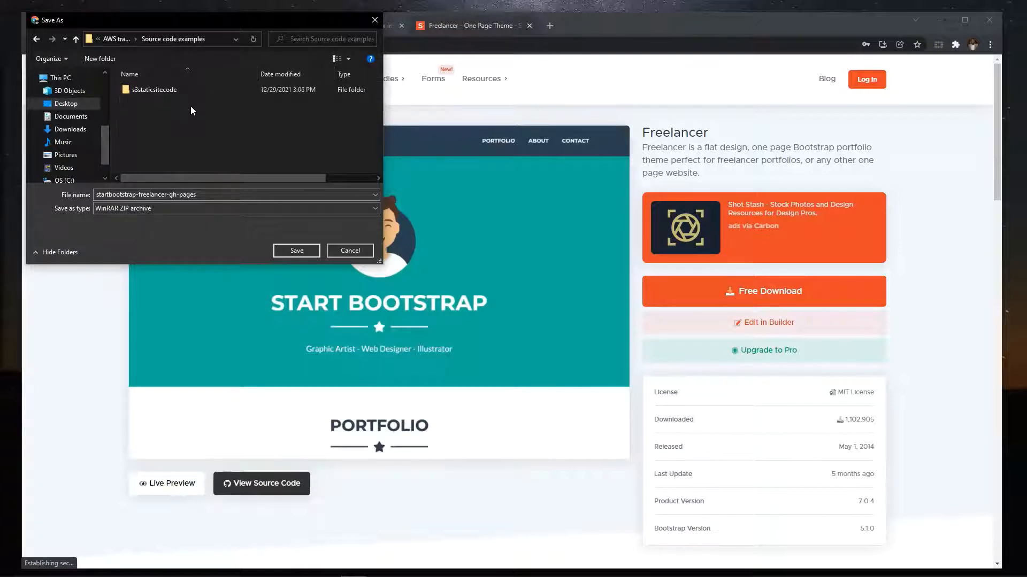
{"action": "left_click", "coordinate": [36, 39]}
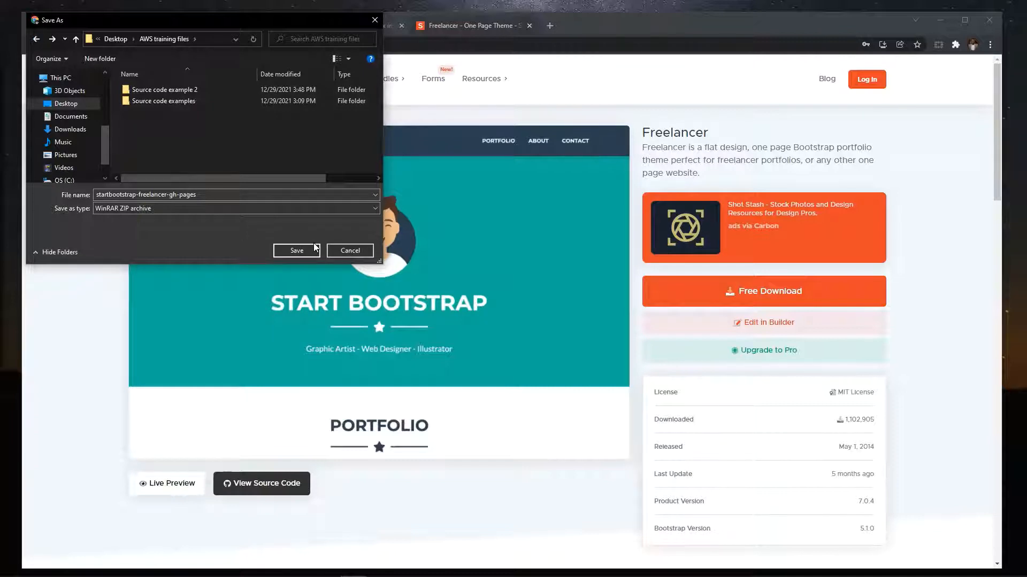
{"action": "left_click", "coordinate": [295, 251]}
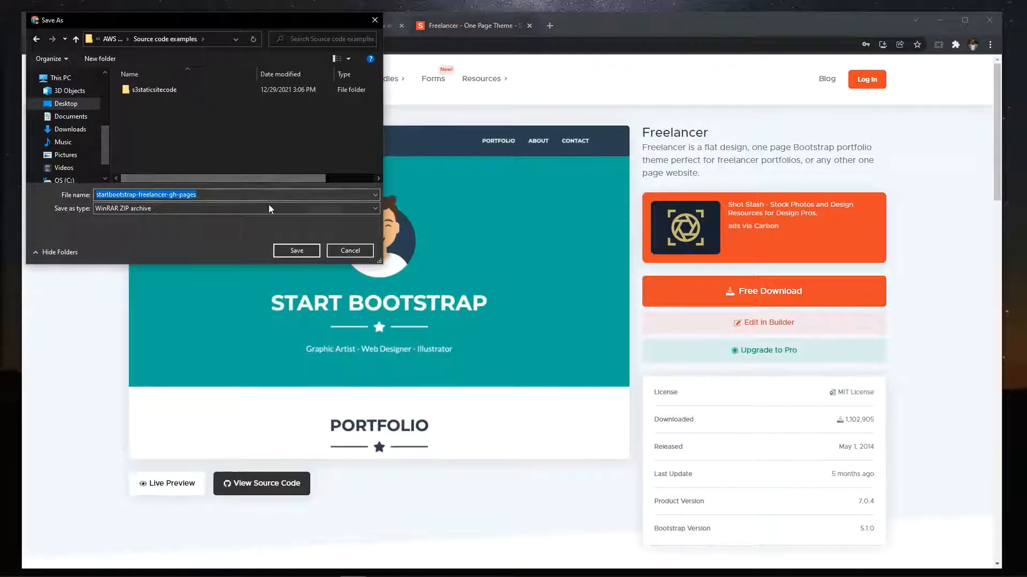
{"action": "left_click", "coordinate": [295, 250]}
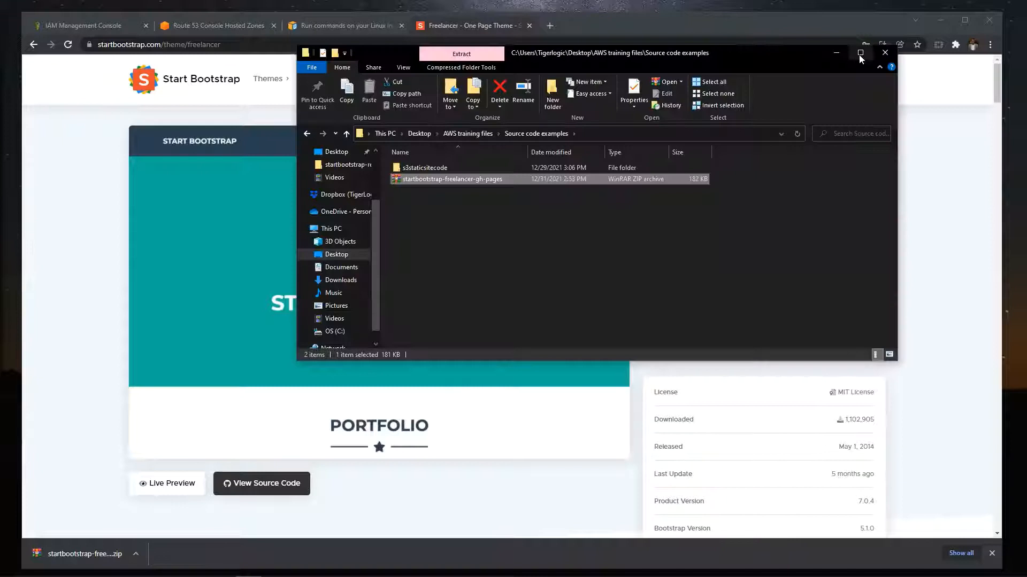
- In File Explorer, extract the startbootstrap-freelancer-gh-pages archive inside Source code examples and open the extracted folder
{"action": "left_click", "coordinate": [861, 50]}
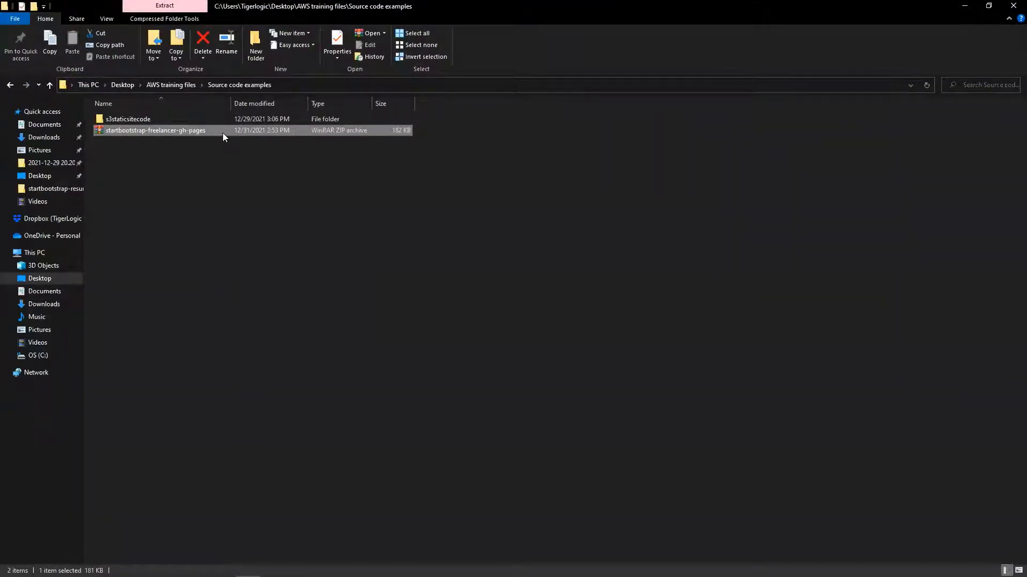
{"action": "key", "text": "F2"}
{"action": "key", "text": "Escape"}
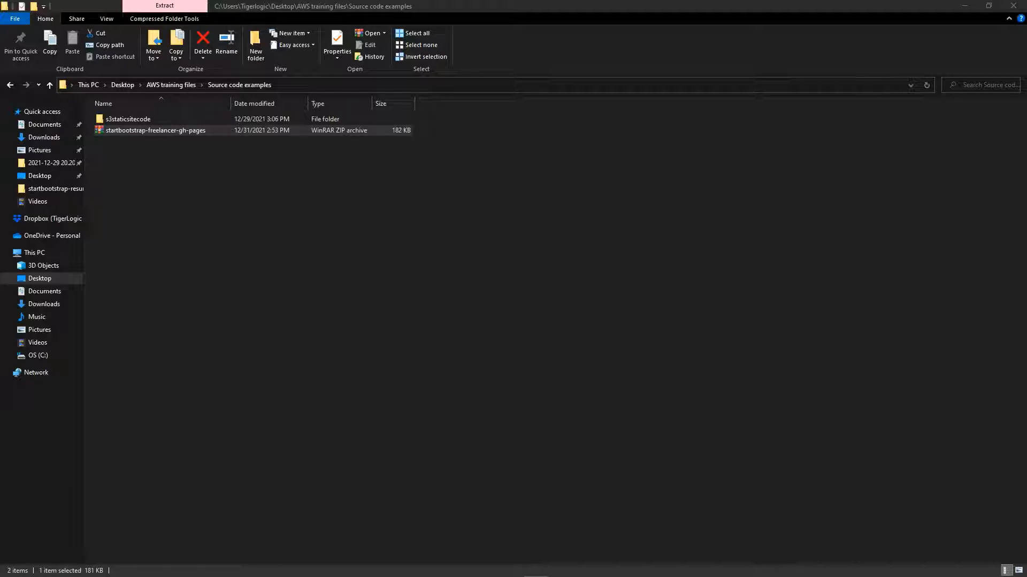
{"action": "left_click", "coordinate": [157, 159]}
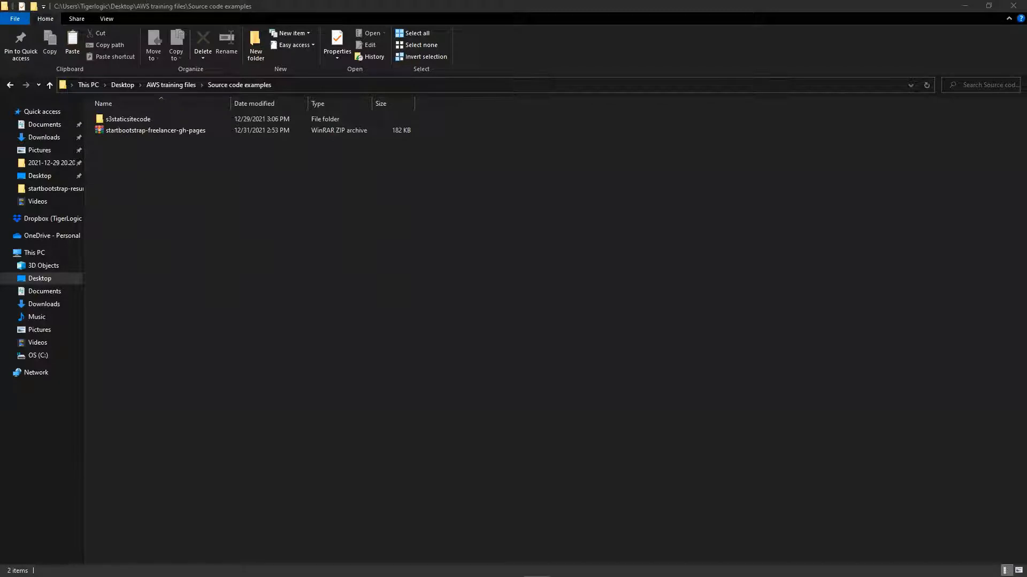
{"action": "left_click_drag", "start_coordinate": [305, 165], "coordinate": [305, 165]}
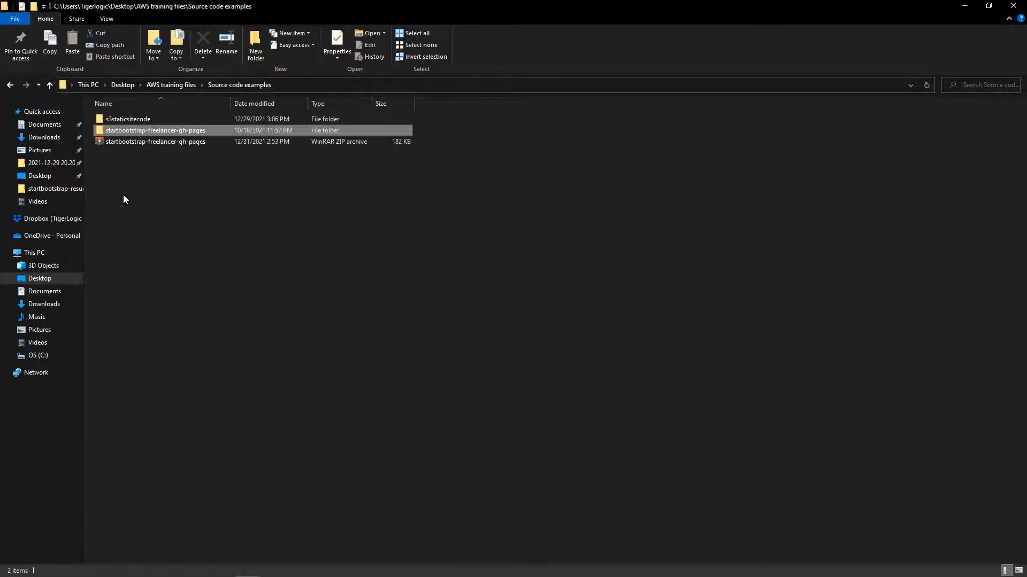
{"action": "double_click", "coordinate": [171, 133]}
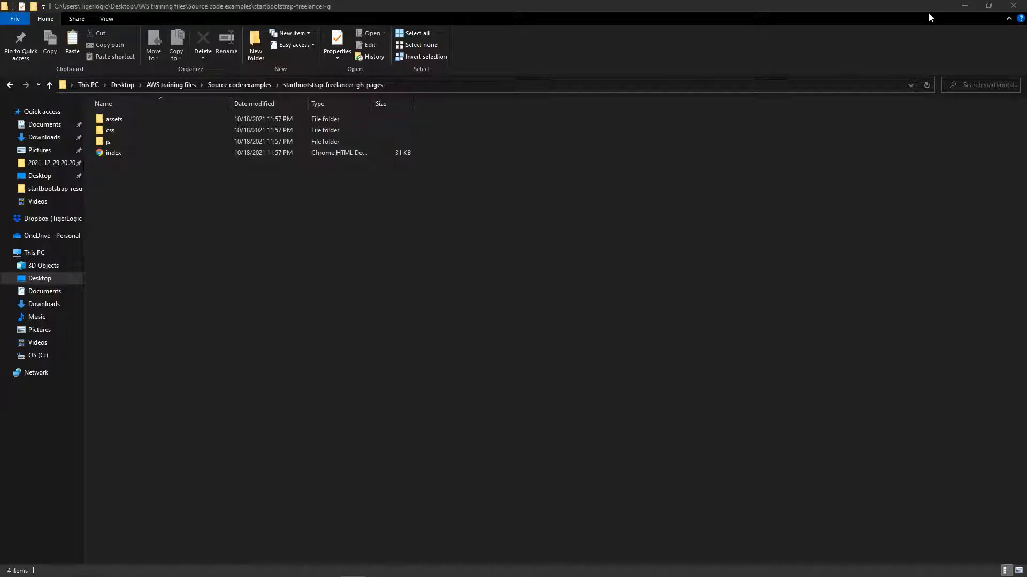
- Put the folder window away and go from the Route 53 console in the browser to the S3 service
{"action": "left_click_drag", "start_coordinate": [582, 10], "coordinate": [597, 120]}
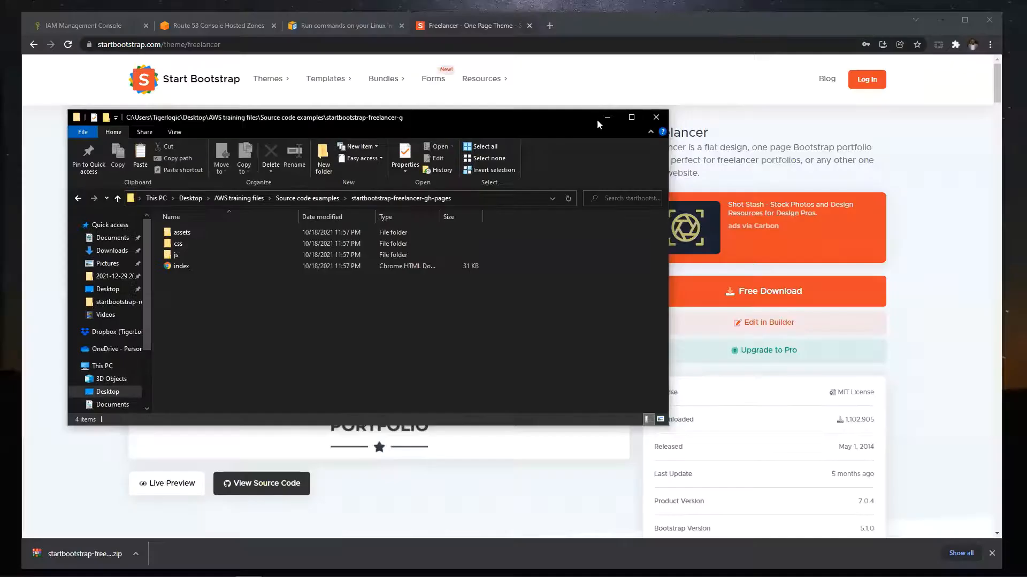
{"action": "left_click", "coordinate": [604, 117]}
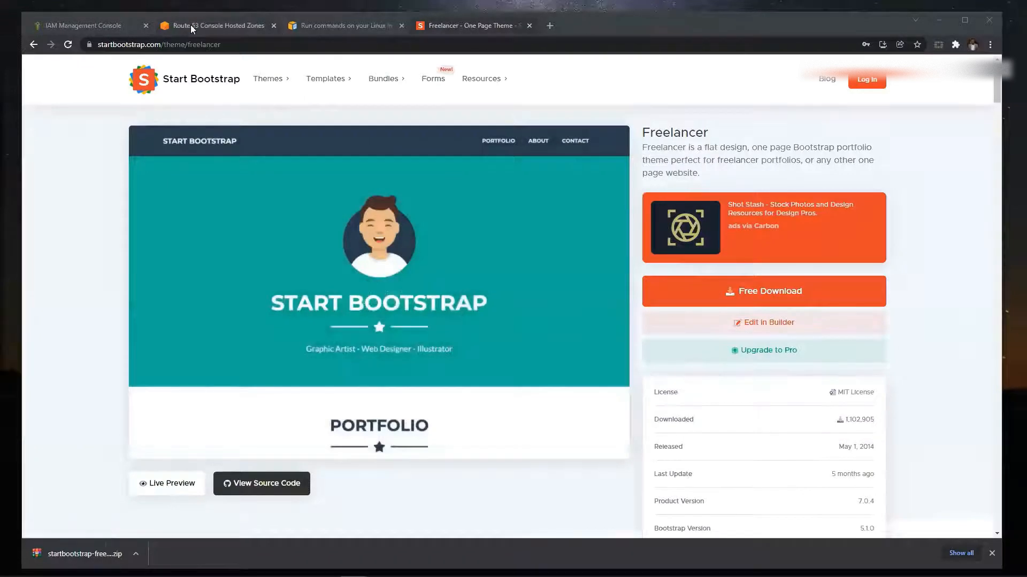
{"action": "left_click", "coordinate": [181, 25]}
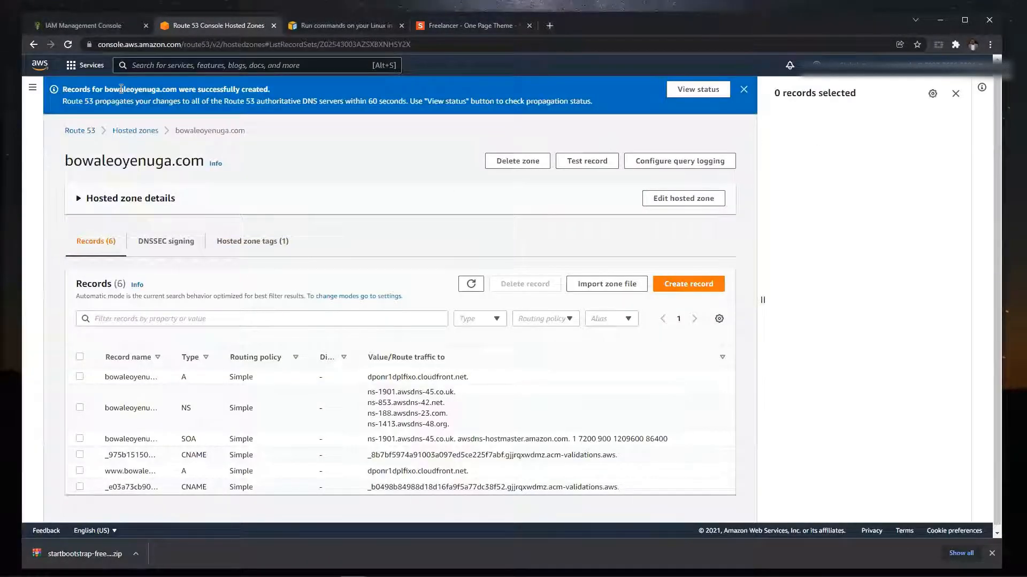
{"action": "left_click", "coordinate": [83, 66]}
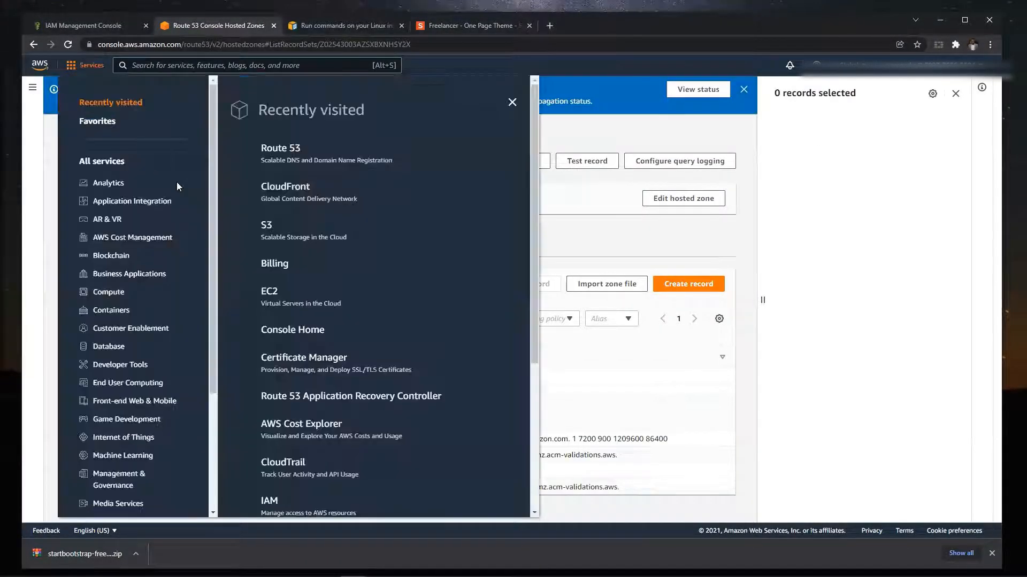
{"action": "left_click", "coordinate": [287, 232]}
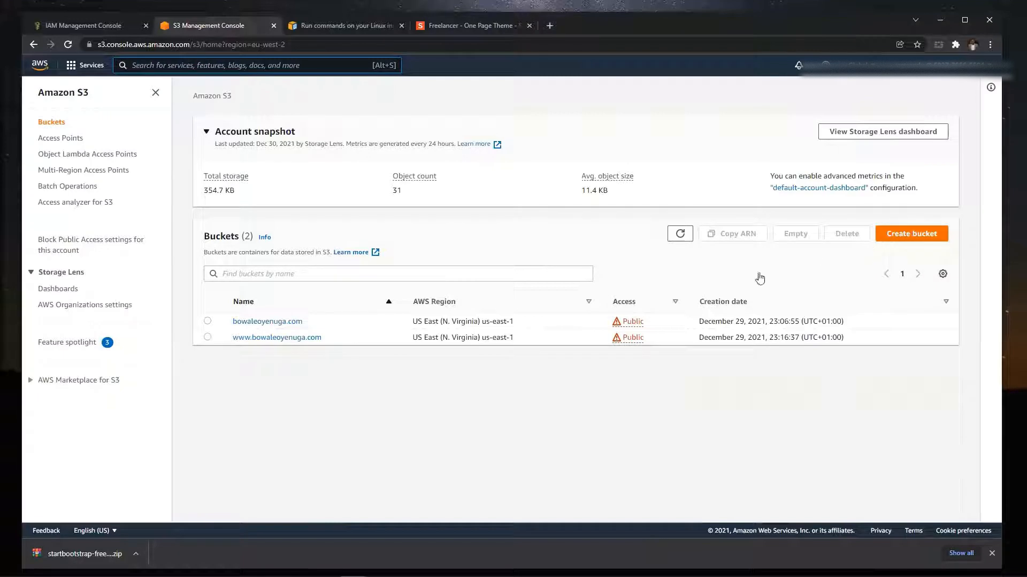
- Start creating a new S3 bucket and name it mydynamicwebsite205
{"action": "left_click", "coordinate": [921, 235]}
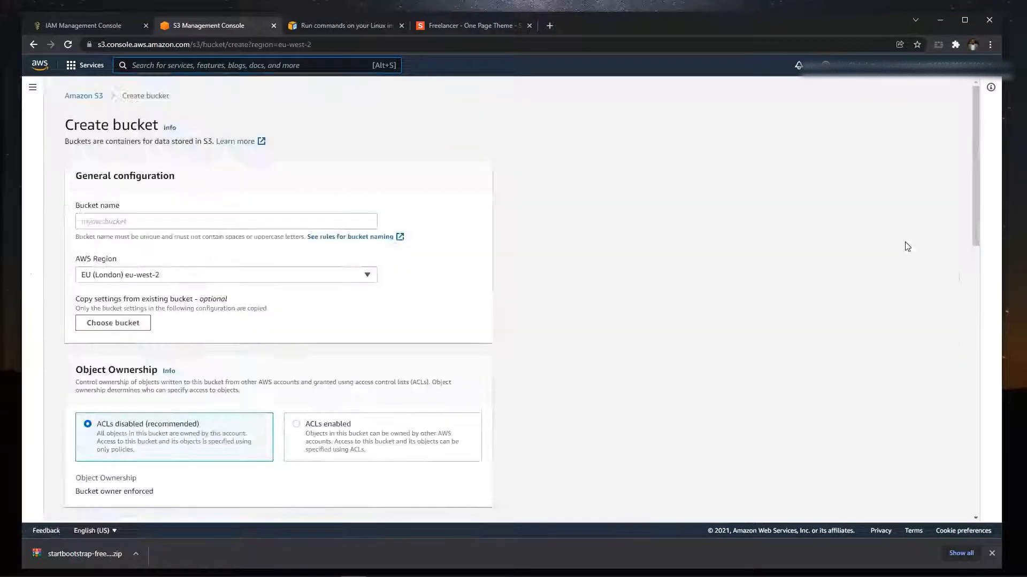
{"action": "left_click", "coordinate": [290, 215]}
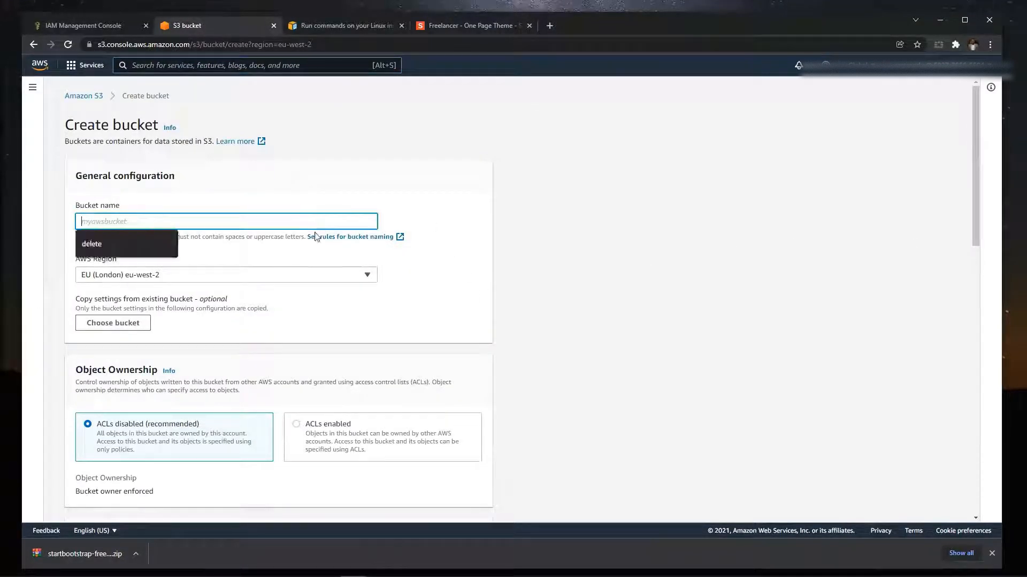
{"action": "type", "text": "mydyn"}
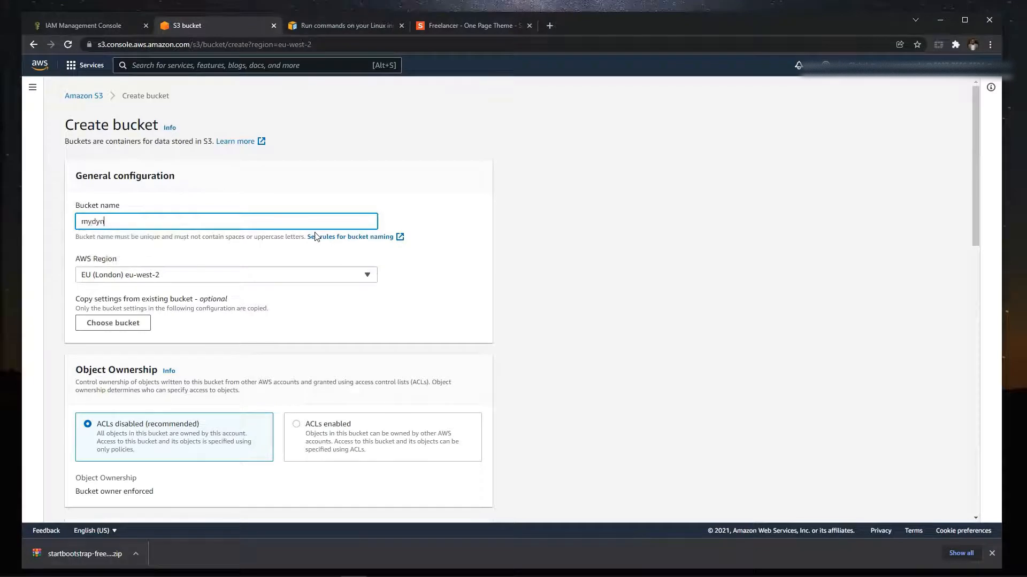
{"action": "type", "text": "amicwebsite205"}
{"action": "scroll", "coordinate": [314, 212], "scroll_direction": "down", "scroll_amount": 1}
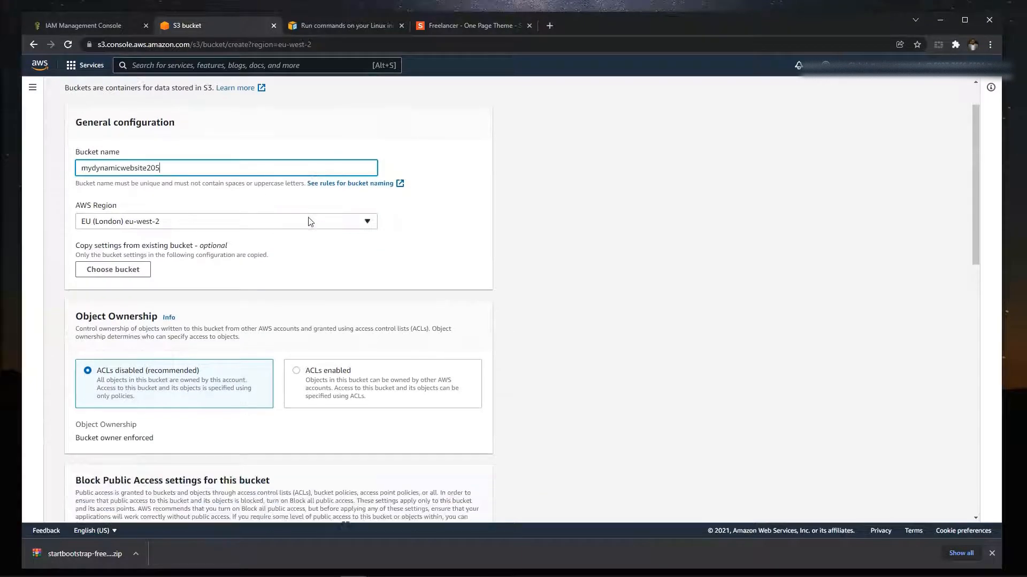
- Set the bucket's region to US East (N. Virginia) us-east-1 and create it with the remaining default settings
{"action": "left_click", "coordinate": [310, 221]}
{"action": "scroll", "coordinate": [294, 289], "scroll_direction": "up", "scroll_amount": 10}
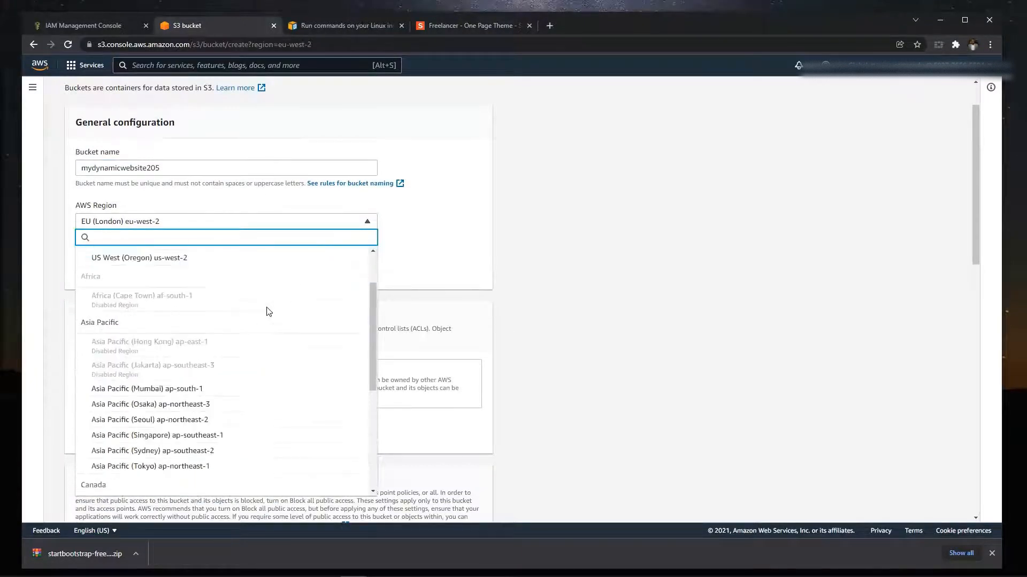
{"action": "left_click", "coordinate": [217, 283]}
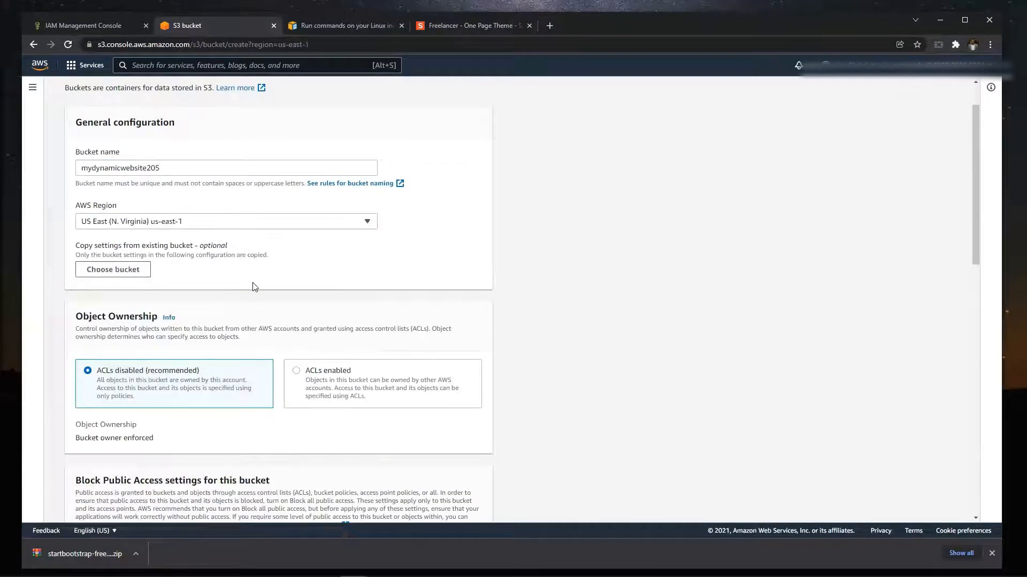
{"action": "scroll", "coordinate": [259, 304], "scroll_direction": "down", "scroll_amount": 2}
{"action": "scroll", "coordinate": [231, 293], "scroll_direction": "down", "scroll_amount": 10}
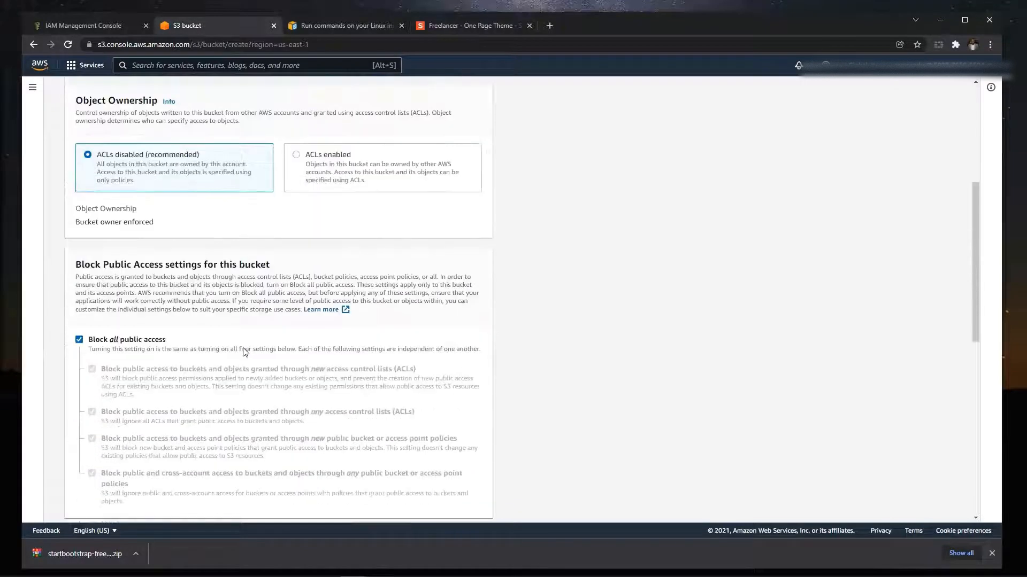
{"action": "scroll", "coordinate": [233, 350], "scroll_direction": "down", "scroll_amount": 2}
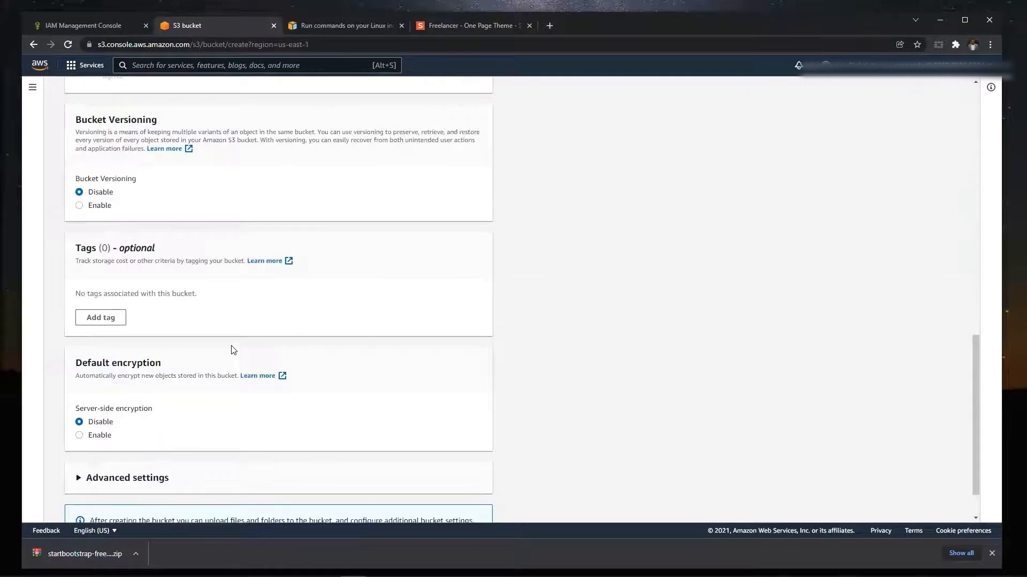
{"action": "left_click", "coordinate": [471, 506]}
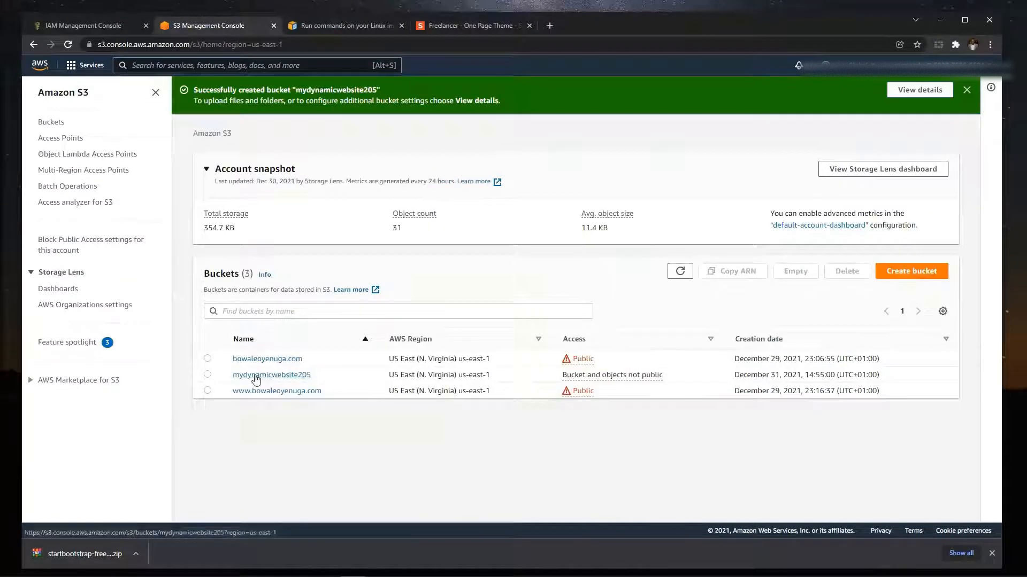
- Open the upload page of the mydynamicwebsite205 bucket and bring up the startbootstrap-freelancer-gh-pages File Explorer window, clear of the upload list
{"action": "left_click", "coordinate": [256, 377]}
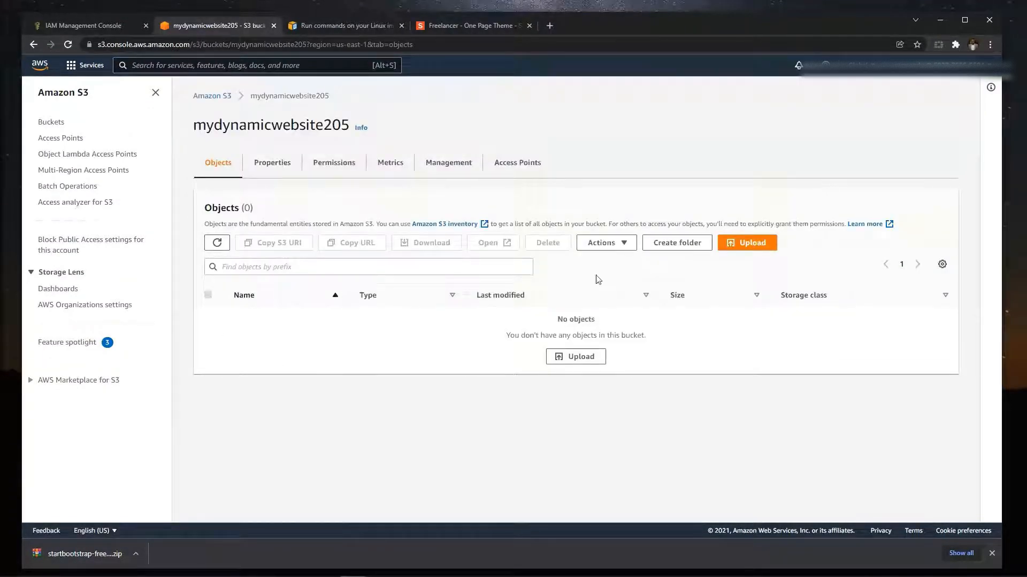
{"action": "left_click", "coordinate": [565, 361]}
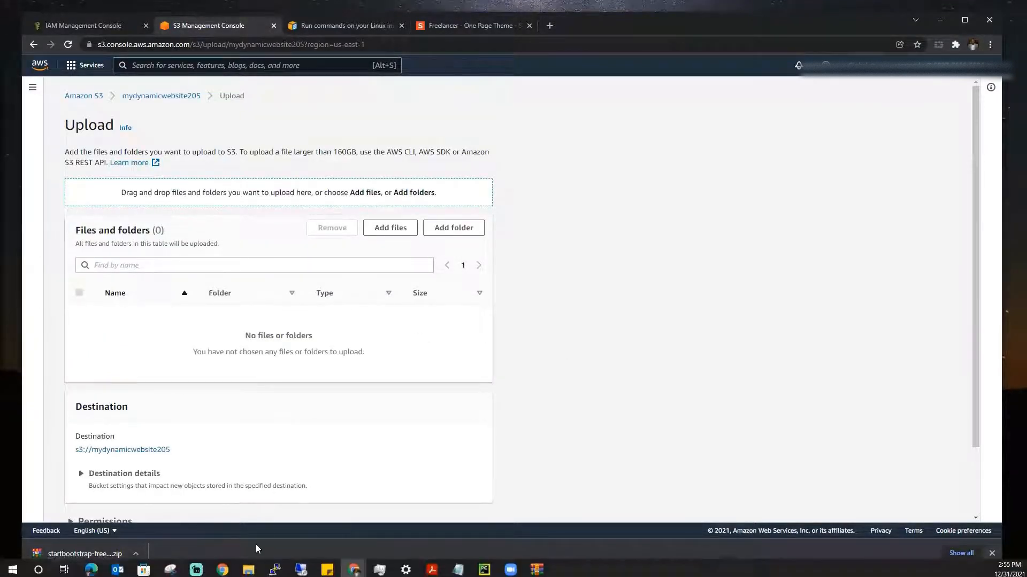
{"action": "left_click", "coordinate": [248, 568]}
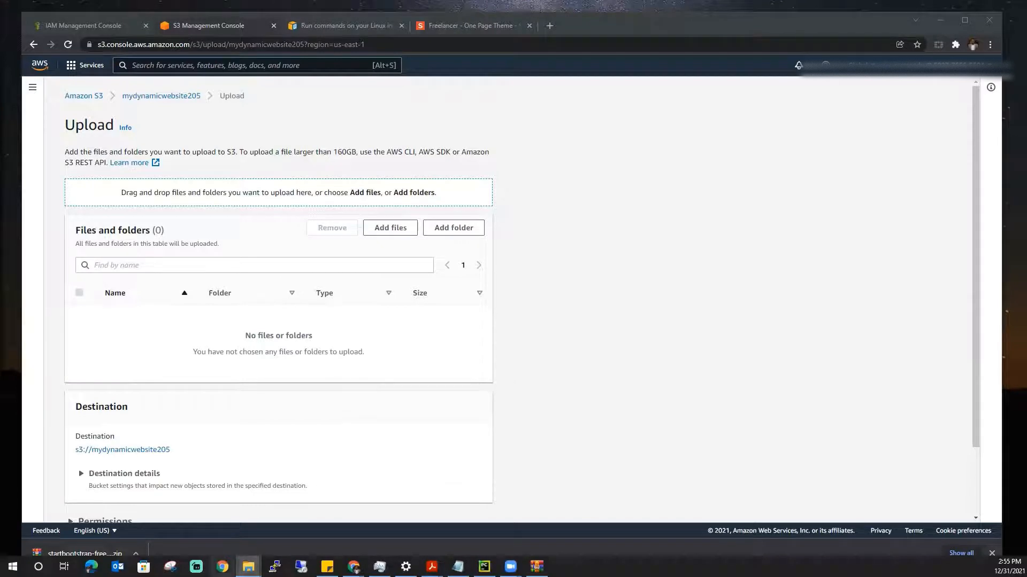
{"action": "left_click", "coordinate": [248, 567]}
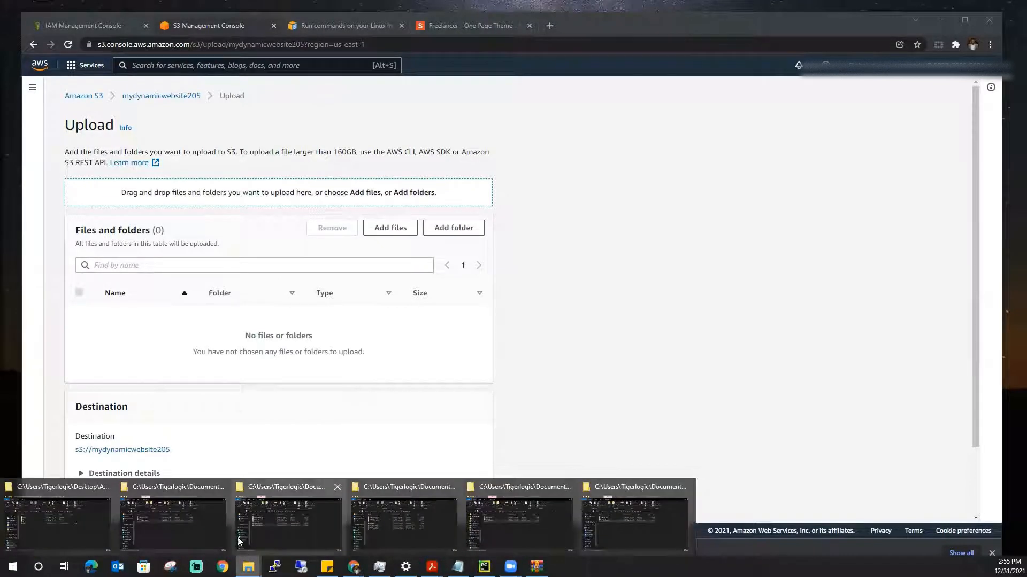
{"action": "left_click", "coordinate": [87, 510]}
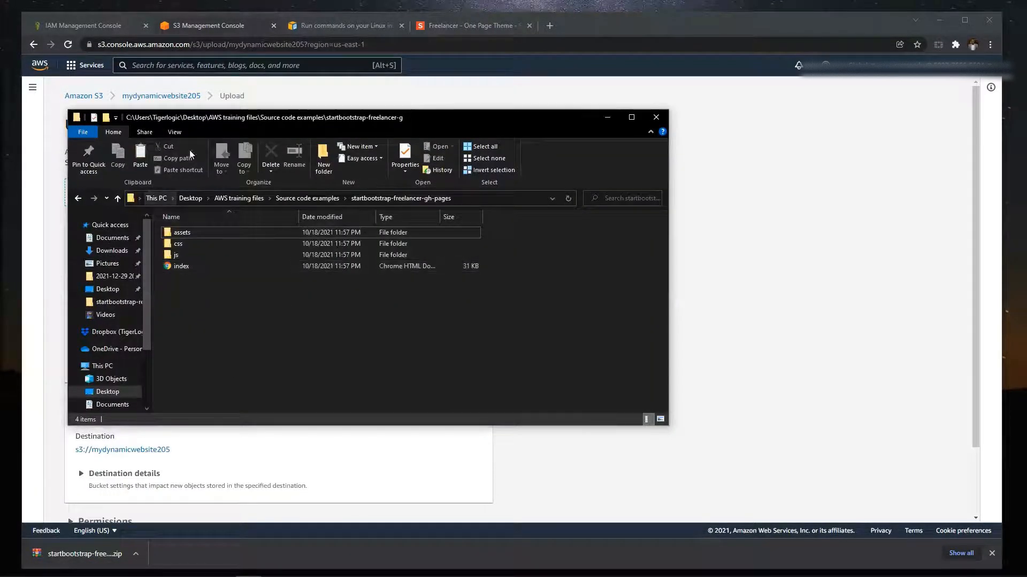
{"action": "left_click_drag", "start_coordinate": [356, 120], "coordinate": [614, 122]}
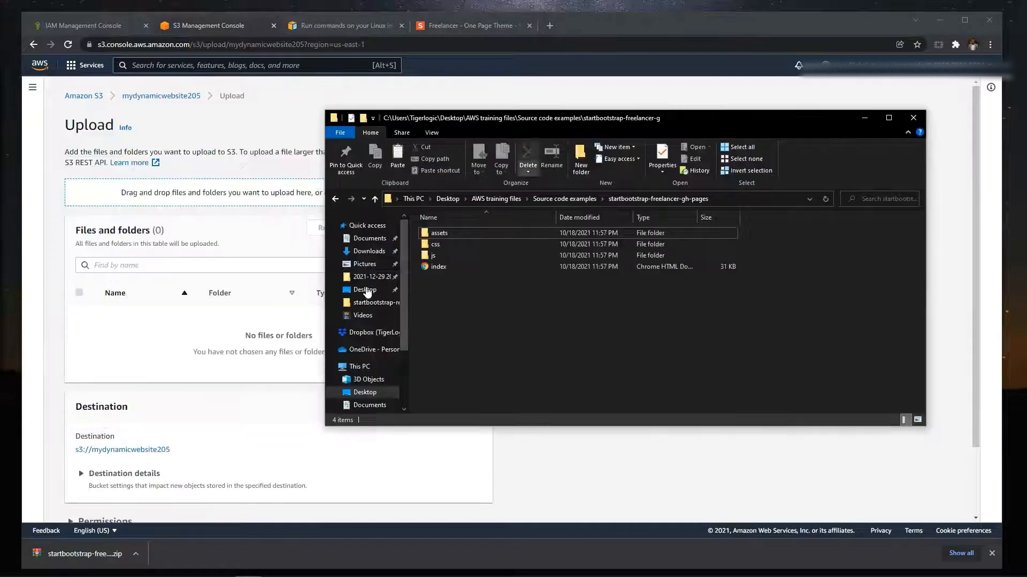
- Add the assets, css and js folders and the index file from the extracted theme to the bucket's upload list
{"action": "left_click", "coordinate": [457, 232]}
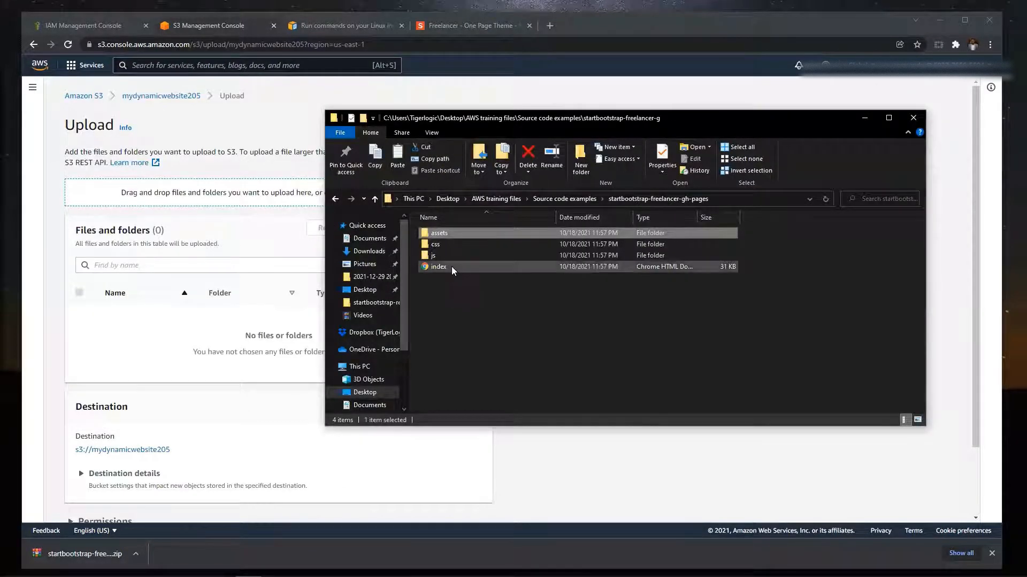
{"action": "key", "text": "ctrl+a"}
{"action": "left_click_drag", "start_coordinate": [463, 243], "coordinate": [165, 238]}
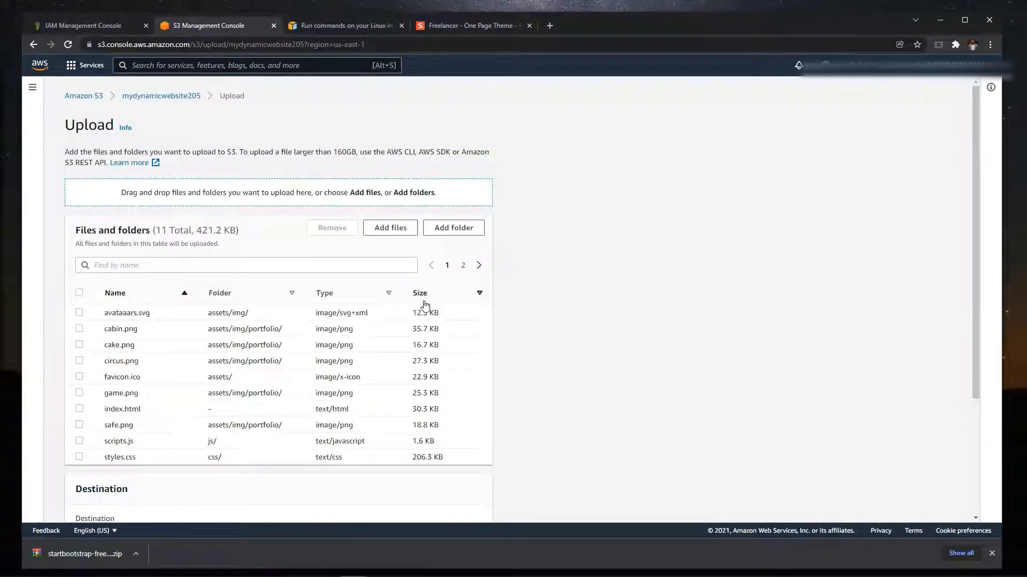
{"action": "scroll", "coordinate": [423, 313], "scroll_direction": "down", "scroll_amount": 3}
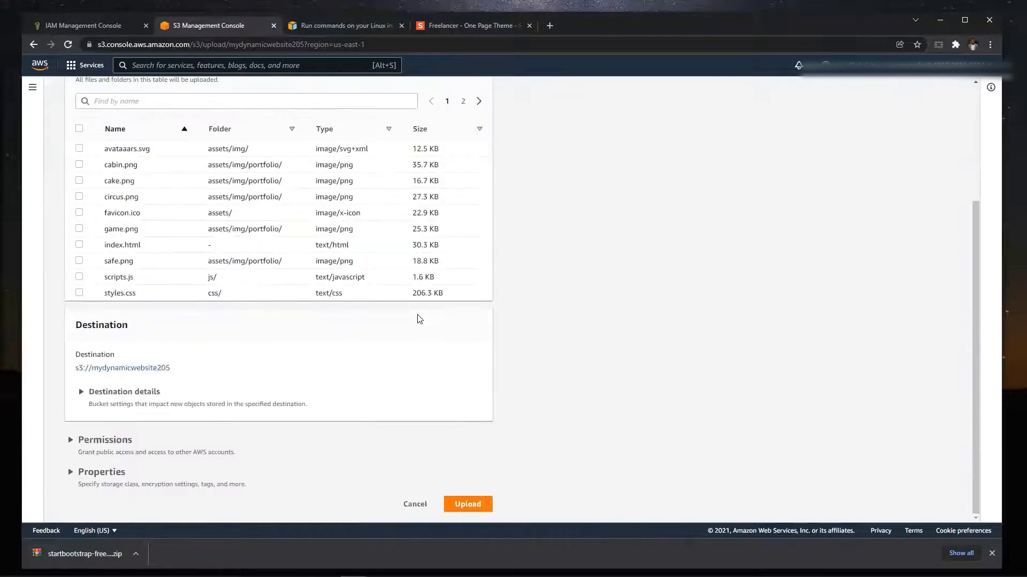
- Upload the listed website files to the mydynamicwebsite205 bucket, and return from the upload status to the list of all buckets
{"action": "scroll", "coordinate": [424, 341], "scroll_direction": "up", "scroll_amount": 3}
{"action": "scroll", "coordinate": [438, 406], "scroll_direction": "down", "scroll_amount": 3}
{"action": "left_click", "coordinate": [468, 503]}
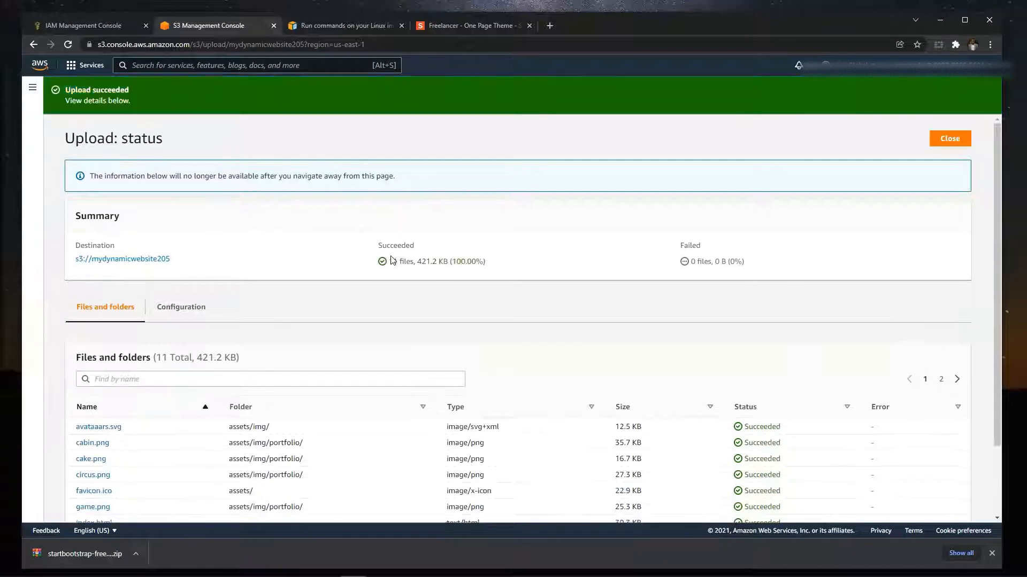
{"action": "left_click", "coordinate": [933, 142]}
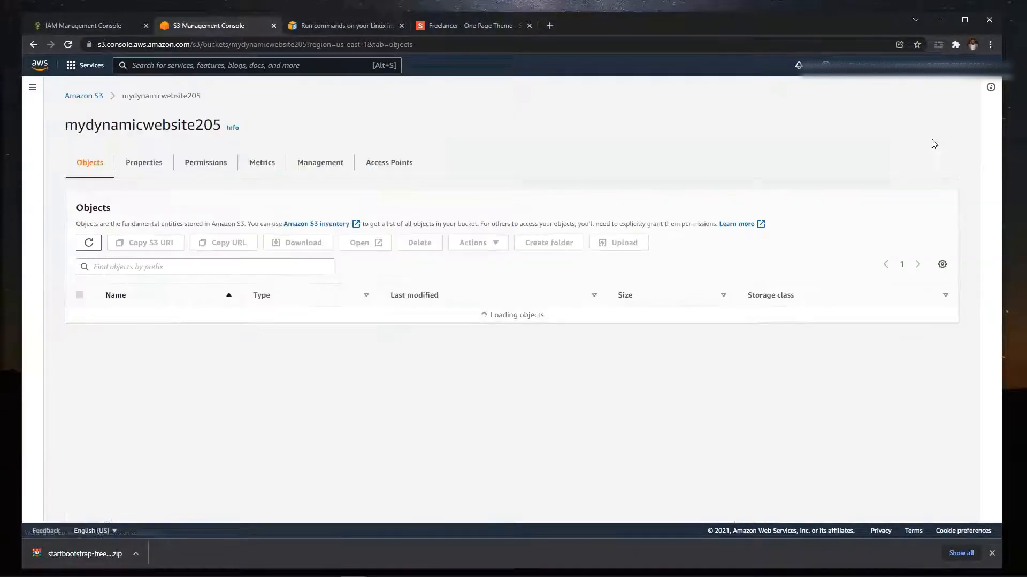
{"action": "left_click", "coordinate": [92, 99]}
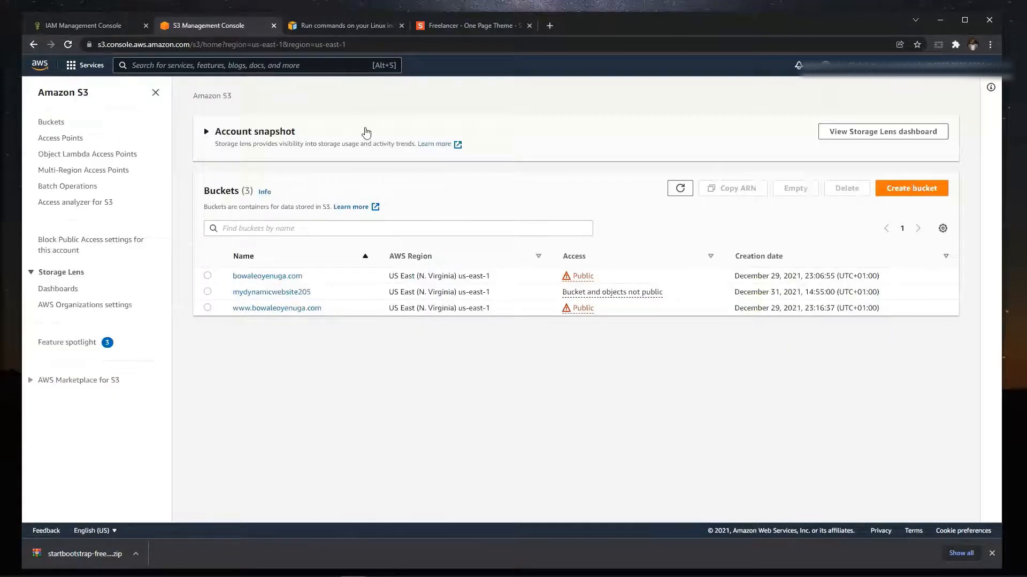
{"action": "left_click", "coordinate": [366, 133]}
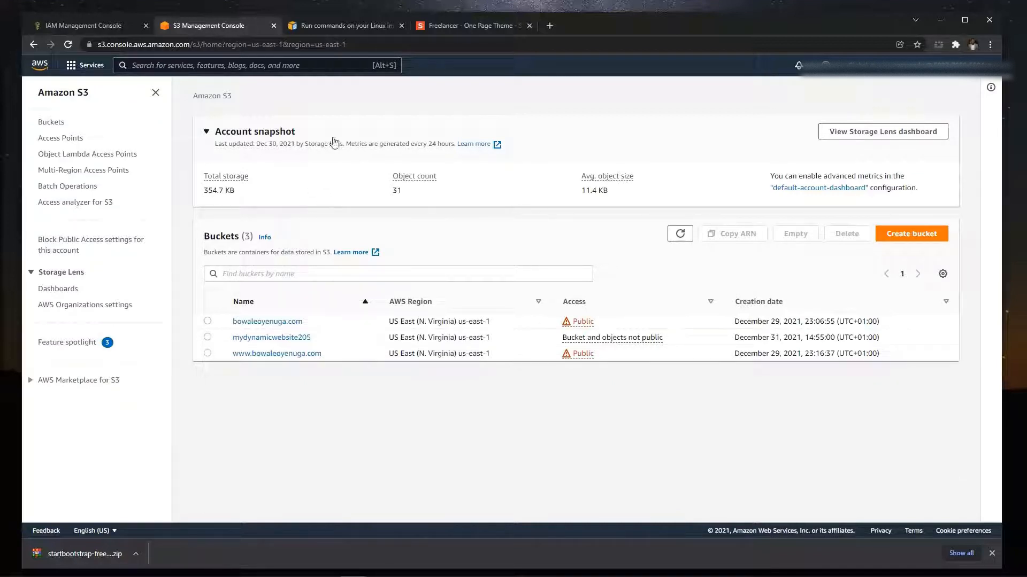
- Open the Roles list in the IAM service and search the roles for se3
{"action": "left_click", "coordinate": [82, 66]}
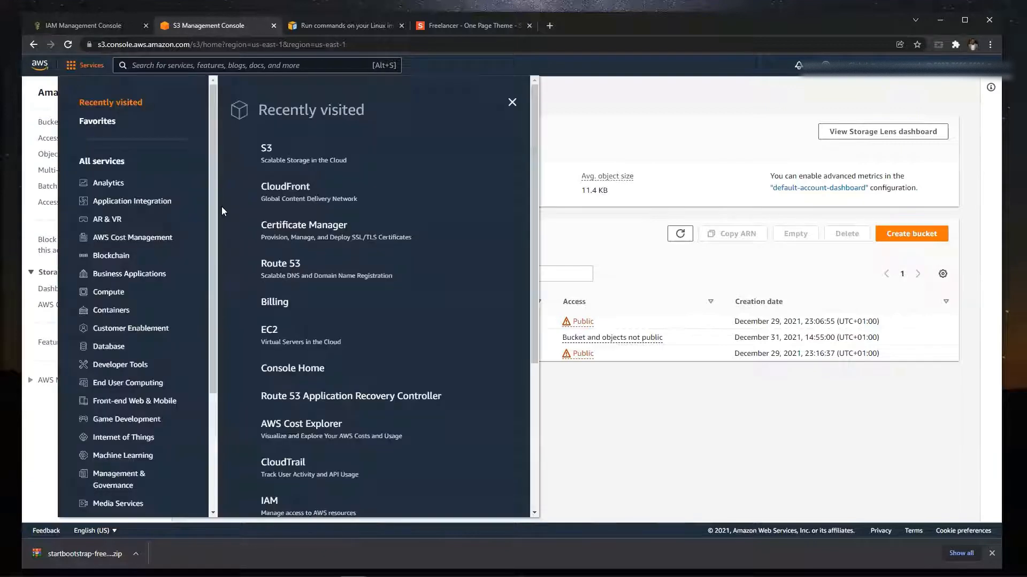
{"action": "scroll", "coordinate": [281, 348], "scroll_direction": "down", "scroll_amount": 3}
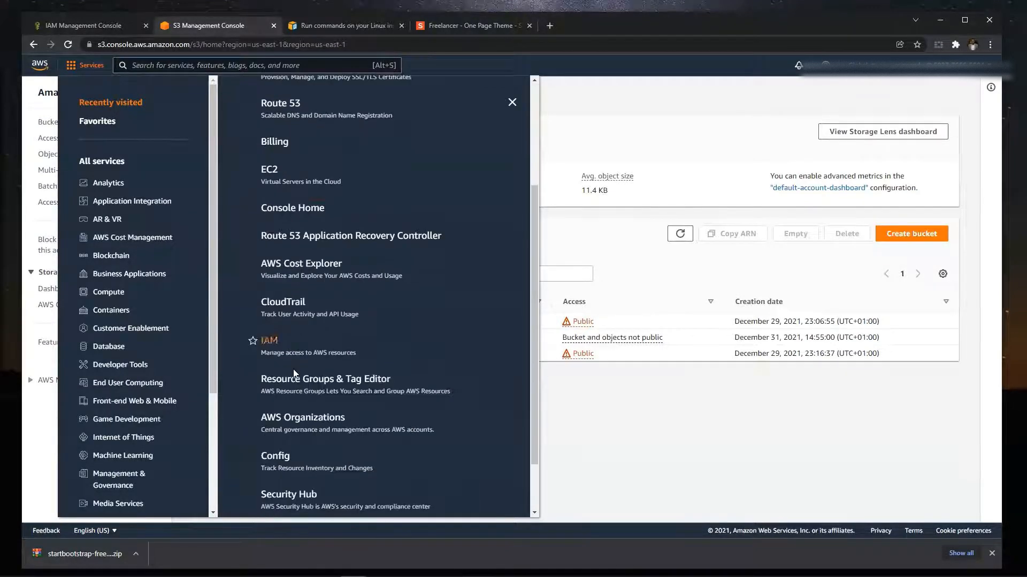
{"action": "left_click", "coordinate": [284, 353]}
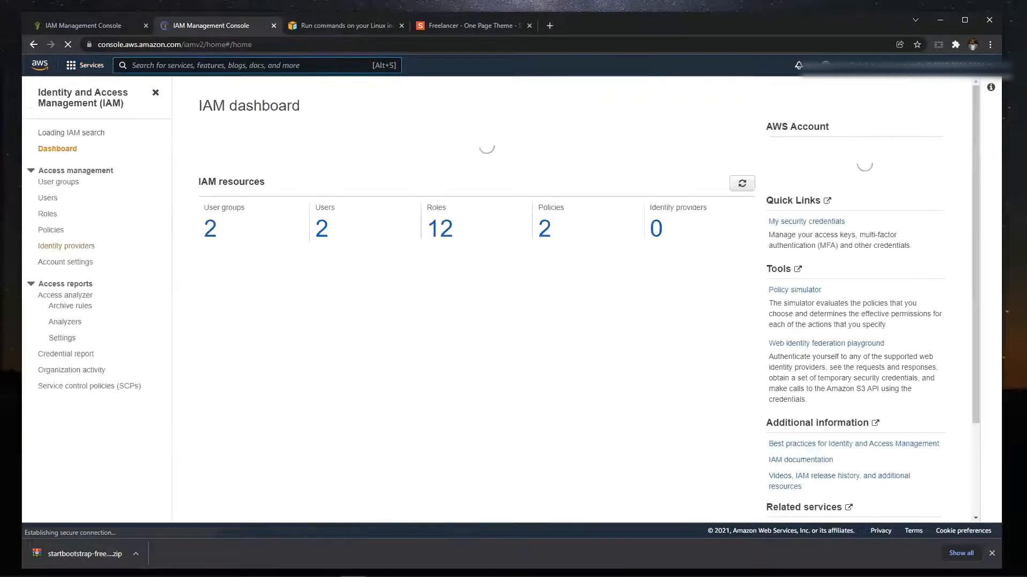
{"action": "left_click", "coordinate": [48, 220]}
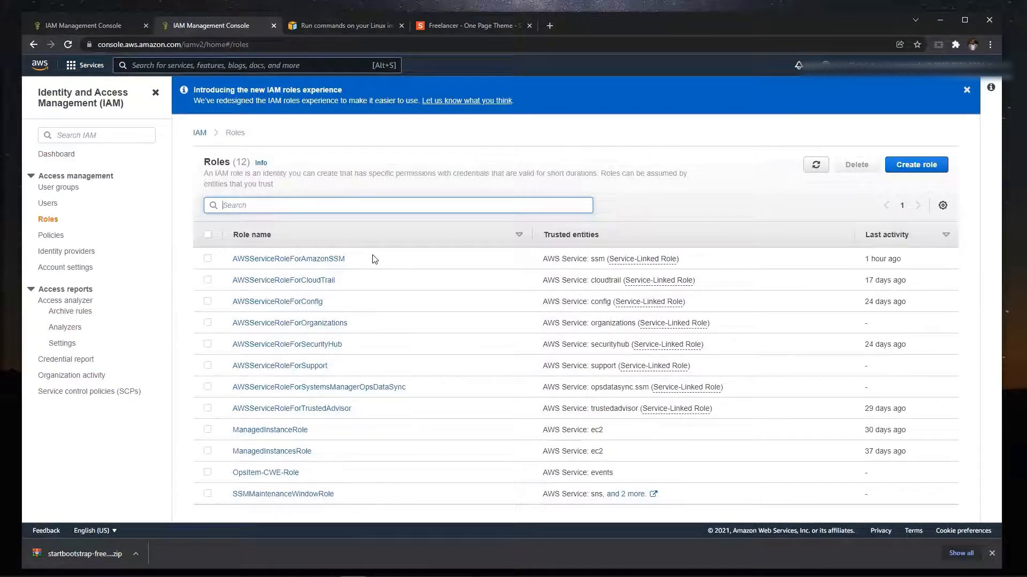
{"action": "type", "text": "se3"}
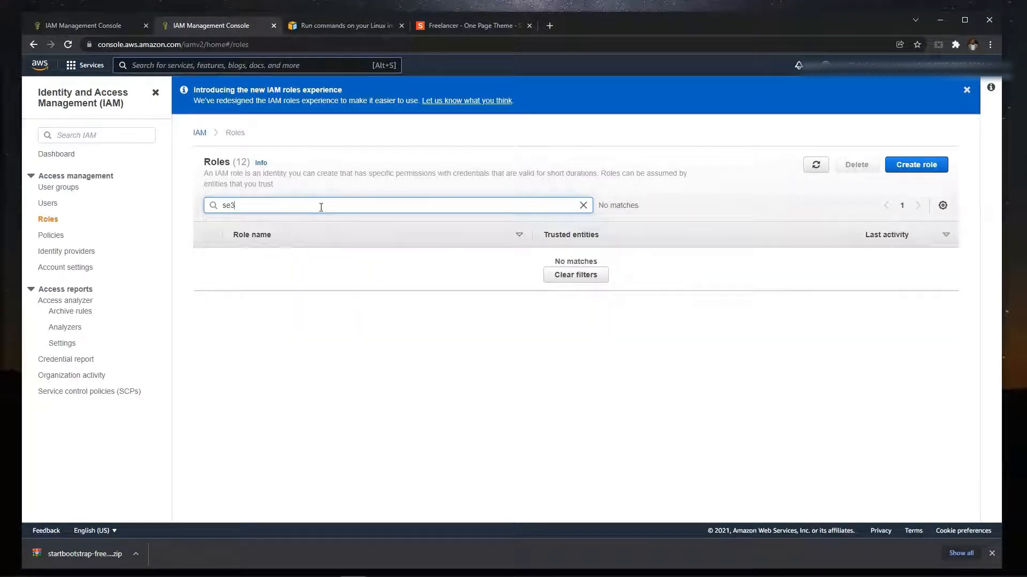
- Start creating a new AWS service role with the EC2 use case and continue to its permissions policies
{"action": "left_click", "coordinate": [923, 165]}
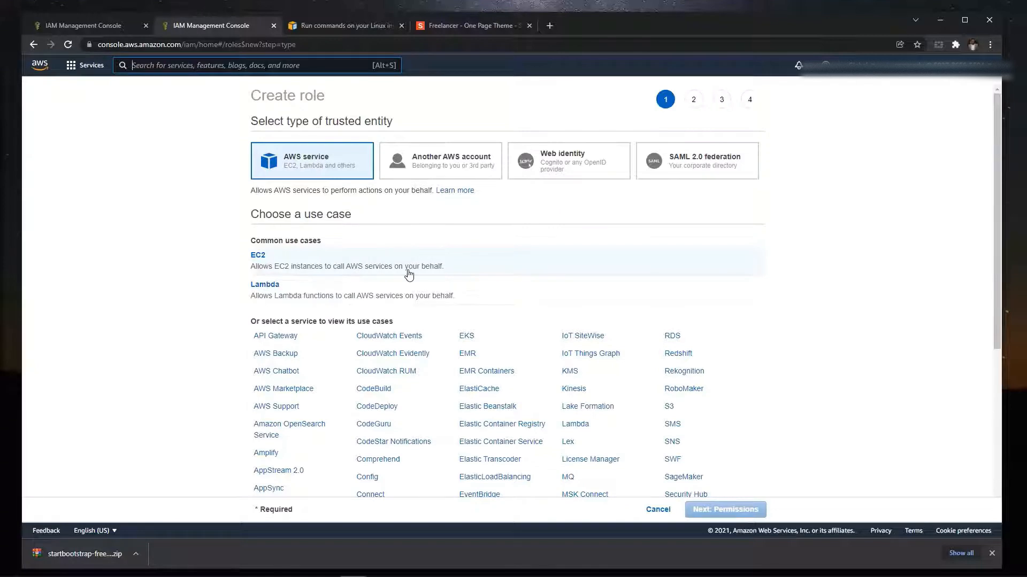
{"action": "left_click", "coordinate": [340, 261]}
{"action": "left_click", "coordinate": [757, 509]}
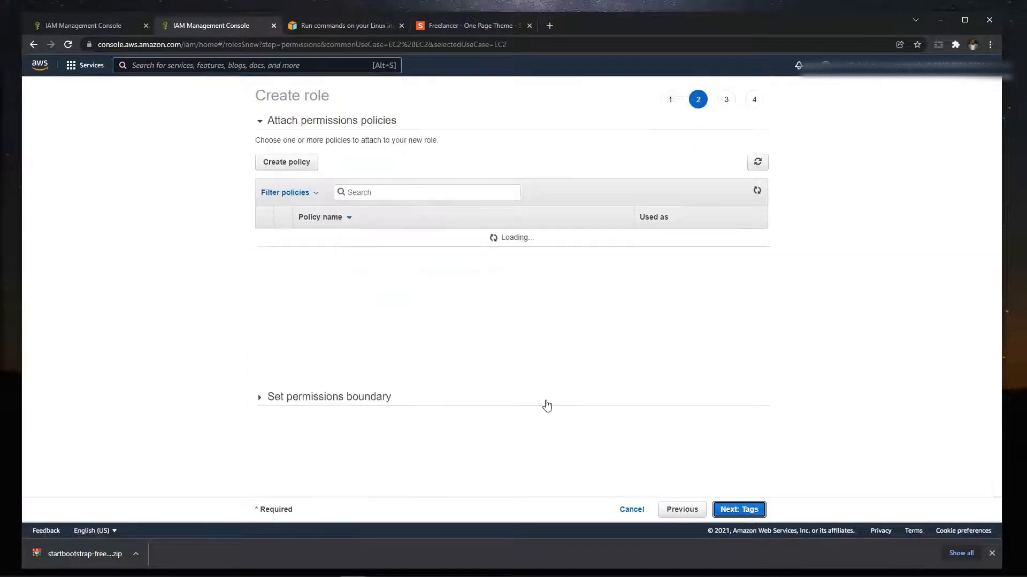
- Find the AmazonS3FullAccess policy by filtering for s3, attach it to the role, and continue to the review without adding tags
{"action": "left_click", "coordinate": [400, 195]}
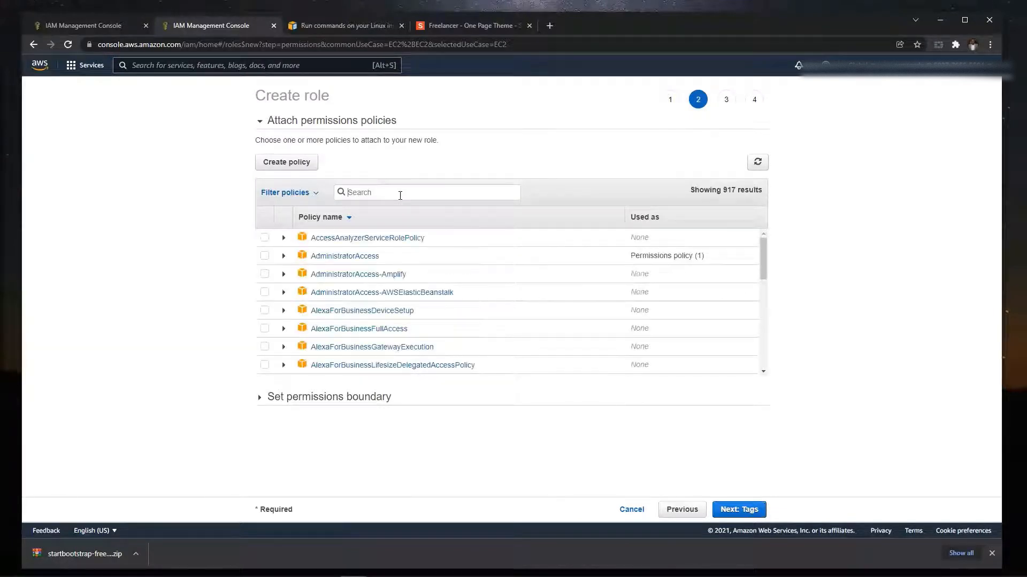
{"action": "type", "text": "s3"}
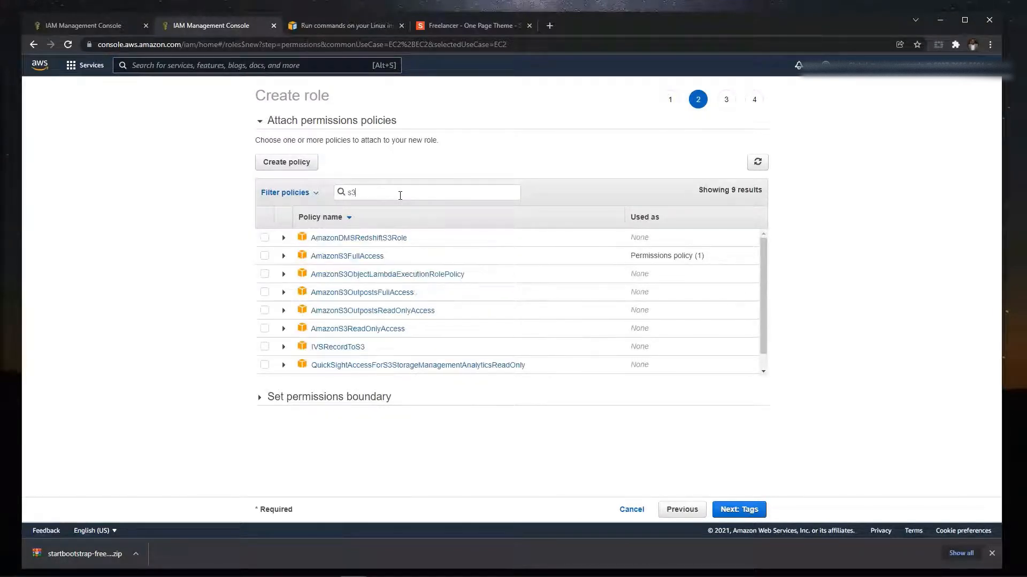
{"action": "type", "text": "a"}
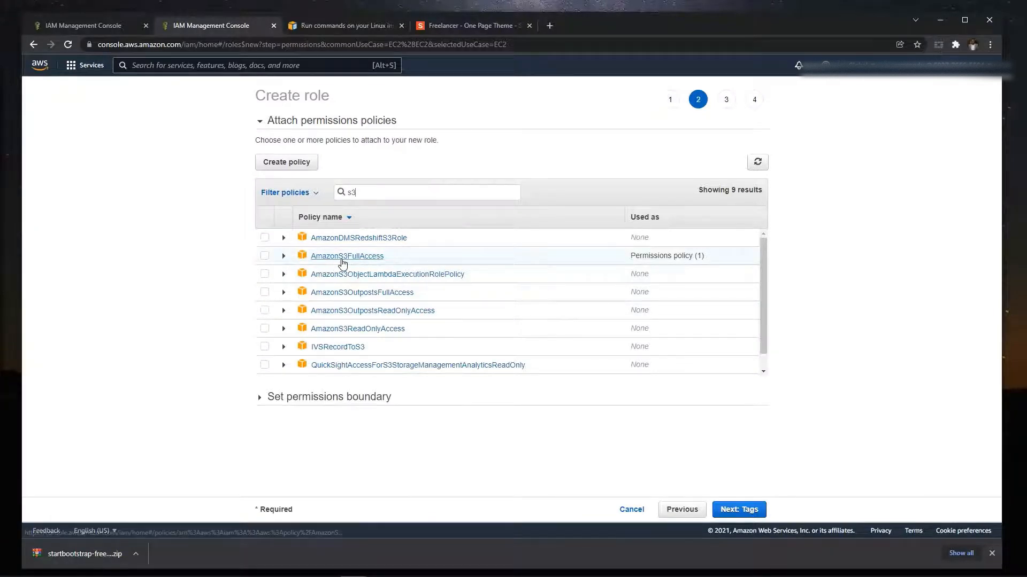
{"action": "left_click", "coordinate": [264, 257]}
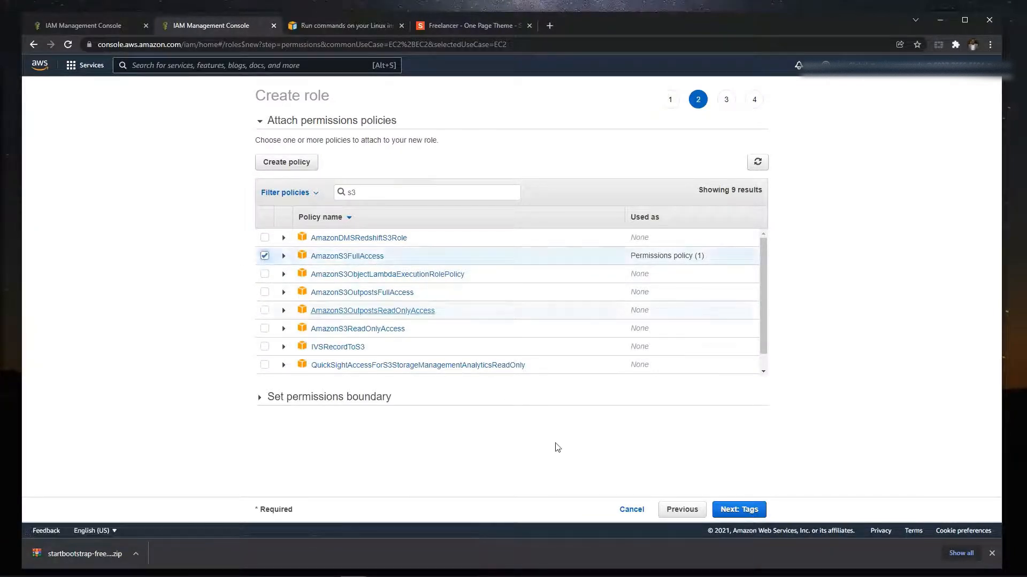
{"action": "left_click", "coordinate": [737, 509]}
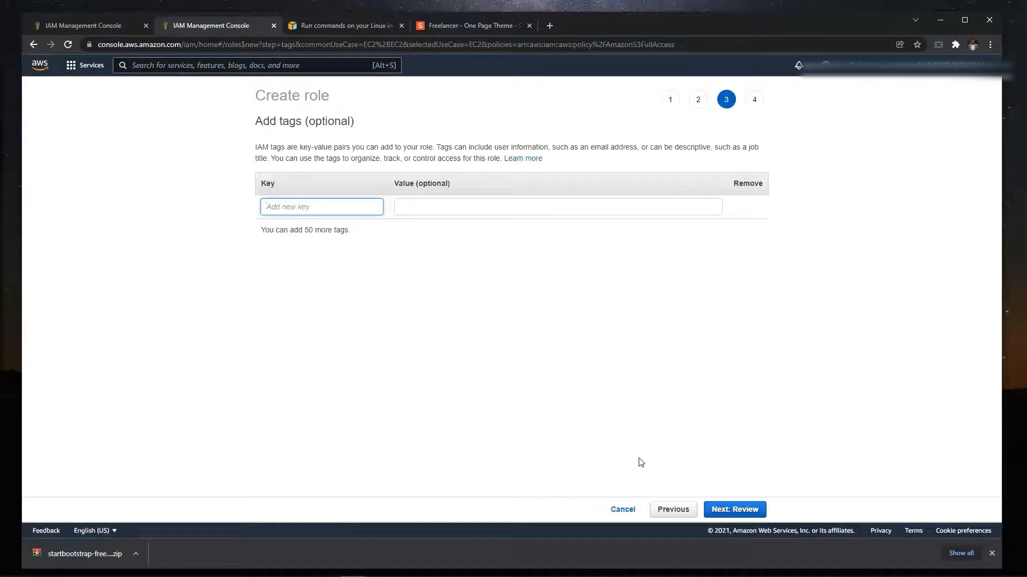
{"action": "left_click", "coordinate": [717, 509]}
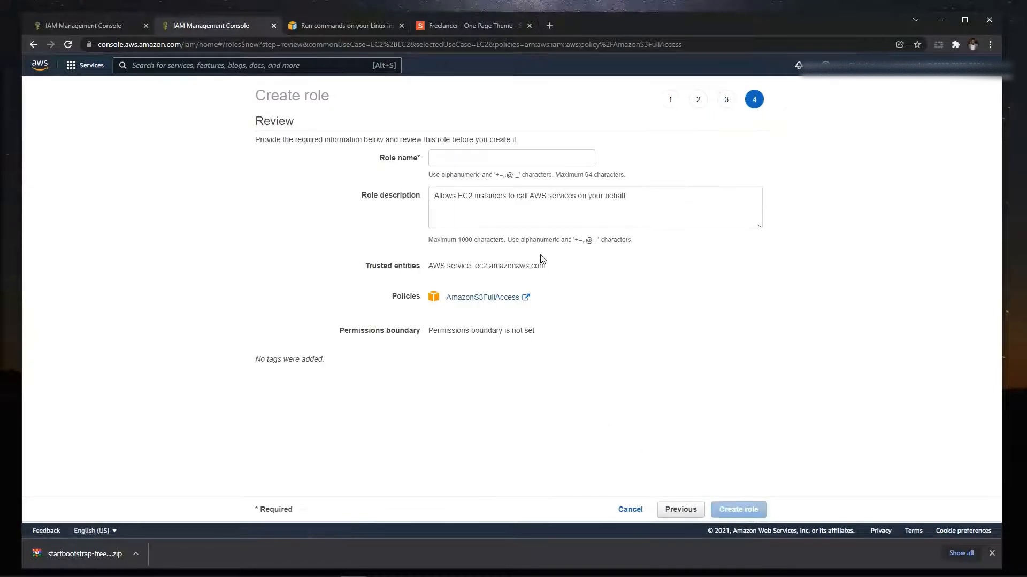
- Name the role ec2instanceaccess and create it with the default description
{"action": "left_click", "coordinate": [493, 156]}
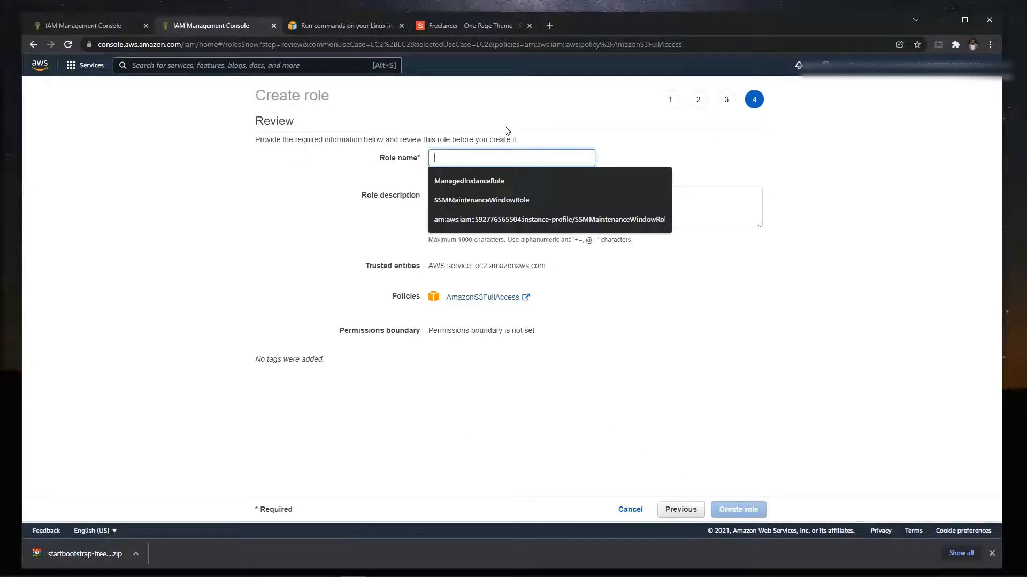
{"action": "type", "text": "ec2"}
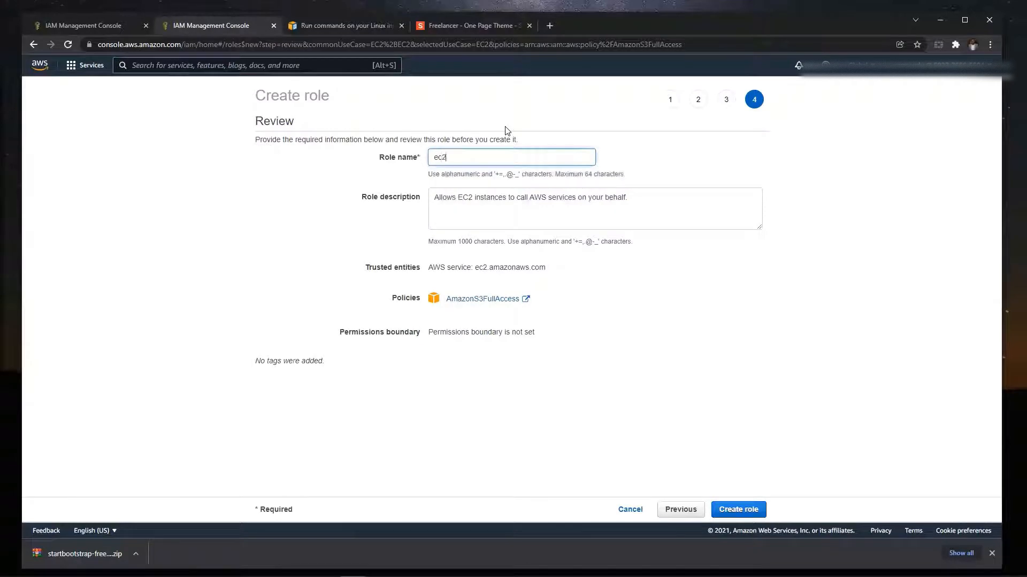
{"action": "type", "text": "instanceaccess"}
{"action": "left_click_drag", "start_coordinate": [432, 208], "coordinate": [612, 209]}
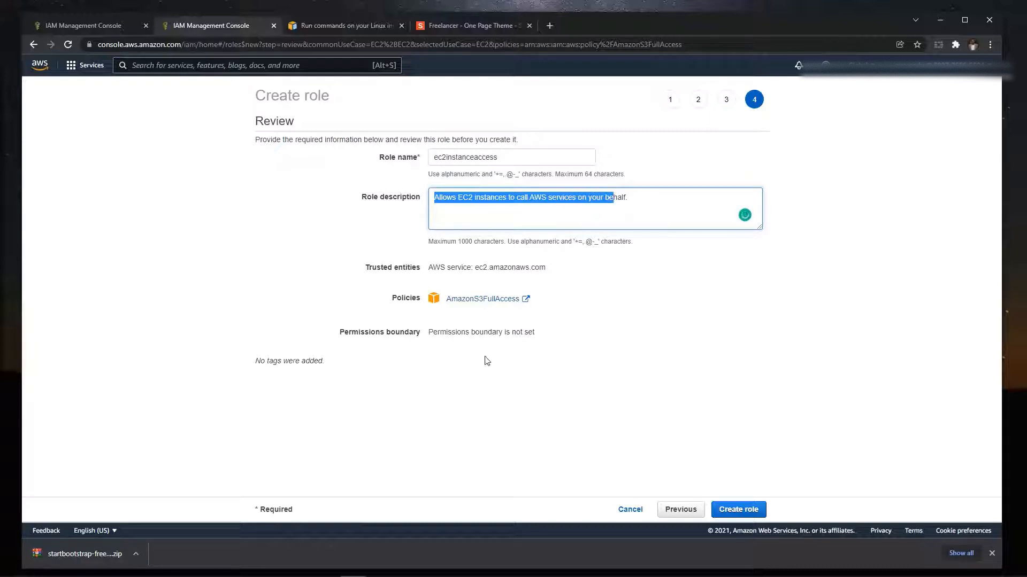
{"action": "left_click", "coordinate": [735, 511]}
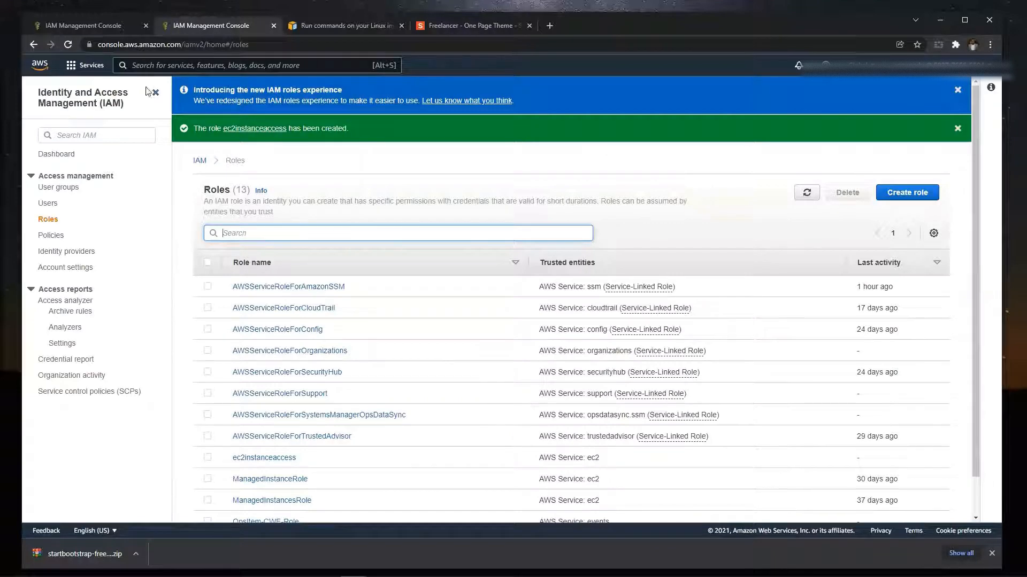
- Find and open the EC2 service dashboard, and switch its region to US East (N. Virginia) us-east-1
{"action": "left_click", "coordinate": [159, 67]}
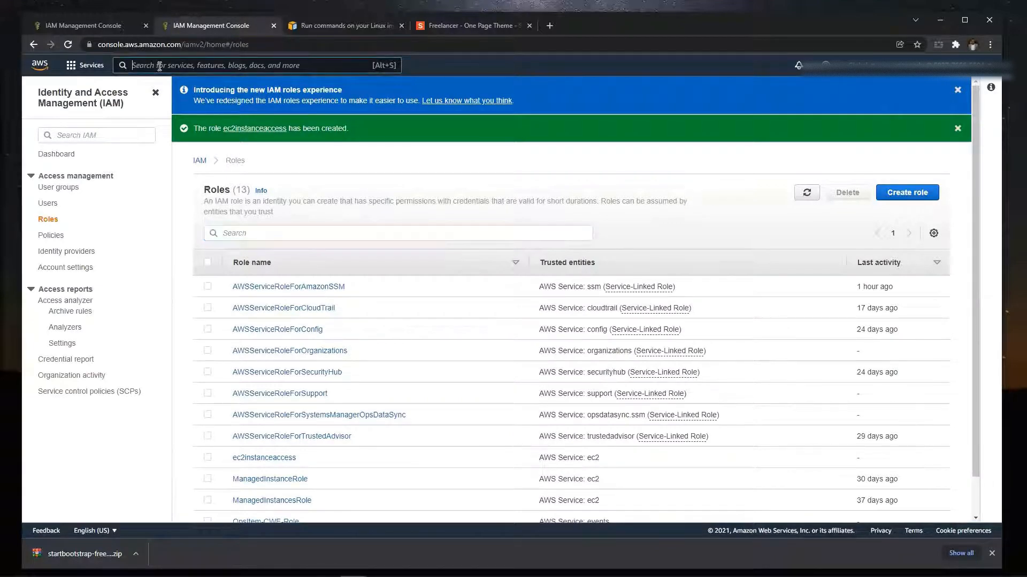
{"action": "left_click", "coordinate": [156, 94]}
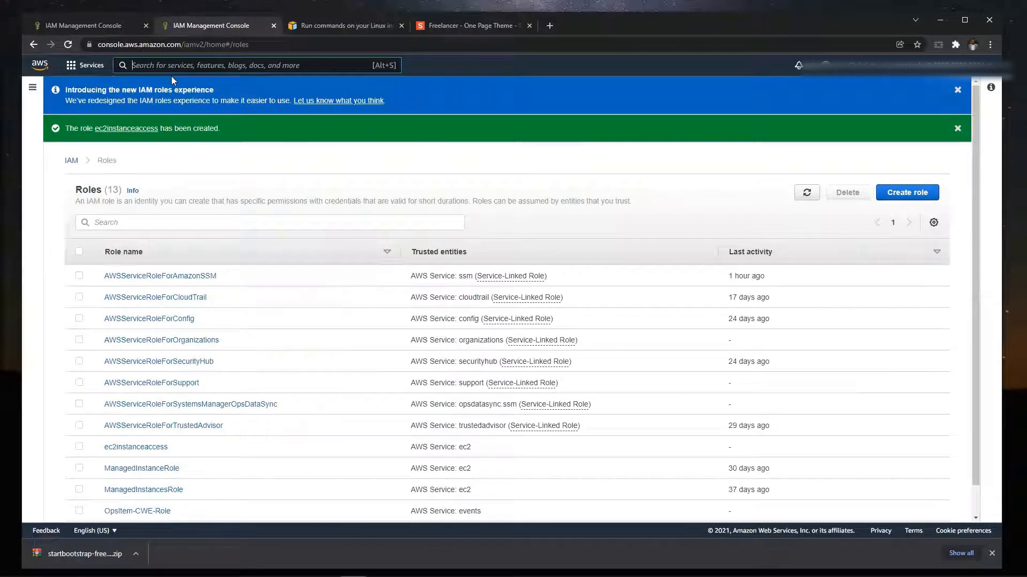
{"action": "type", "text": "ec"}
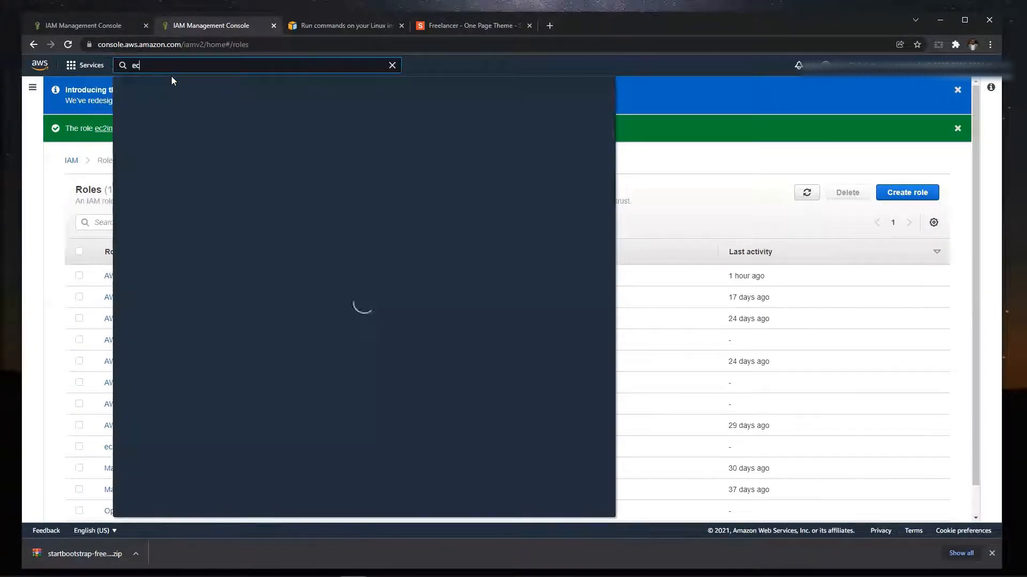
{"action": "type", "text": "2"}
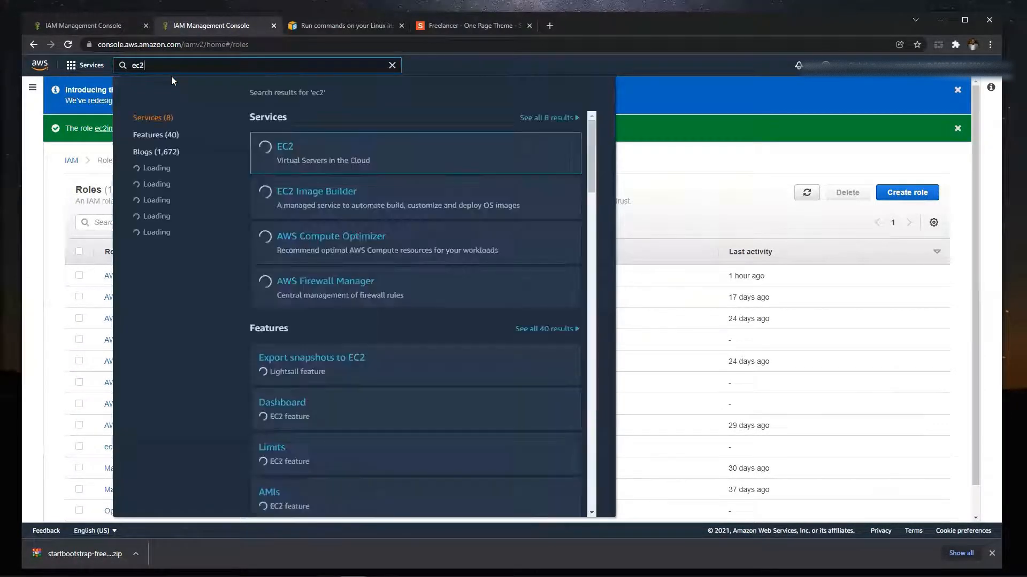
{"action": "left_click", "coordinate": [275, 152]}
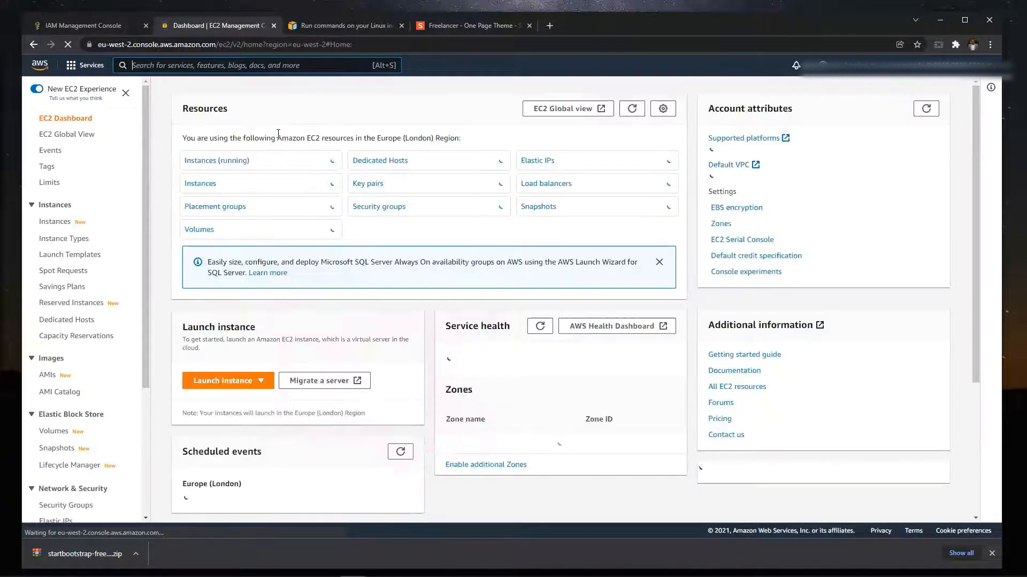
{"action": "left_click", "coordinate": [856, 75]}
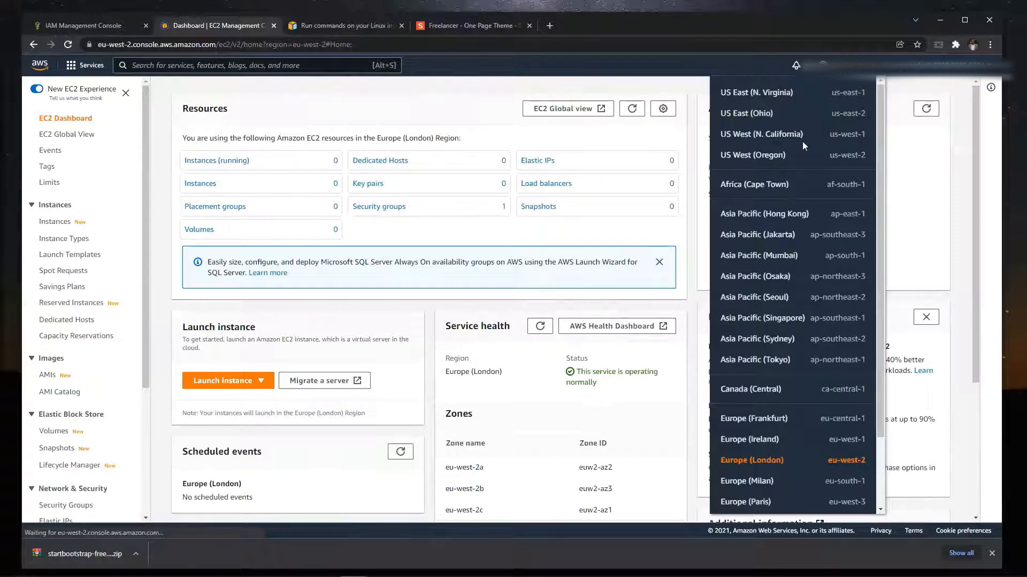
{"action": "left_click", "coordinate": [754, 99]}
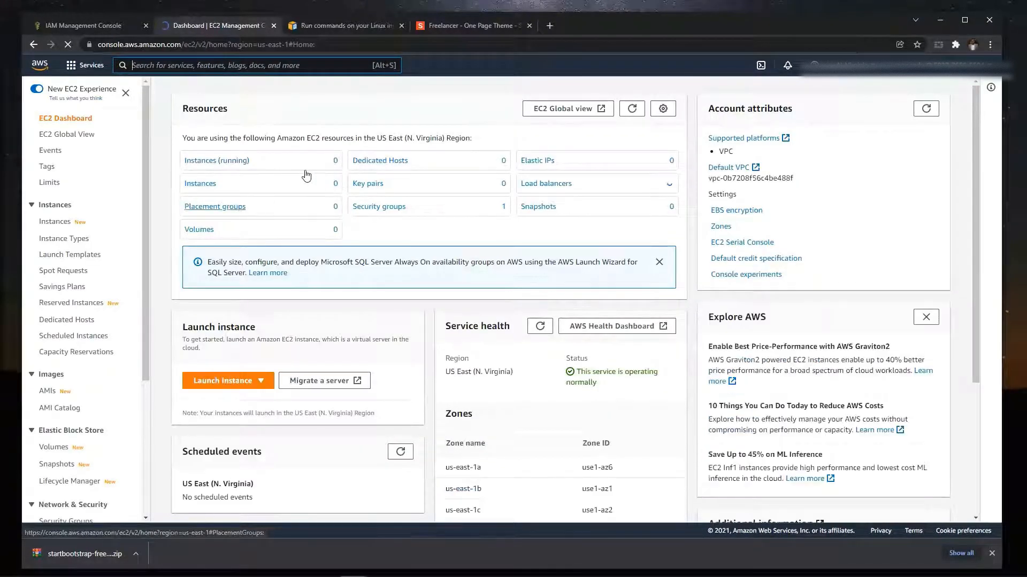
- Start launching an instance from the running instances list, using the 64-bit (x86) Amazon Linux 2 AMI (HVM) - Kernel 5.10, SSD Volume Type
{"action": "left_click", "coordinate": [220, 161]}
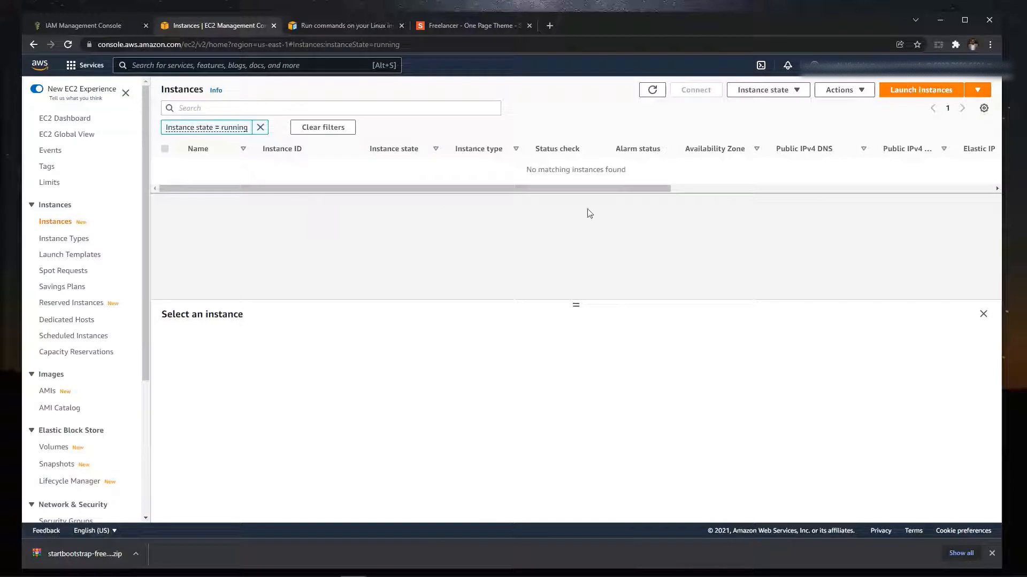
{"action": "left_click", "coordinate": [918, 94]}
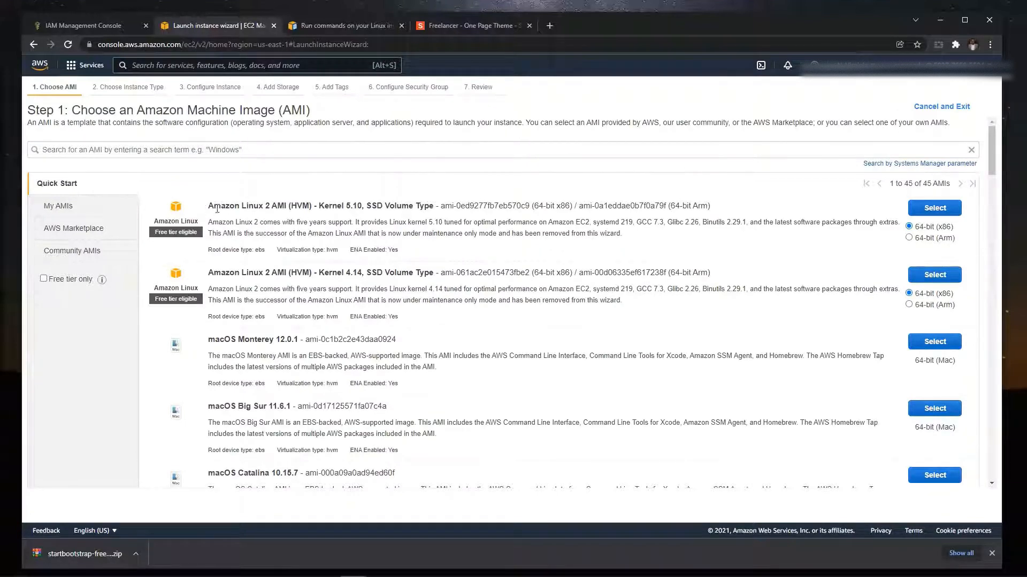
{"action": "left_click_drag", "start_coordinate": [208, 207], "coordinate": [314, 215]}
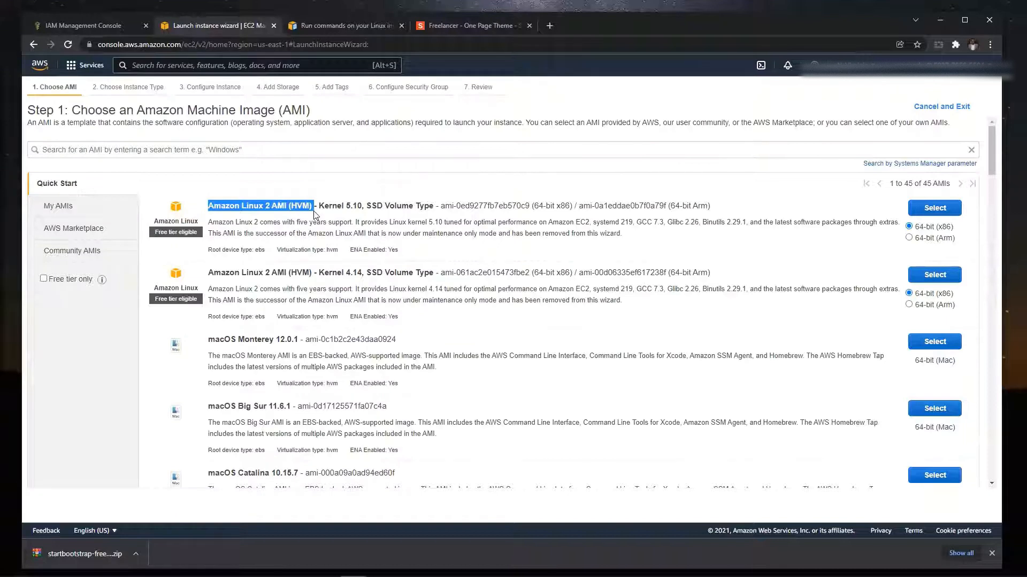
{"action": "left_click", "coordinate": [932, 211]}
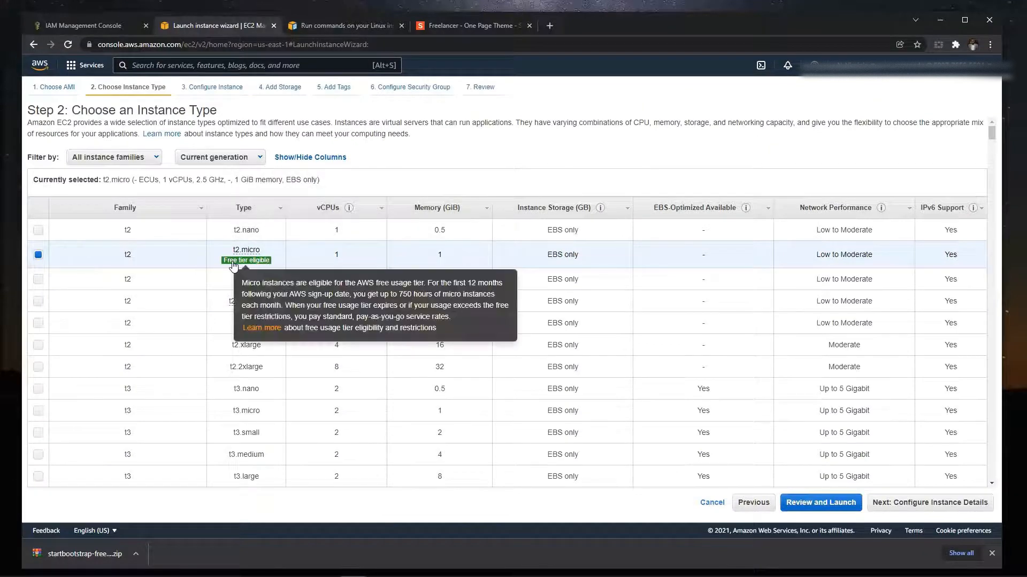
- Accept the t2.micro instance type and keep the subnet at No preference in the instance details
{"action": "left_click", "coordinate": [877, 505]}
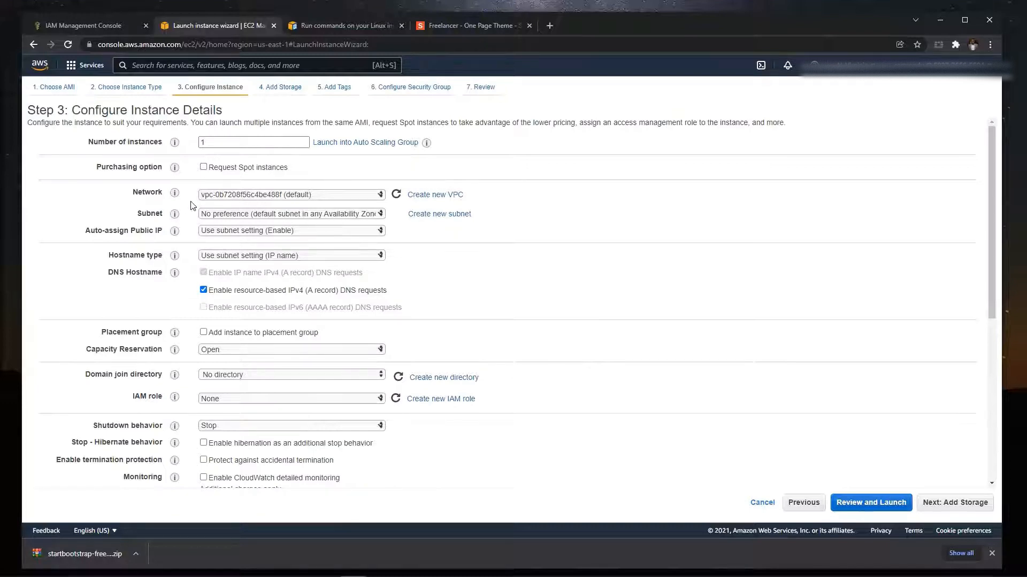
{"action": "left_click", "coordinate": [361, 215]}
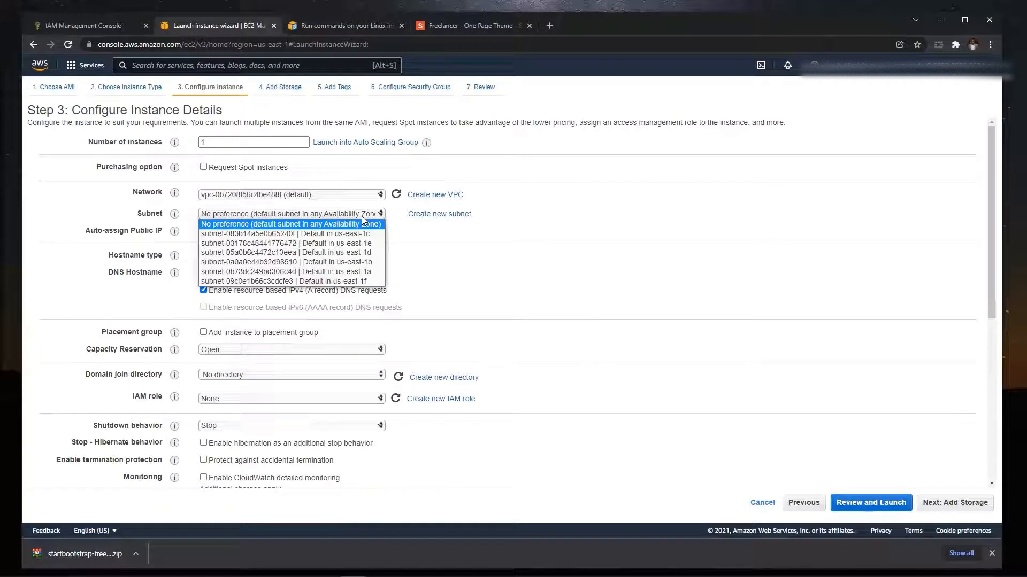
{"action": "left_click", "coordinate": [361, 217]}
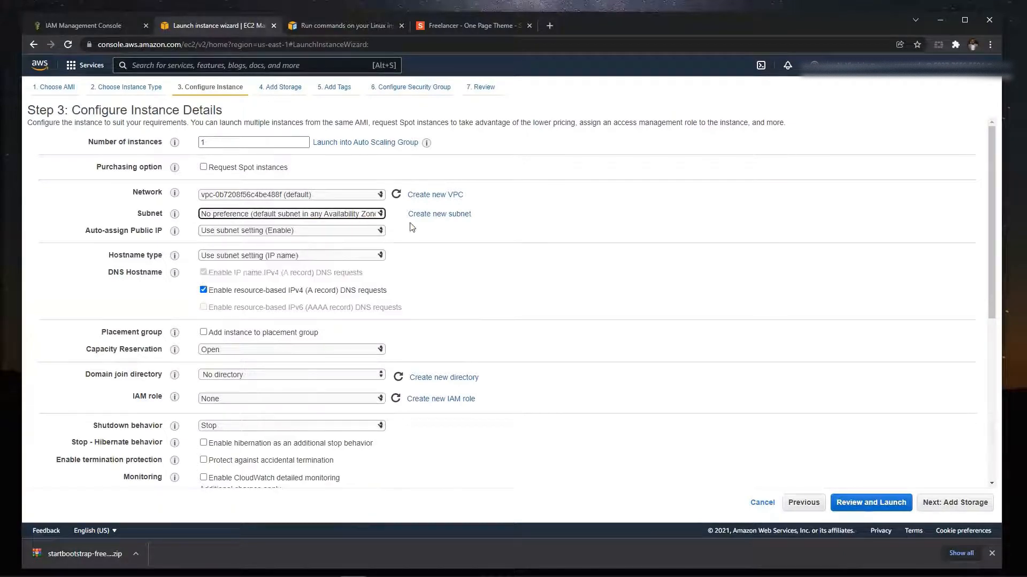
- Place the instance in the default us-east-1a subnet and set Auto-assign Public IP to Enable
{"action": "left_click", "coordinate": [375, 217]}
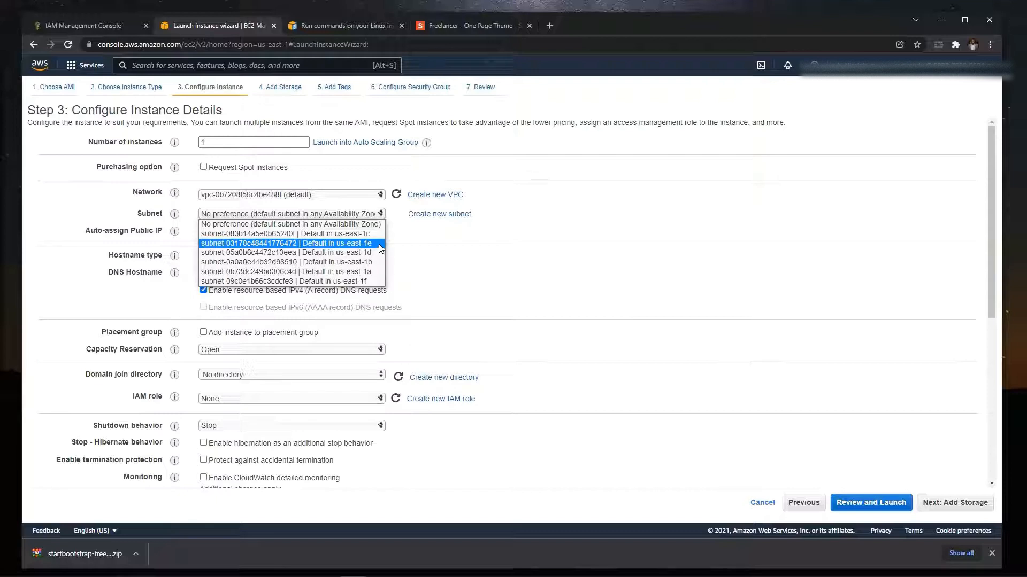
{"action": "left_click", "coordinate": [300, 224]}
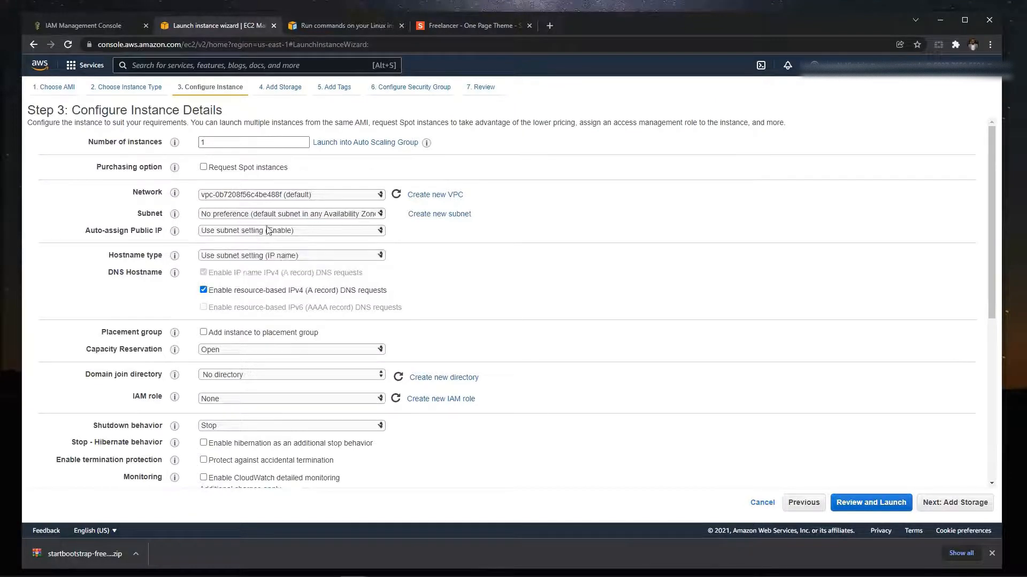
{"action": "left_click", "coordinate": [348, 213]}
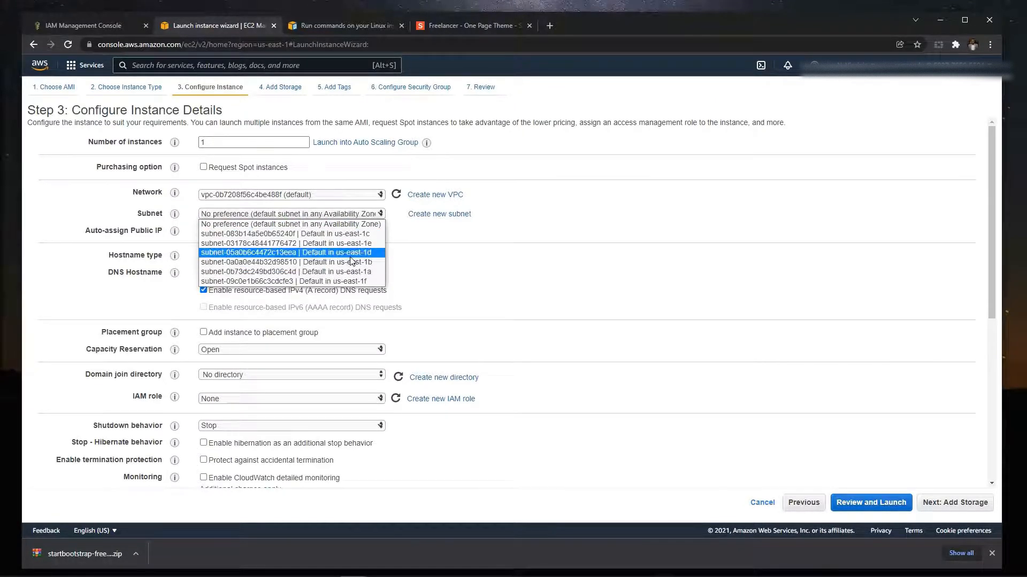
{"action": "left_click", "coordinate": [355, 271]}
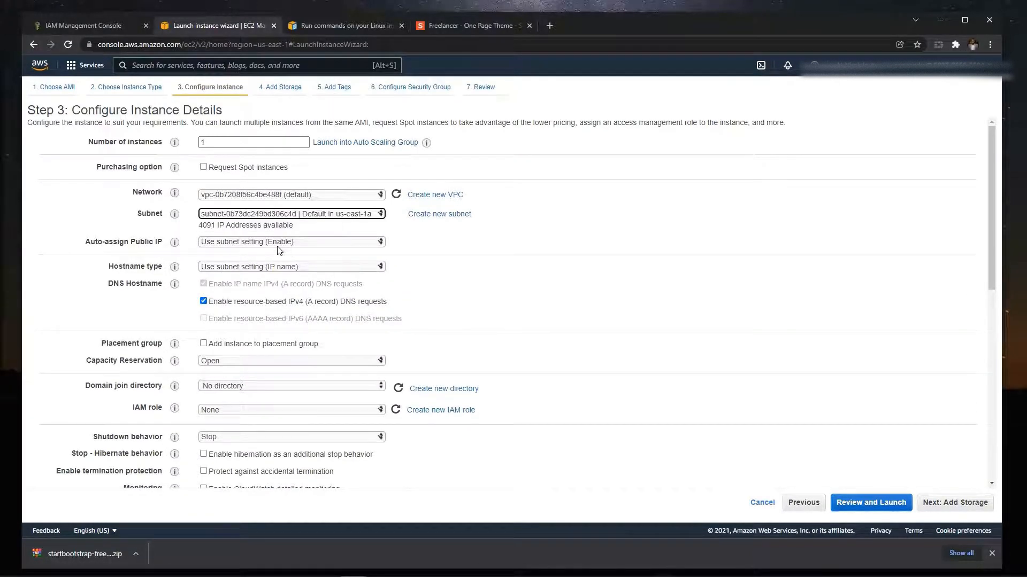
{"action": "left_click", "coordinate": [257, 242]}
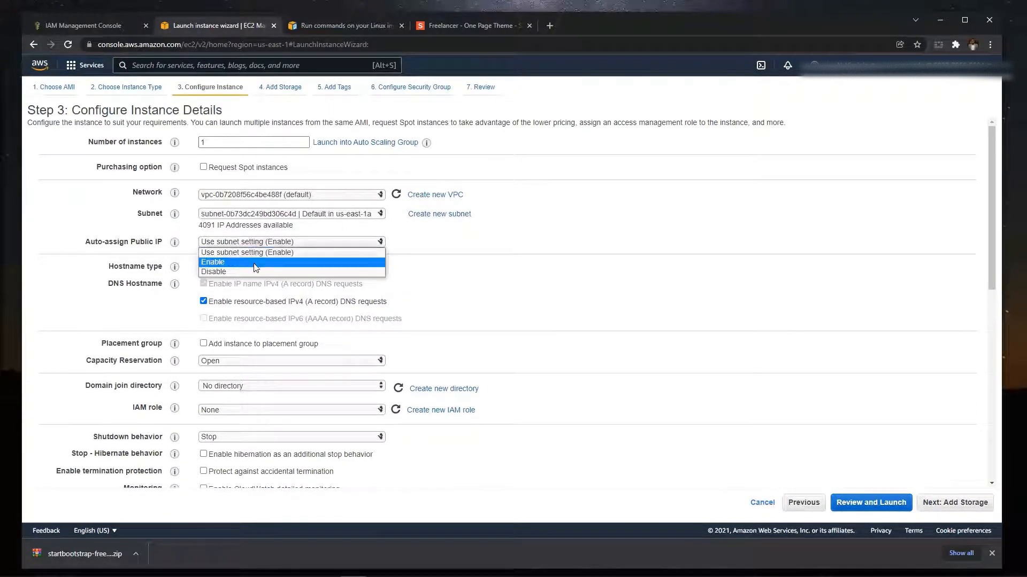
{"action": "left_click", "coordinate": [225, 262]}
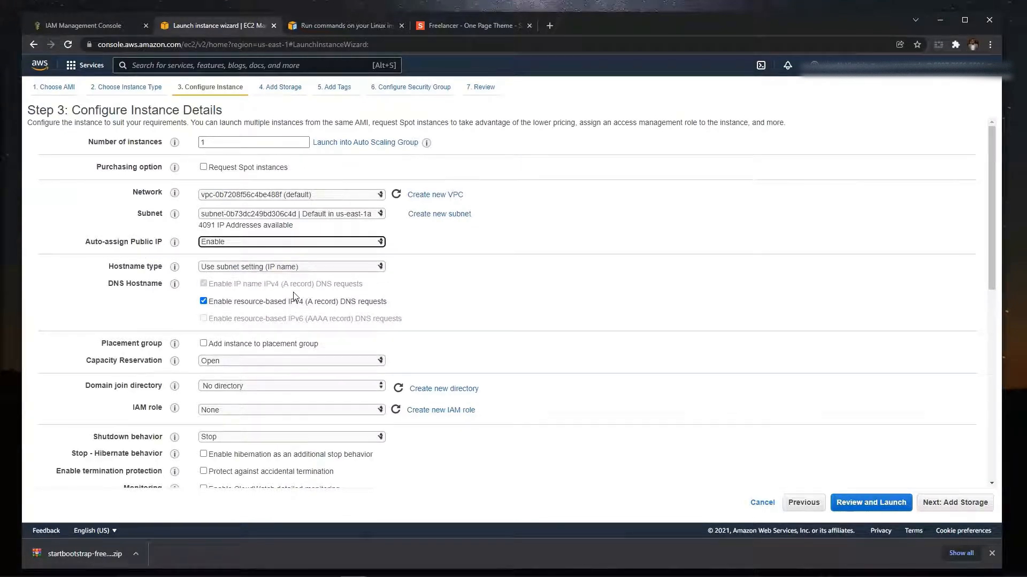
- Assign the ec2instanceaccess IAM role to the instance
{"action": "scroll", "coordinate": [293, 296], "scroll_direction": "down", "scroll_amount": 1}
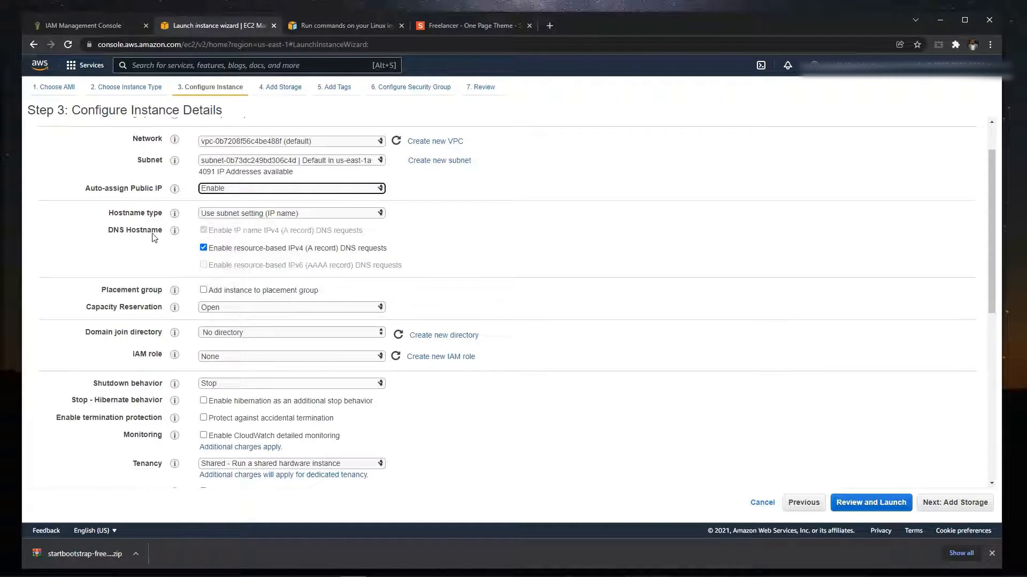
{"action": "left_click_drag", "start_coordinate": [105, 236], "coordinate": [241, 263]}
{"action": "left_click", "coordinate": [443, 284]}
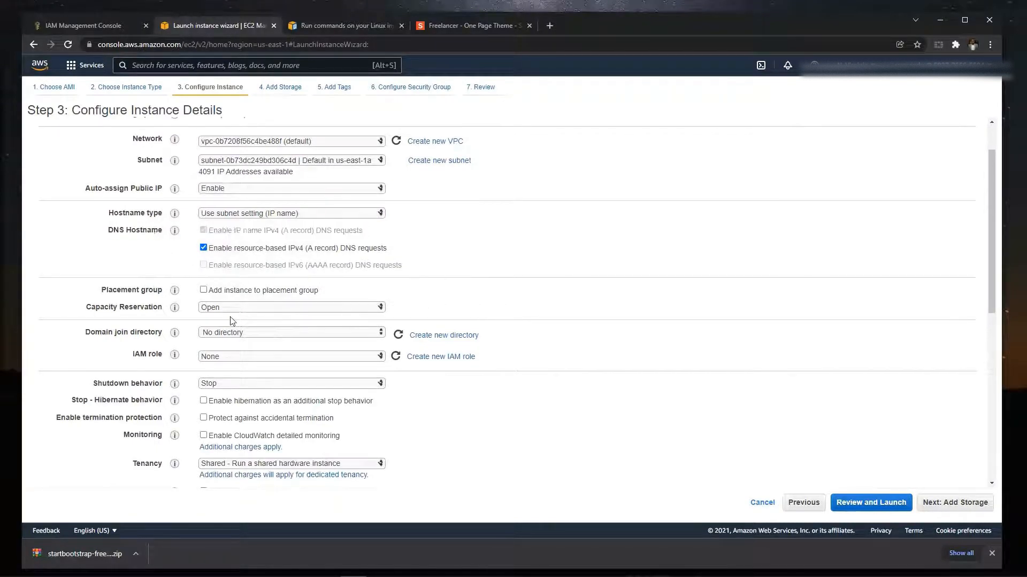
{"action": "scroll", "coordinate": [208, 317], "scroll_direction": "down", "scroll_amount": 1}
{"action": "mouse_move", "coordinate": [174, 301]}
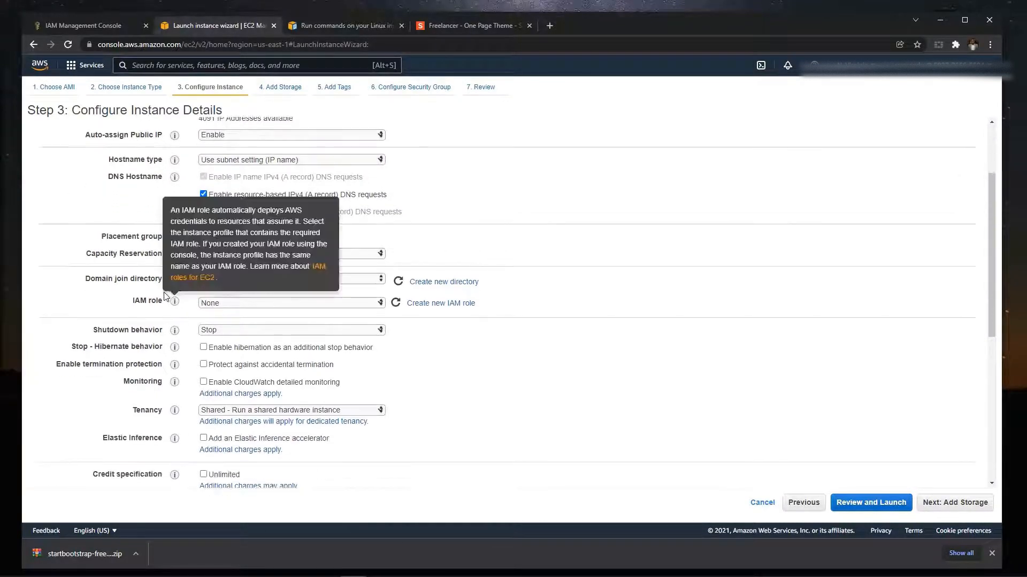
{"action": "left_click", "coordinate": [258, 303]}
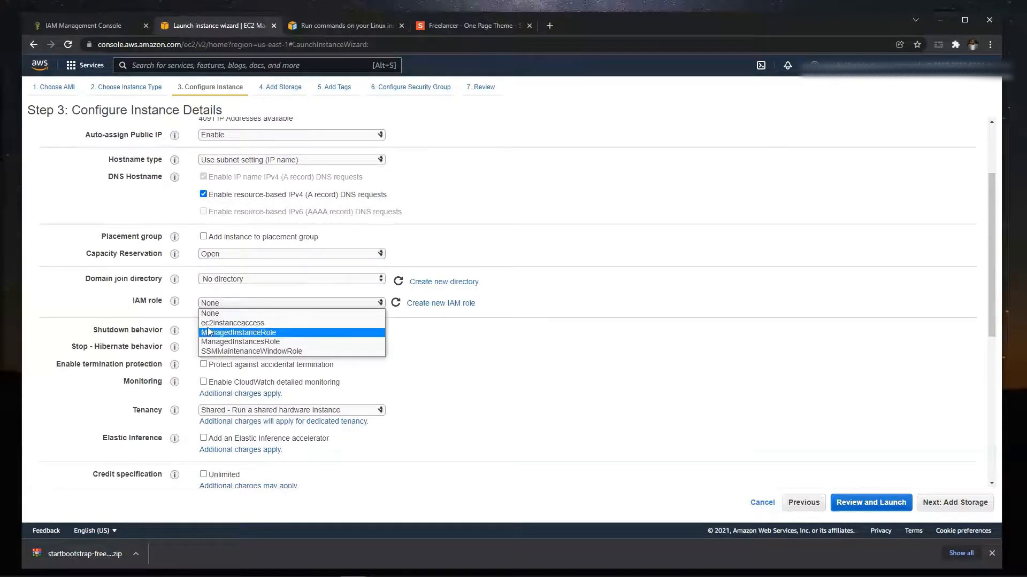
{"action": "left_click", "coordinate": [256, 326]}
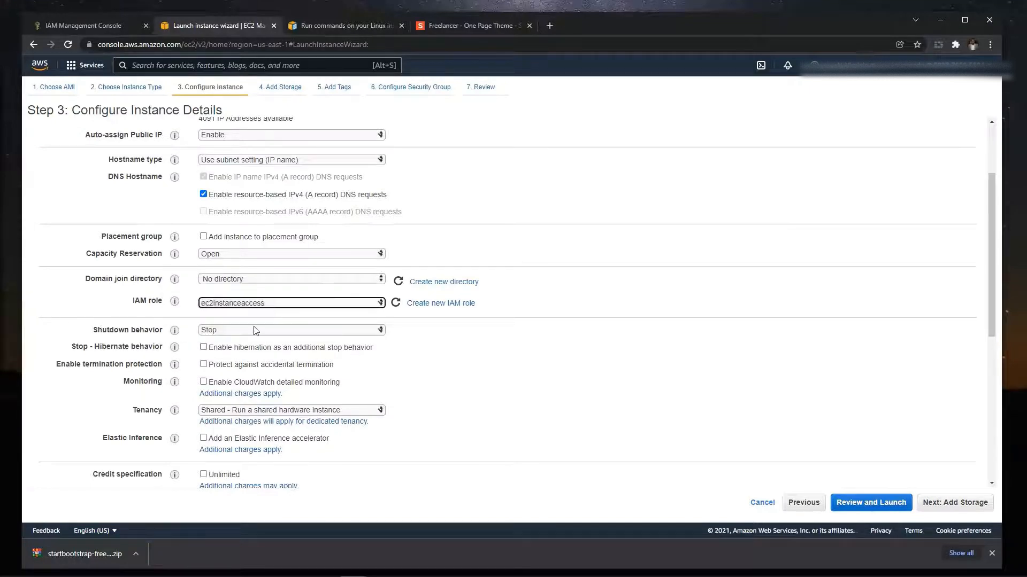
- Keep the shutdown behavior at Stop and enable hibernation as an additional stop behavior
{"action": "left_click", "coordinate": [267, 333]}
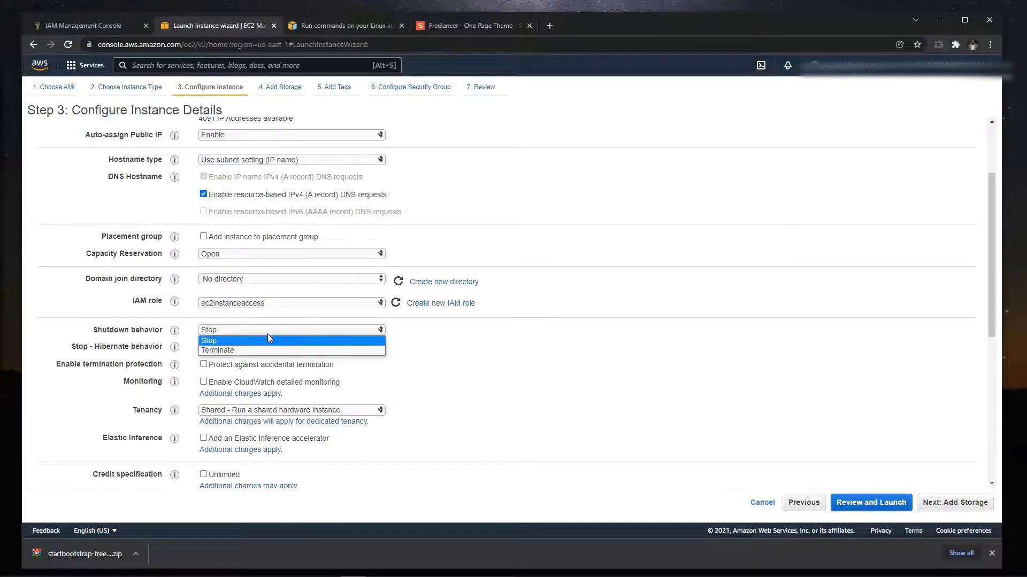
{"action": "left_click", "coordinate": [267, 335]}
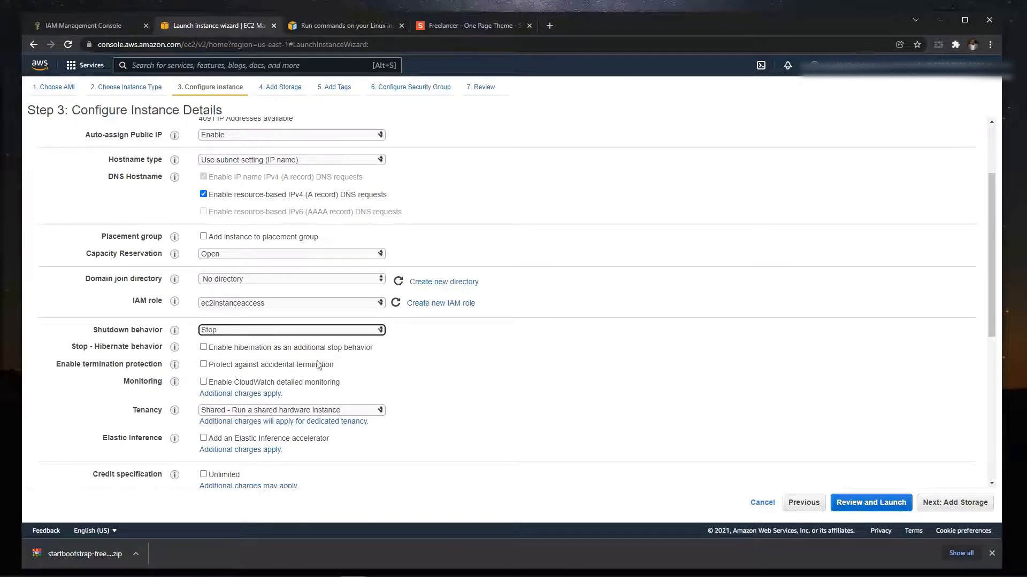
{"action": "left_click", "coordinate": [203, 347]}
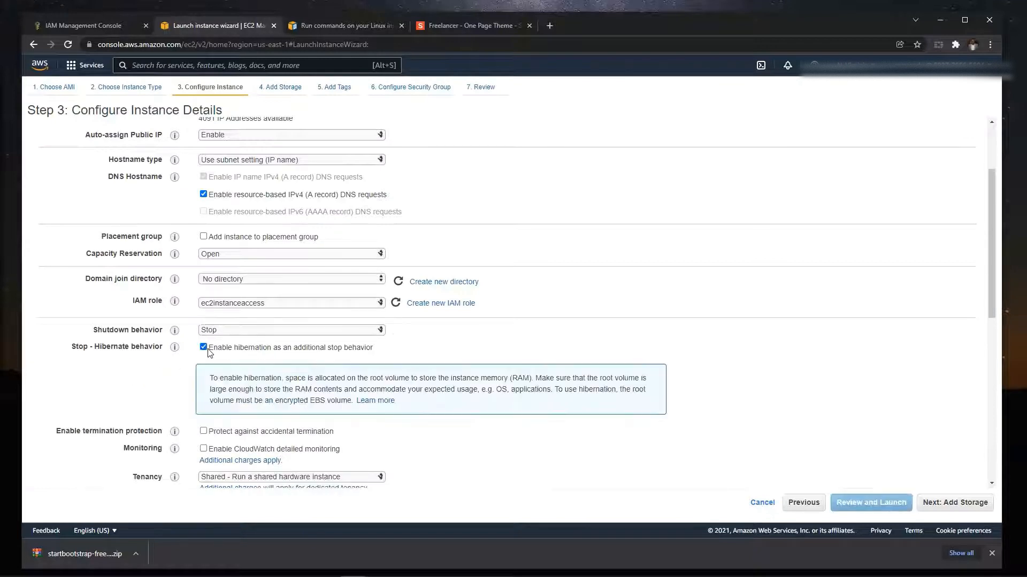
{"action": "scroll", "coordinate": [187, 382], "scroll_direction": "down", "scroll_amount": 3}
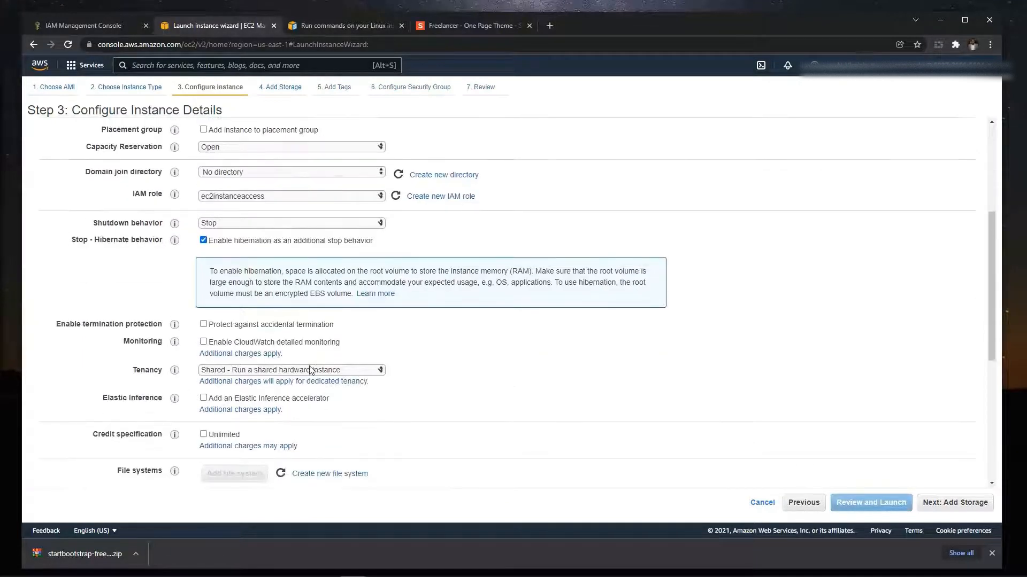
- Leave CloudWatch detailed monitoring off, accept the default storage without tags, and proceed to the security group configuration
{"action": "scroll", "coordinate": [260, 338], "scroll_direction": "down", "scroll_amount": 1}
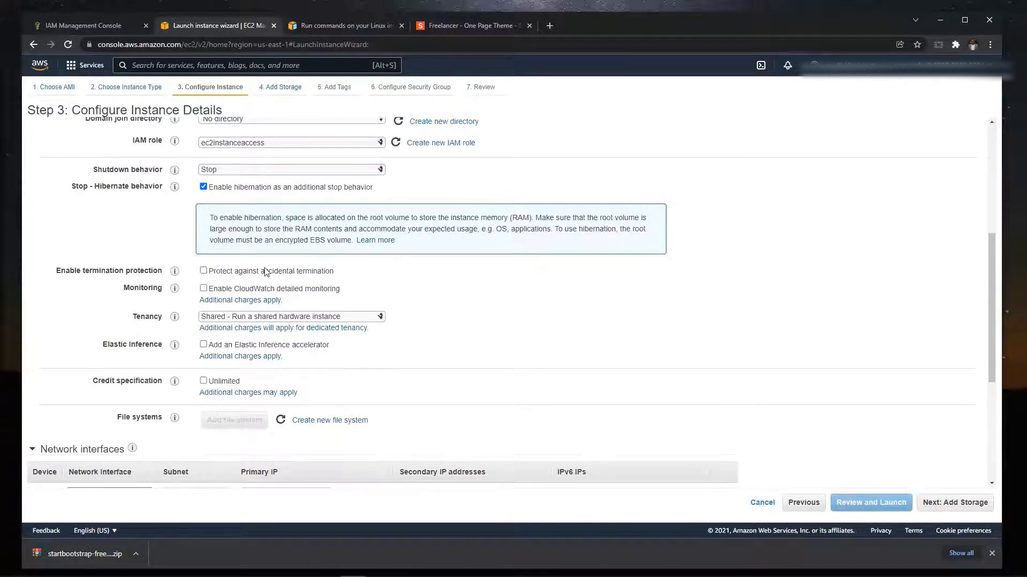
{"action": "left_click", "coordinate": [203, 292]}
{"action": "left_click", "coordinate": [203, 291]}
{"action": "scroll", "coordinate": [174, 370], "scroll_direction": "down", "scroll_amount": 2}
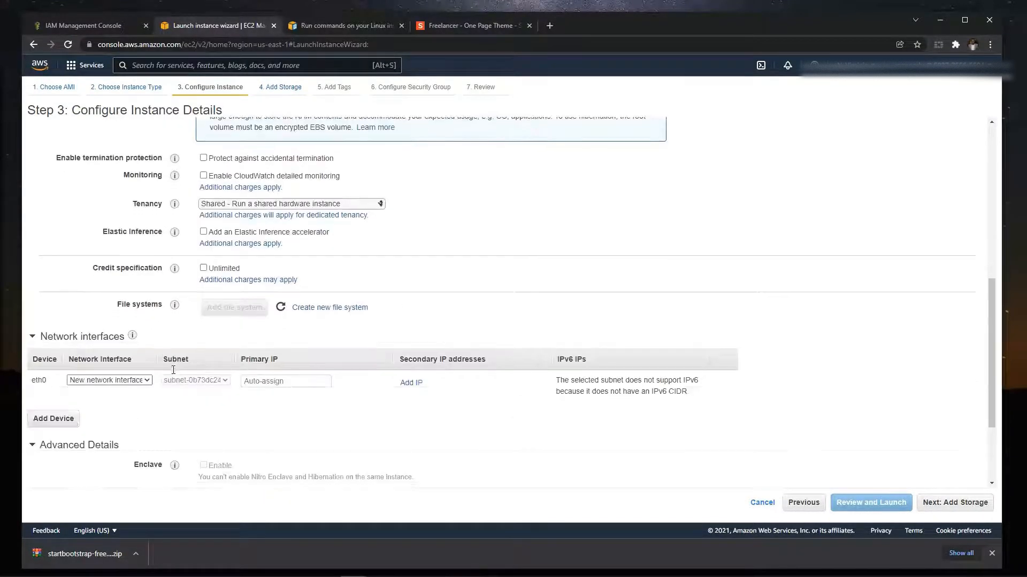
{"action": "scroll", "coordinate": [173, 370], "scroll_direction": "down", "scroll_amount": 2}
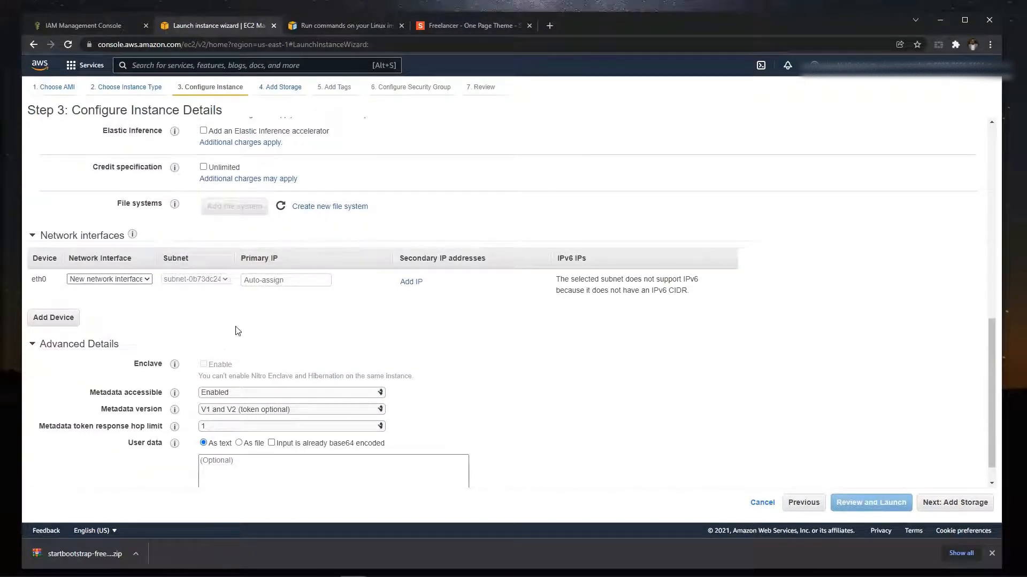
{"action": "scroll", "coordinate": [246, 334], "scroll_direction": "down", "scroll_amount": 1}
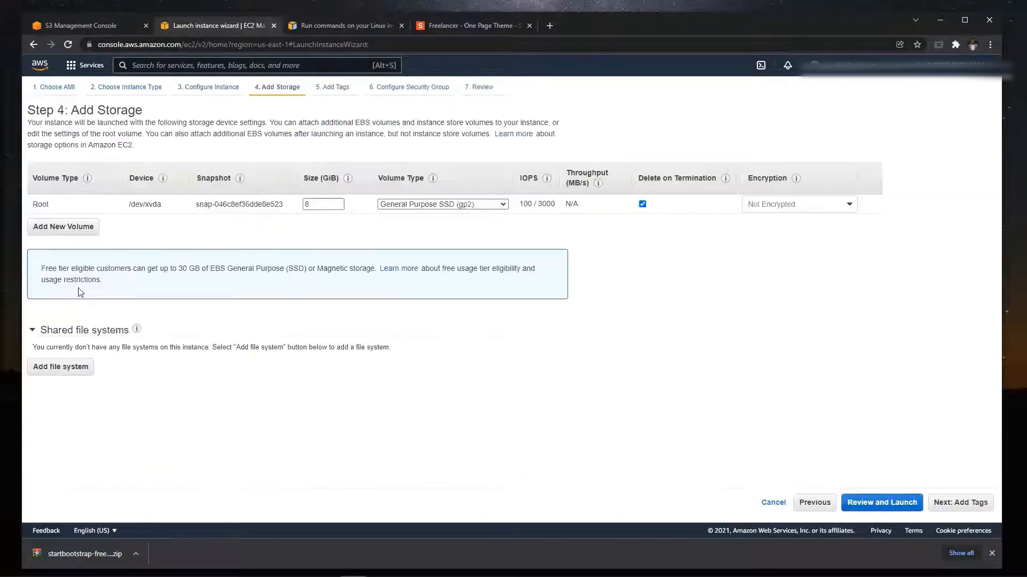
{"action": "left_click", "coordinate": [938, 512]}
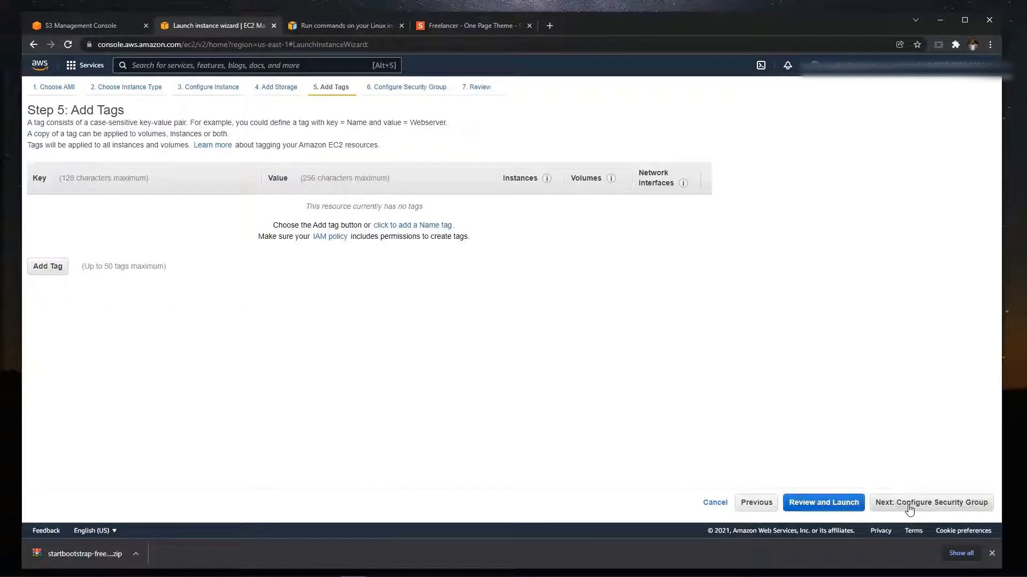
{"action": "left_click", "coordinate": [909, 507]}
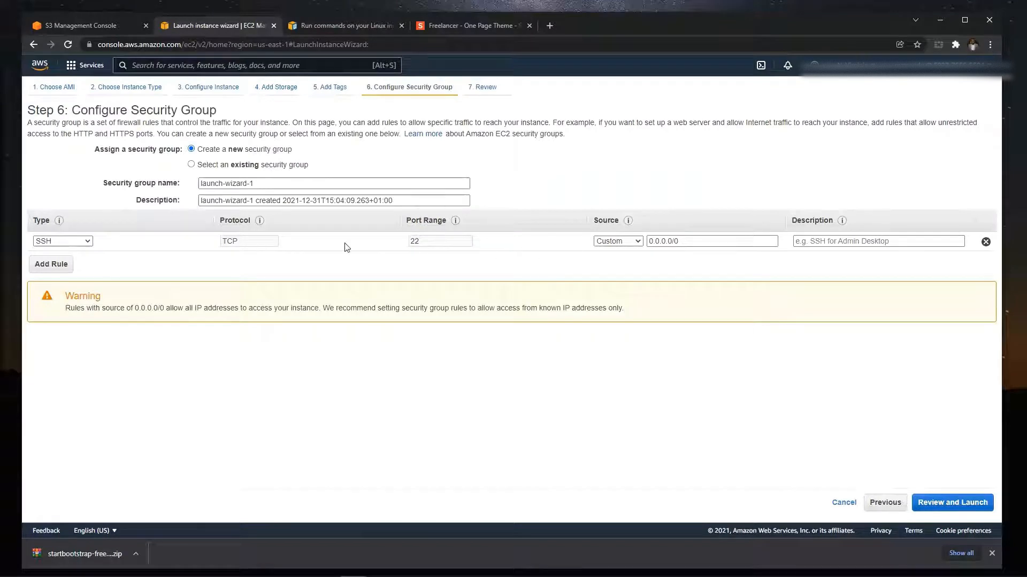
- Compare My IP and Anywhere as the SSH rule's source and set it to Anywhere
{"action": "left_click", "coordinate": [630, 244]}
{"action": "left_click", "coordinate": [625, 272]}
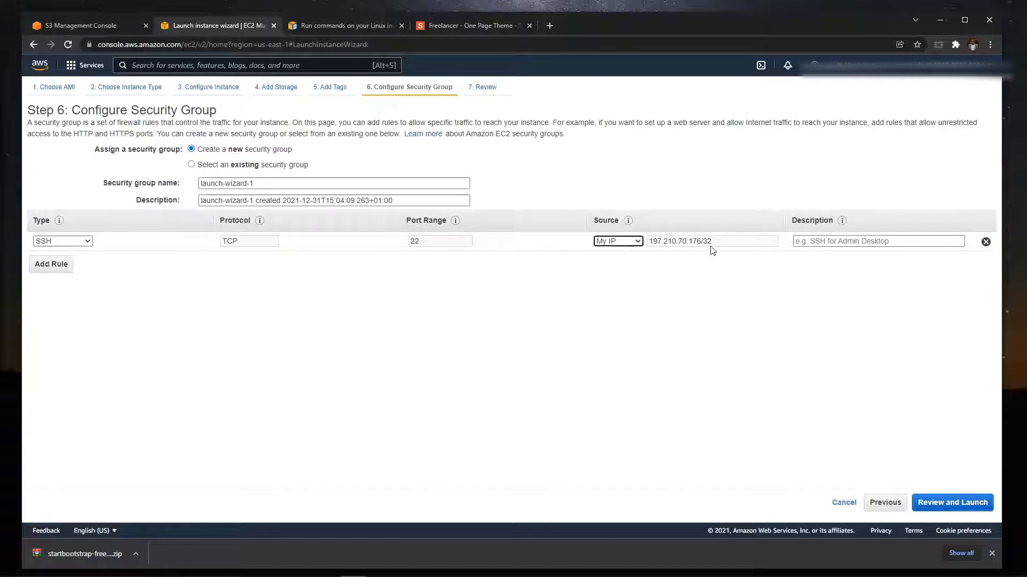
{"action": "left_click_drag", "start_coordinate": [649, 242], "coordinate": [717, 249]}
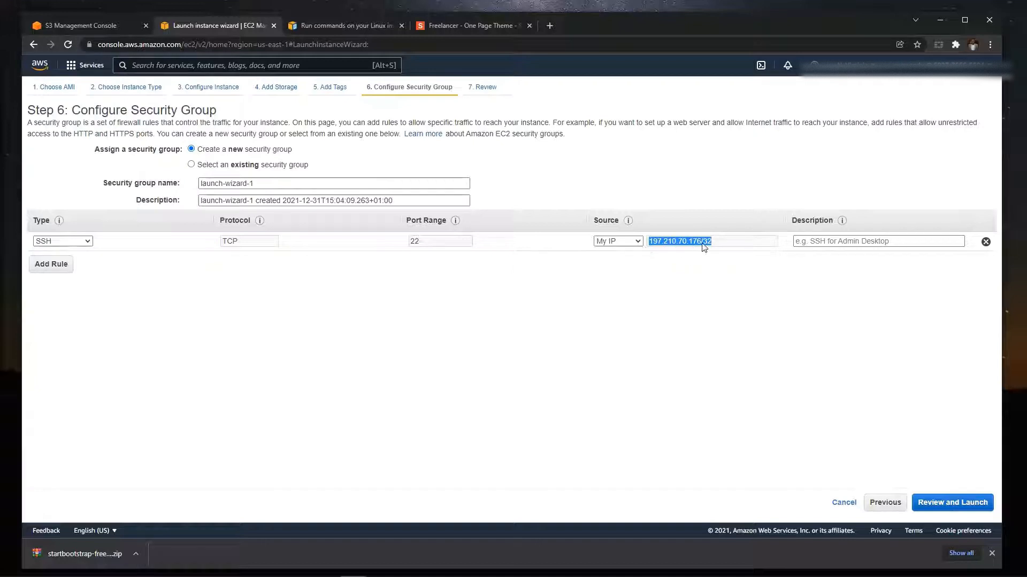
{"action": "left_click", "coordinate": [638, 241]}
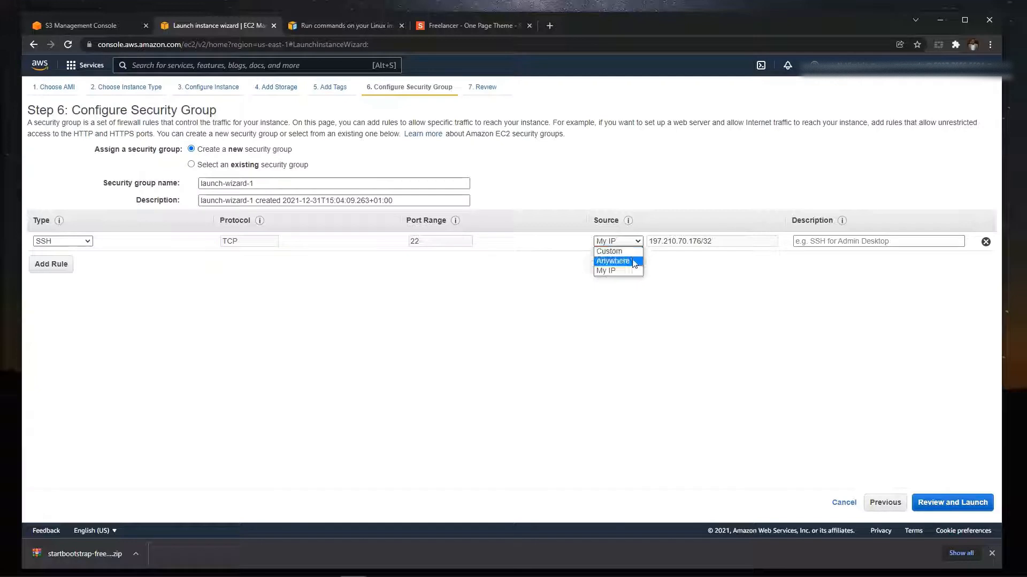
{"action": "left_click", "coordinate": [631, 261]}
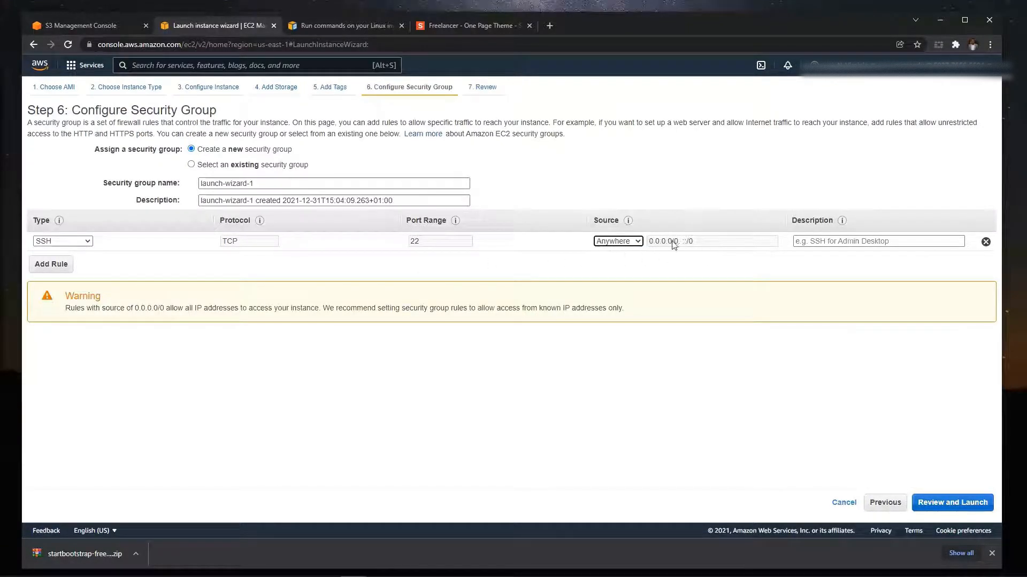
{"action": "left_click", "coordinate": [629, 248]}
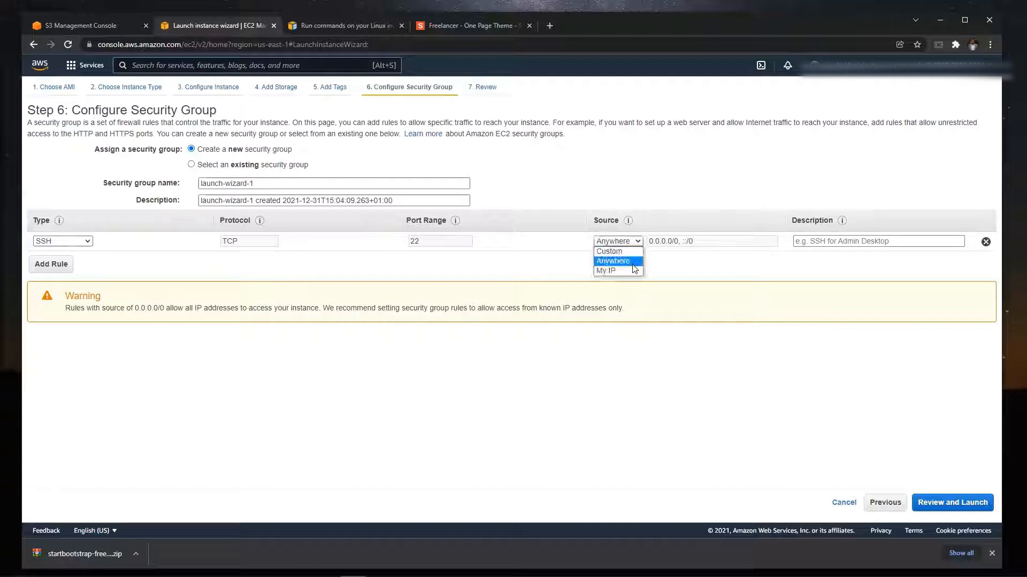
{"action": "left_click", "coordinate": [632, 273]}
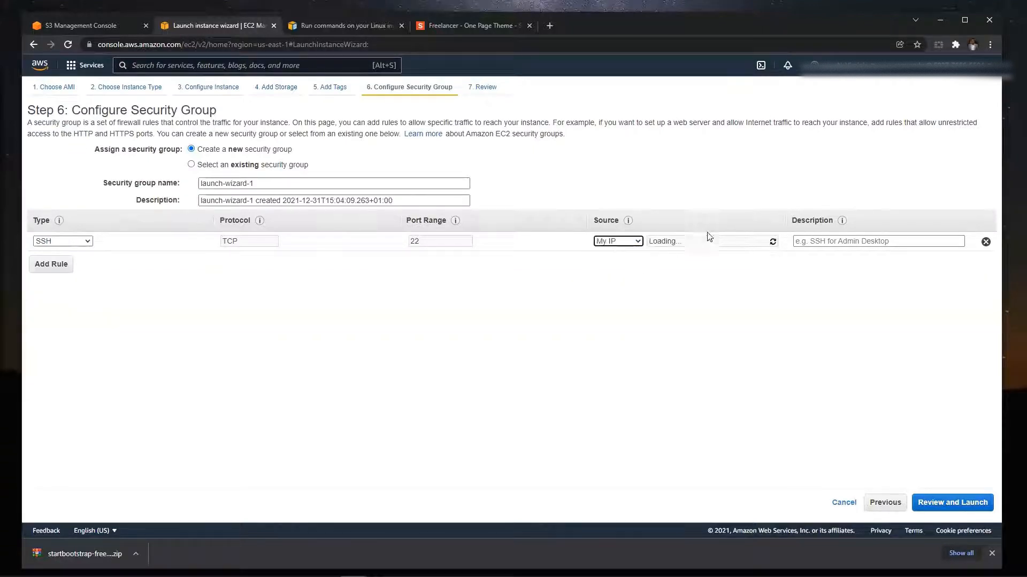
{"action": "left_click", "coordinate": [637, 242]}
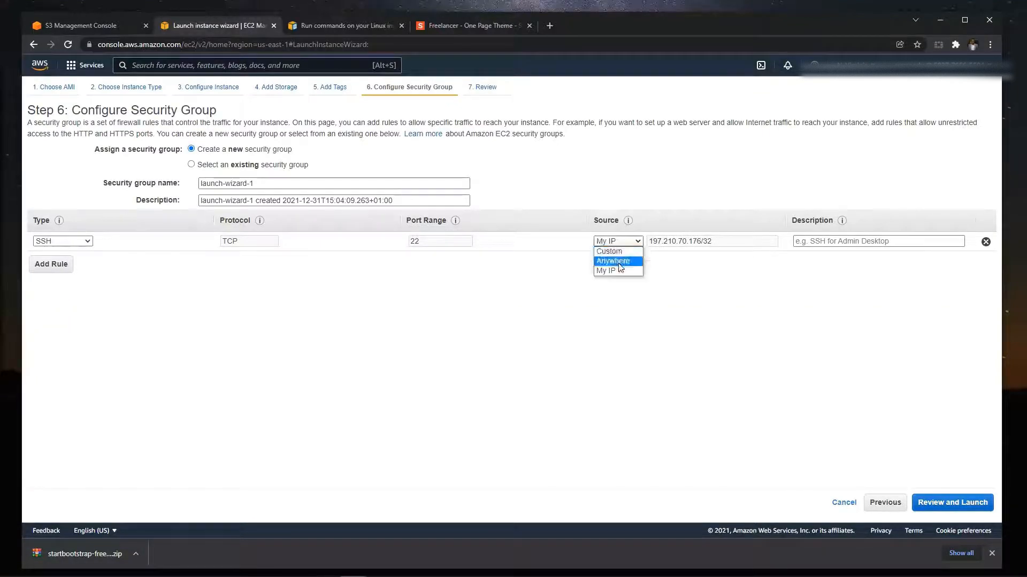
{"action": "left_click", "coordinate": [619, 261]}
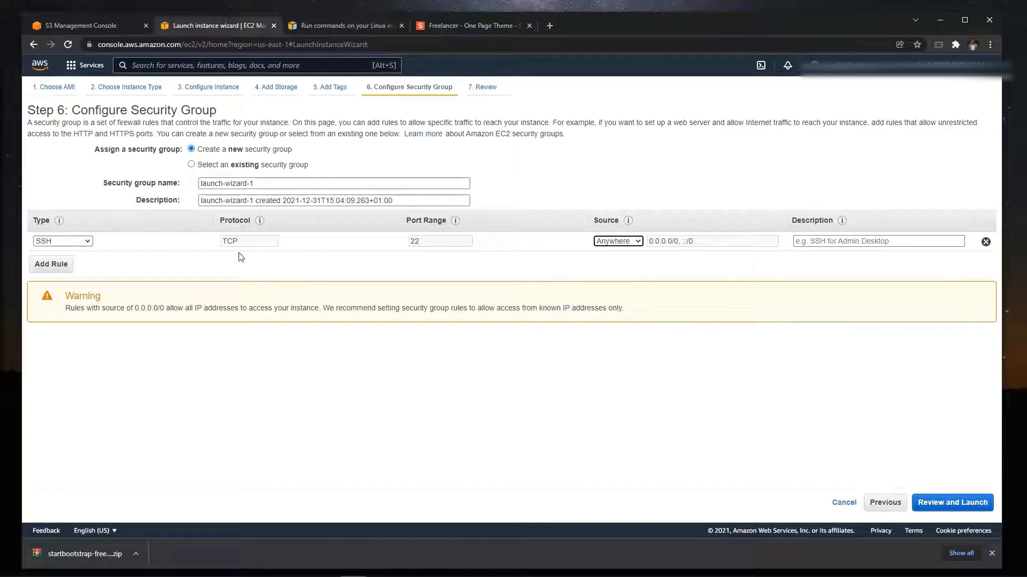
- Add an HTTP rule to the new security group
{"action": "left_click", "coordinate": [50, 272]}
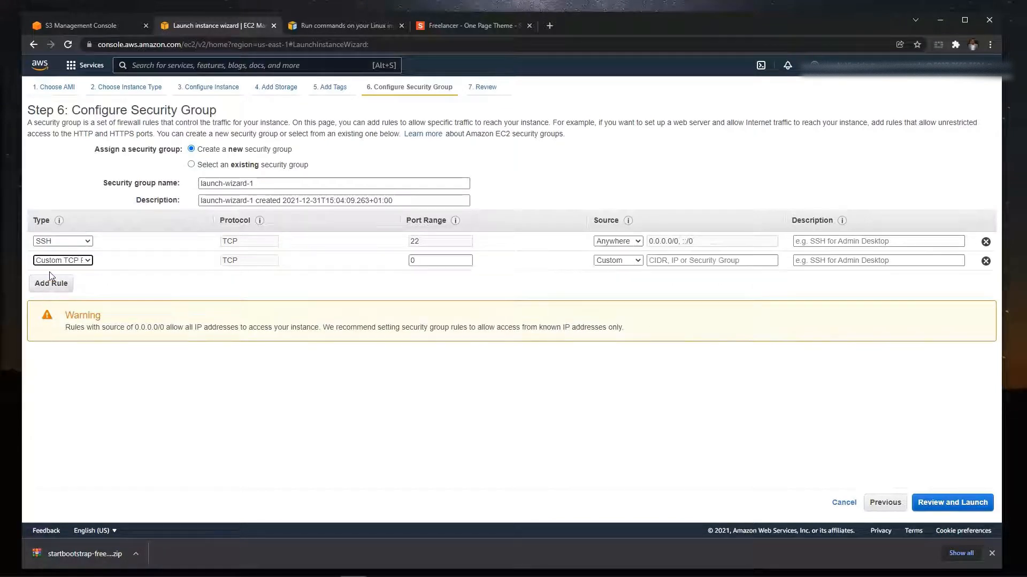
{"action": "left_click", "coordinate": [90, 262]}
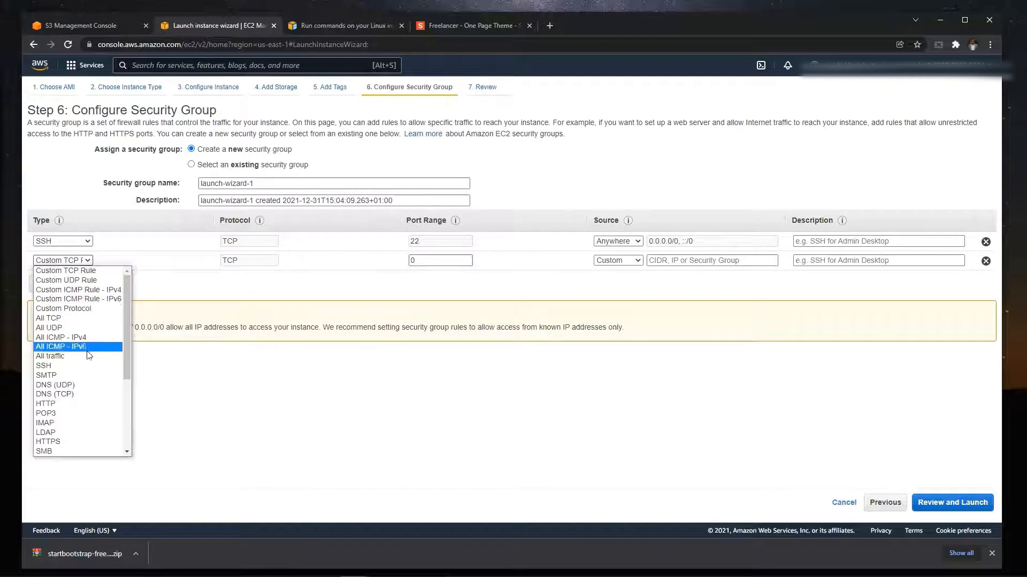
{"action": "left_click", "coordinate": [90, 411]}
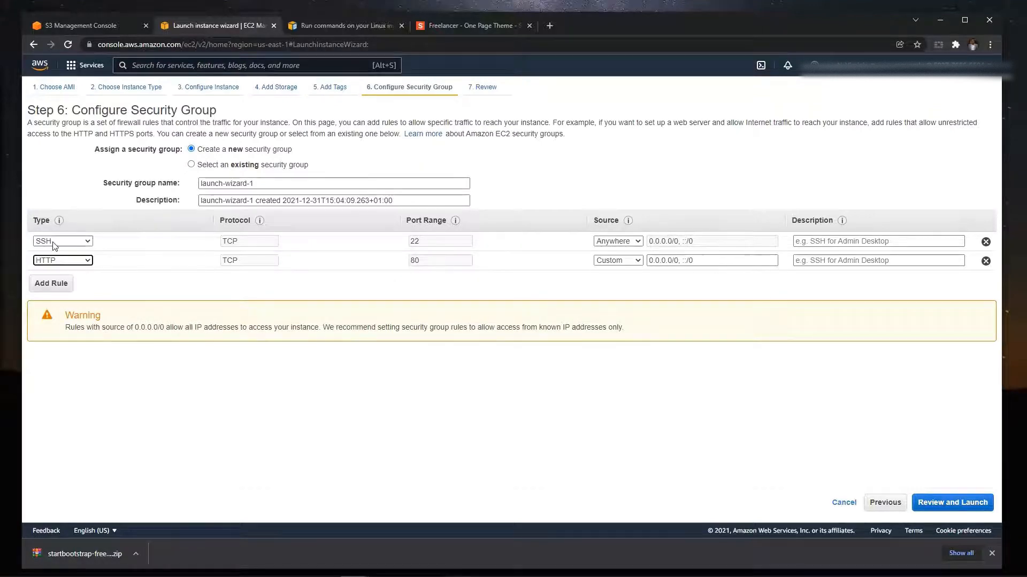
- Add a third rule to the security group and look through its available rule types
{"action": "left_click", "coordinate": [60, 287]}
{"action": "left_click", "coordinate": [89, 280]}
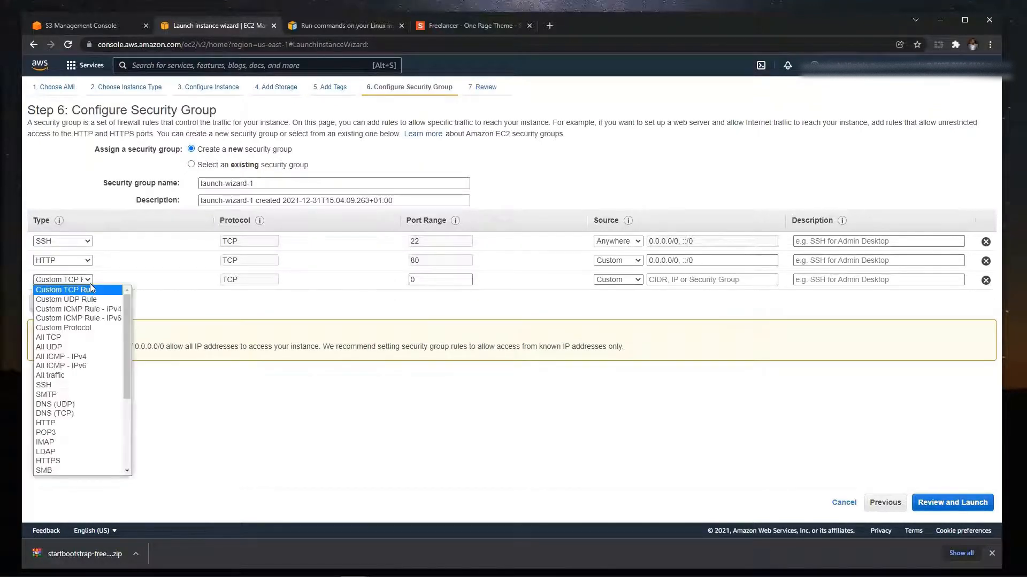
{"action": "scroll", "coordinate": [77, 410], "scroll_direction": "down", "scroll_amount": 1}
{"action": "scroll", "coordinate": [76, 410], "scroll_direction": "down", "scroll_amount": 3}
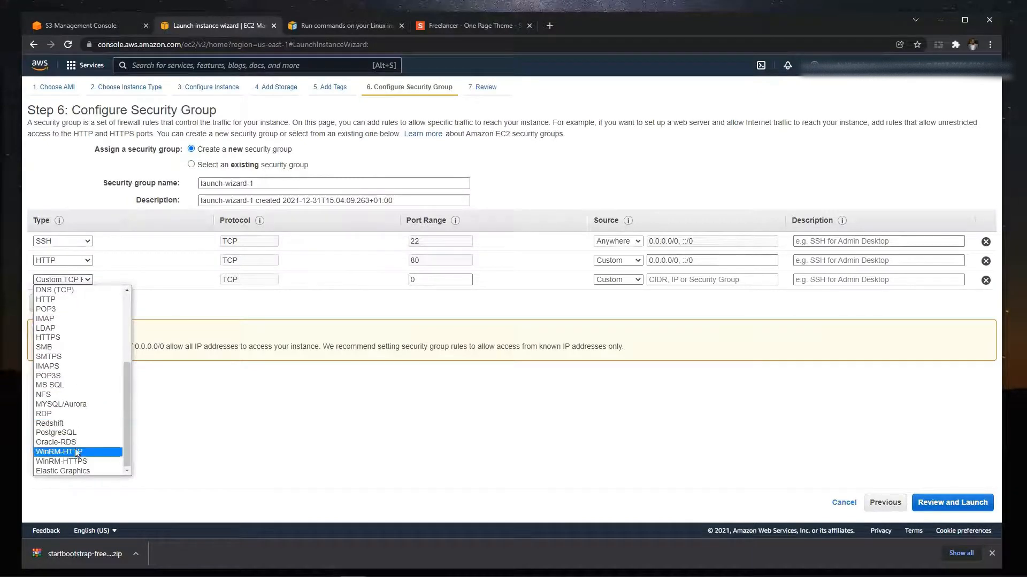
{"action": "scroll", "coordinate": [77, 452], "scroll_direction": "up", "scroll_amount": 4}
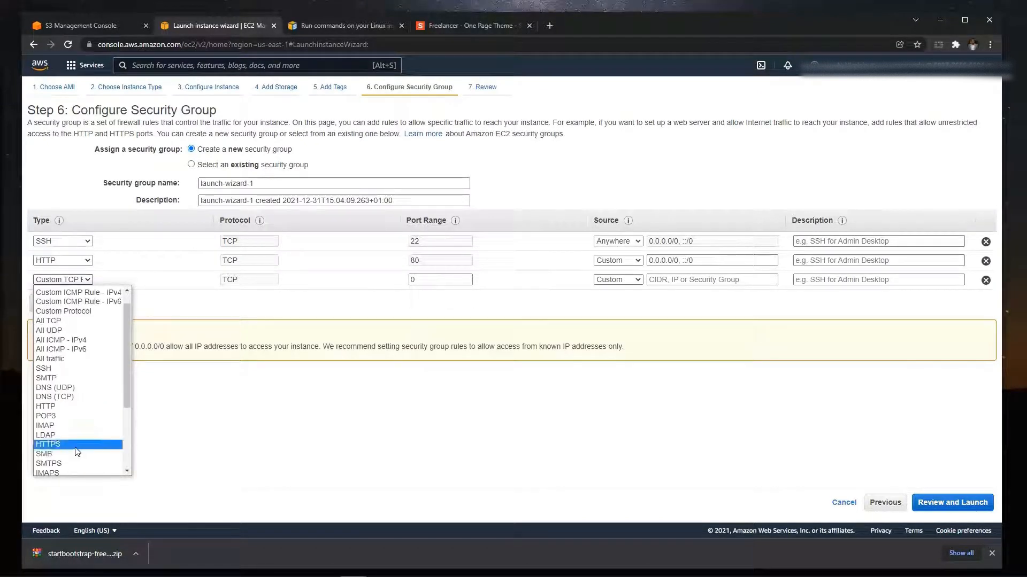
{"action": "scroll", "coordinate": [77, 452], "scroll_direction": "up", "scroll_amount": 1}
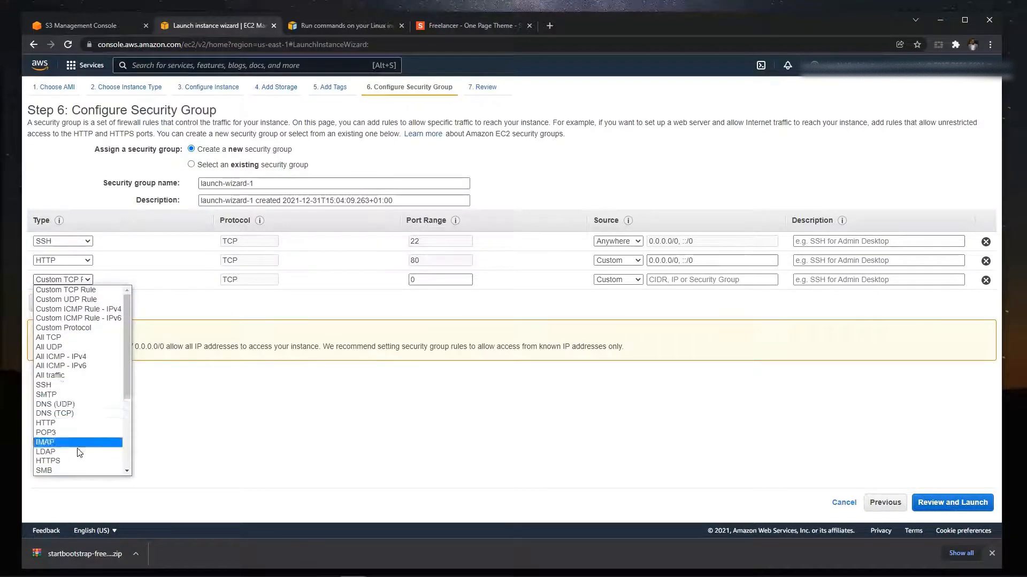
{"action": "scroll", "coordinate": [119, 433], "scroll_direction": "down", "scroll_amount": 3}
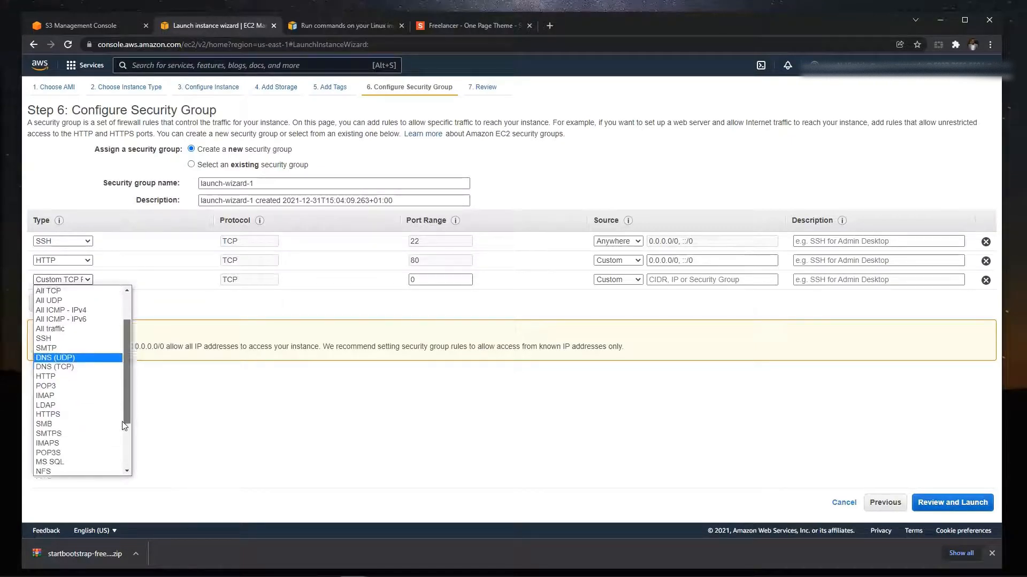
{"action": "scroll", "coordinate": [119, 454], "scroll_direction": "down", "scroll_amount": 2}
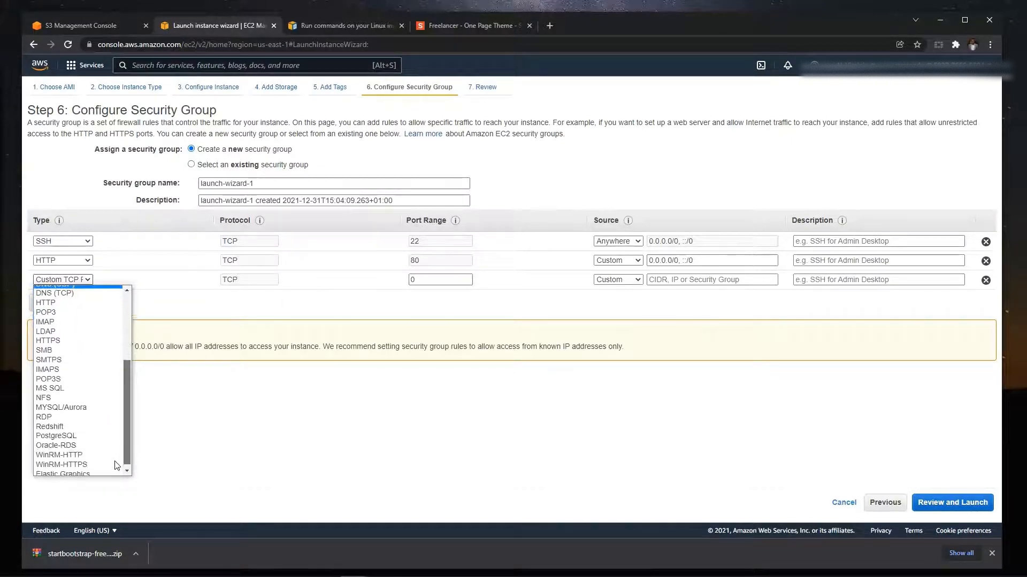
{"action": "scroll", "coordinate": [118, 428], "scroll_direction": "up", "scroll_amount": 5}
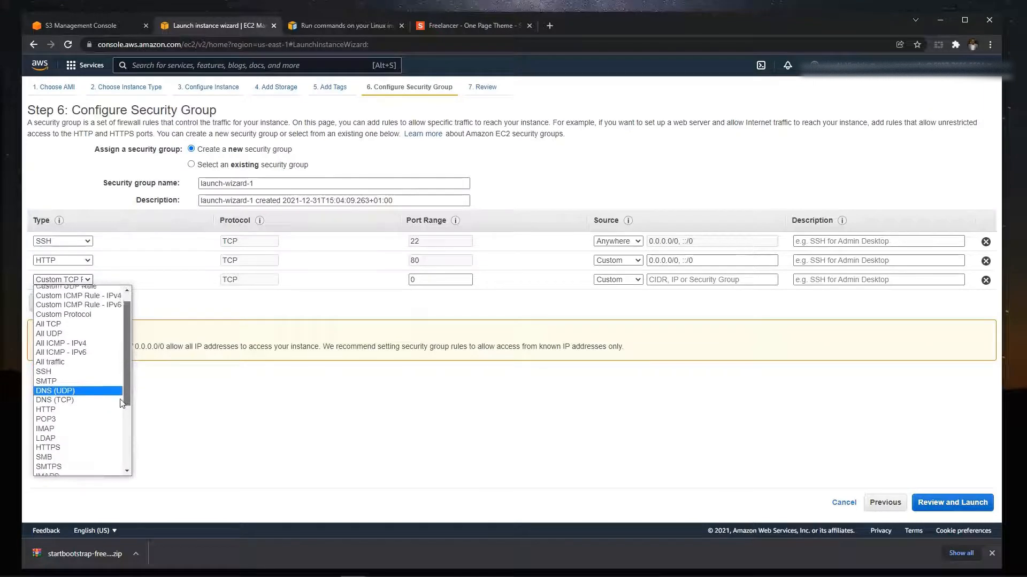
{"action": "left_click", "coordinate": [260, 287]}
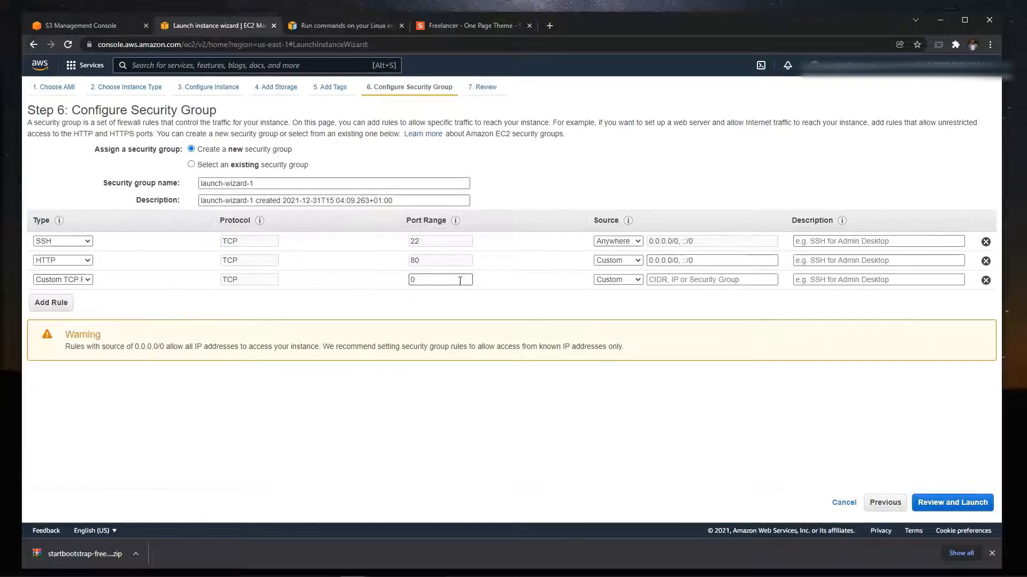
- Set the custom TCP rule's port range to 443
{"action": "left_click_drag", "start_coordinate": [458, 280], "coordinate": [384, 281]}
{"action": "type", "text": "443"}
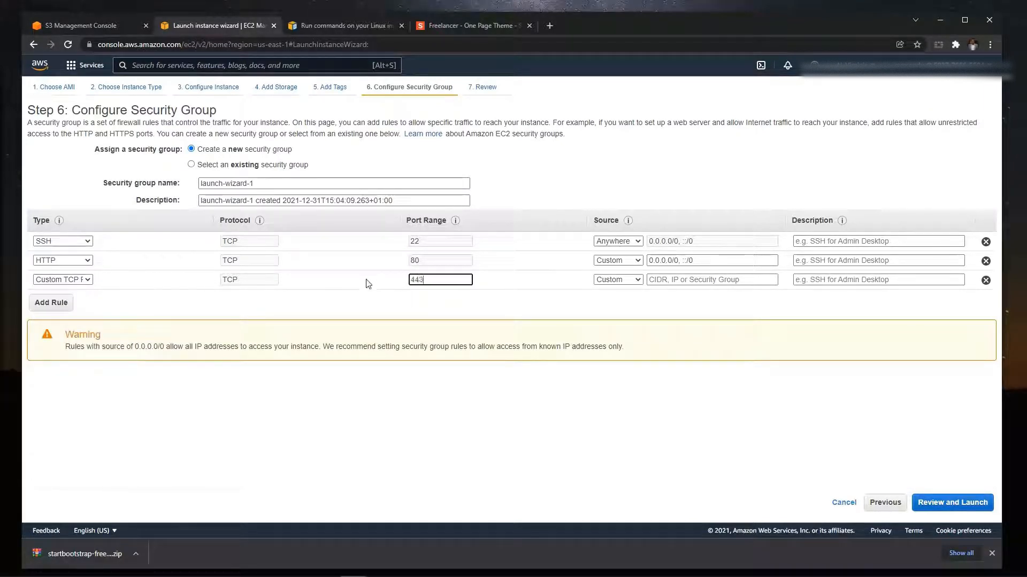
{"action": "left_click", "coordinate": [553, 302]}
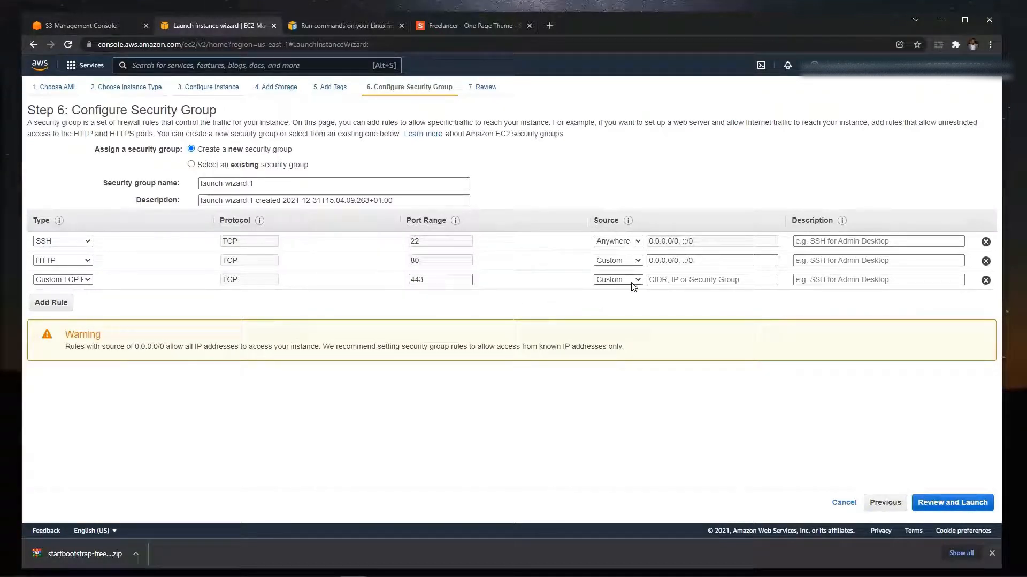
- Change the third security group rule's type from custom TCP to HTTPS
{"action": "left_click", "coordinate": [86, 280]}
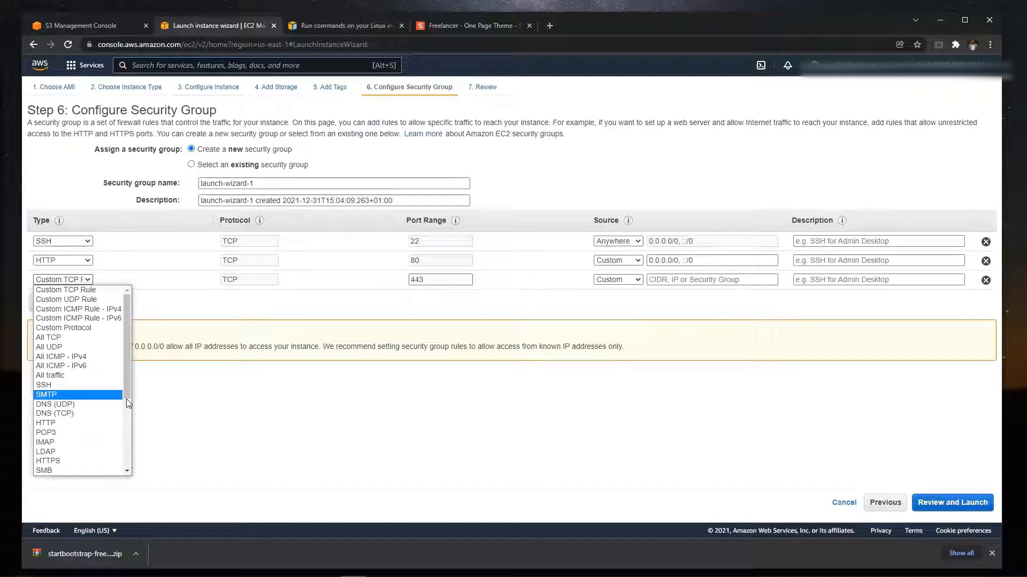
{"action": "left_click", "coordinate": [89, 462]}
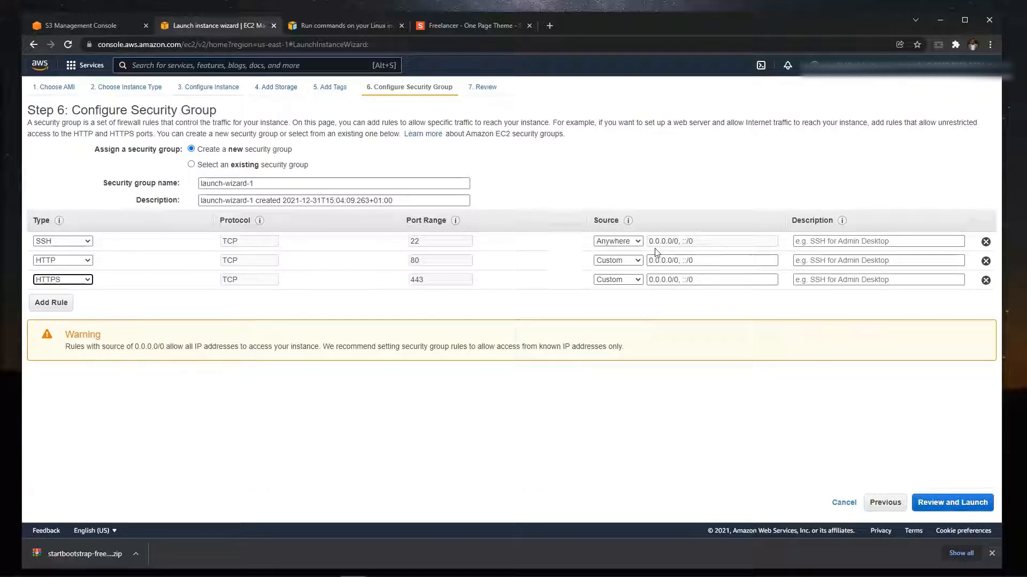
- Check the source options available for the SSH rule
{"action": "left_click", "coordinate": [631, 243]}
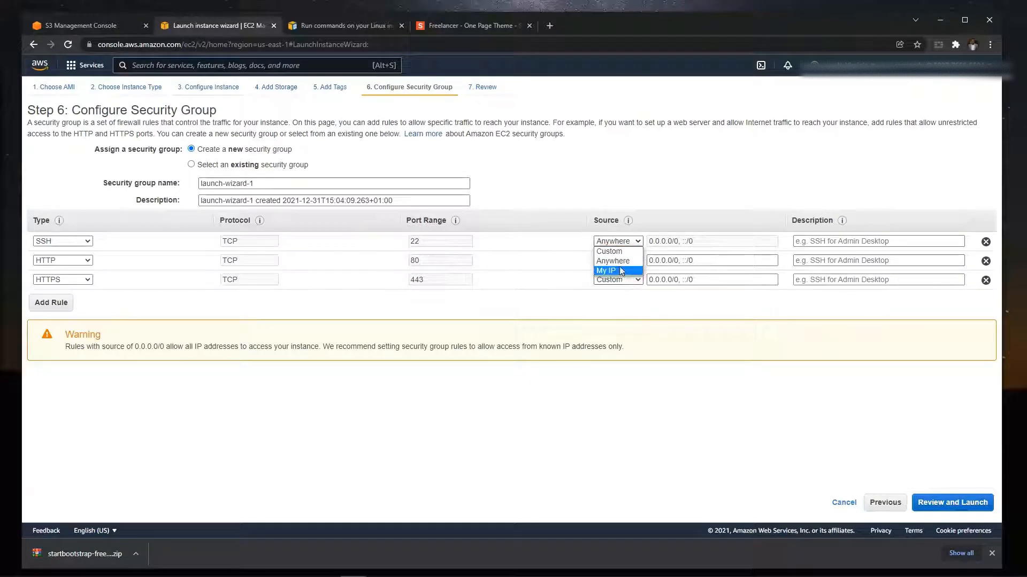
{"action": "left_click", "coordinate": [634, 243]}
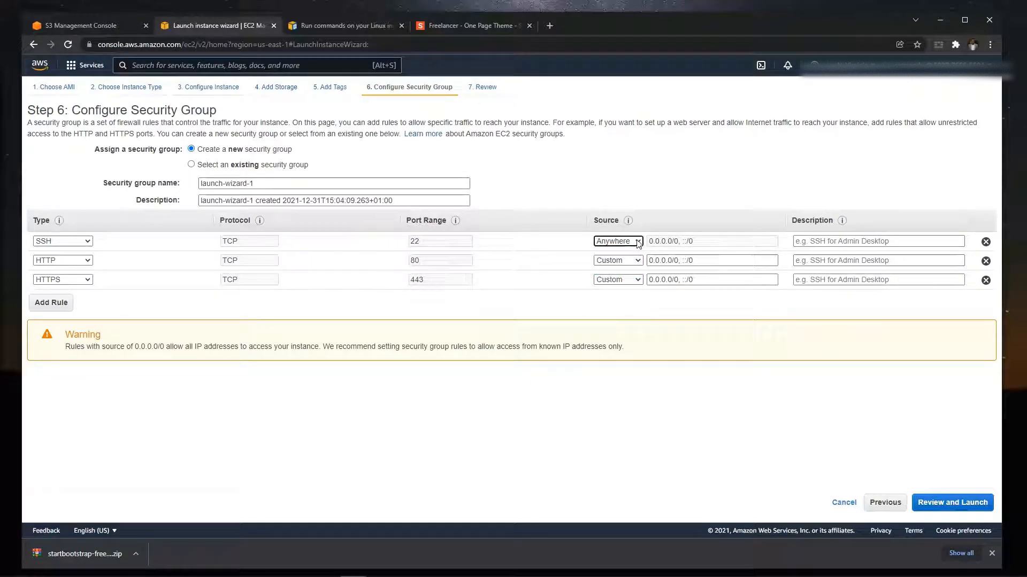
{"action": "left_click", "coordinate": [636, 243]}
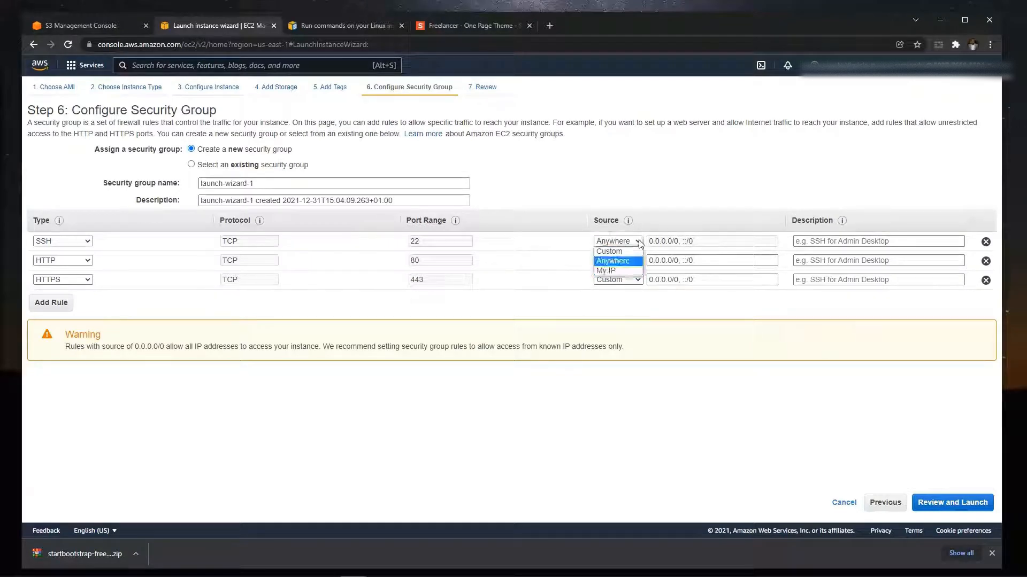
{"action": "left_click", "coordinate": [702, 449]}
- Proceed to the launch review, look over the instance details, and continue to the key pair selection
{"action": "left_click", "coordinate": [947, 501]}
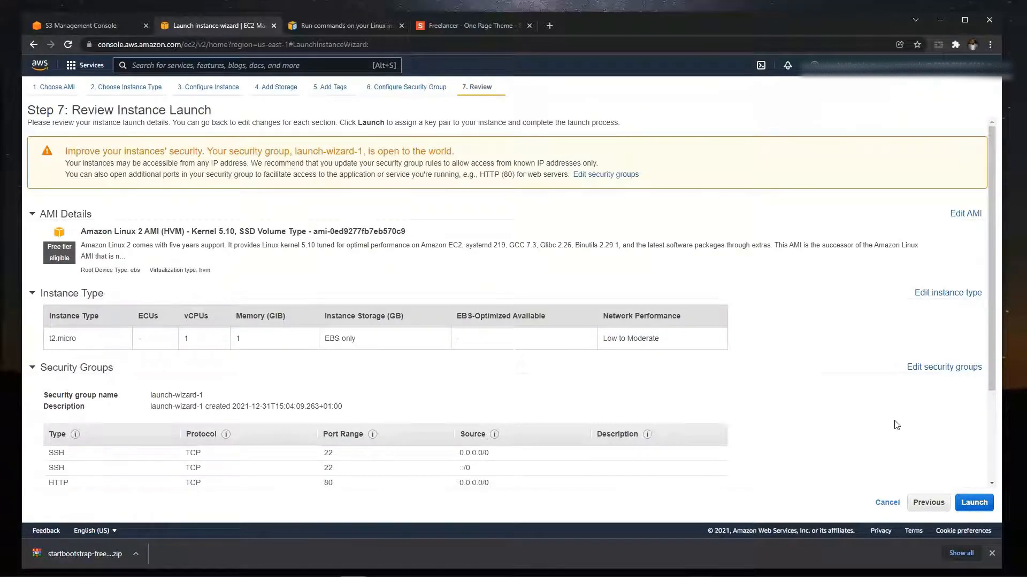
{"action": "scroll", "coordinate": [898, 423], "scroll_direction": "down", "scroll_amount": 2}
{"action": "left_click", "coordinate": [973, 504]}
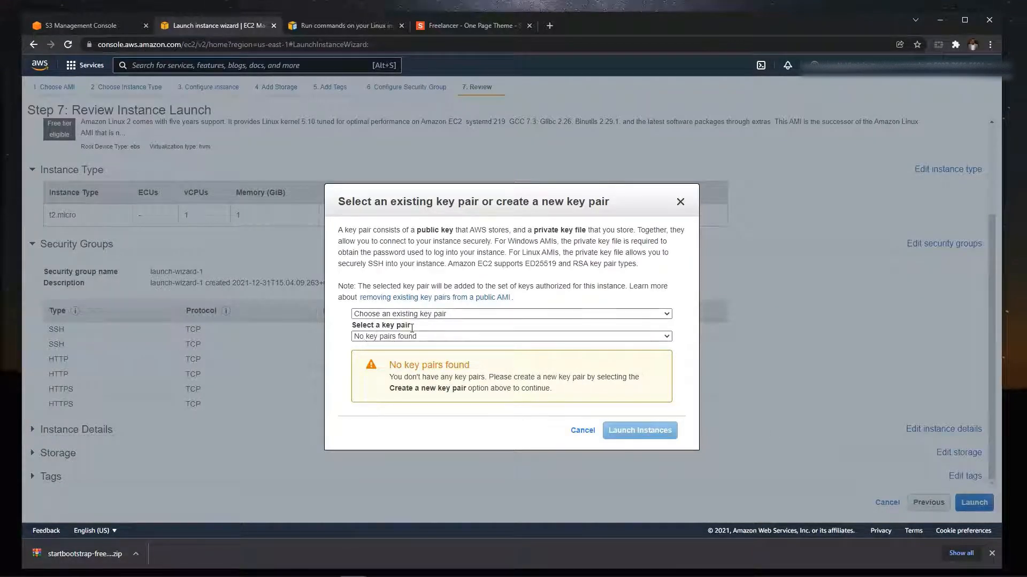
- Create a new RSA key pair named mykeypairlinux and save its PEM file in the Source code examples folder
{"action": "left_click", "coordinate": [584, 315]}
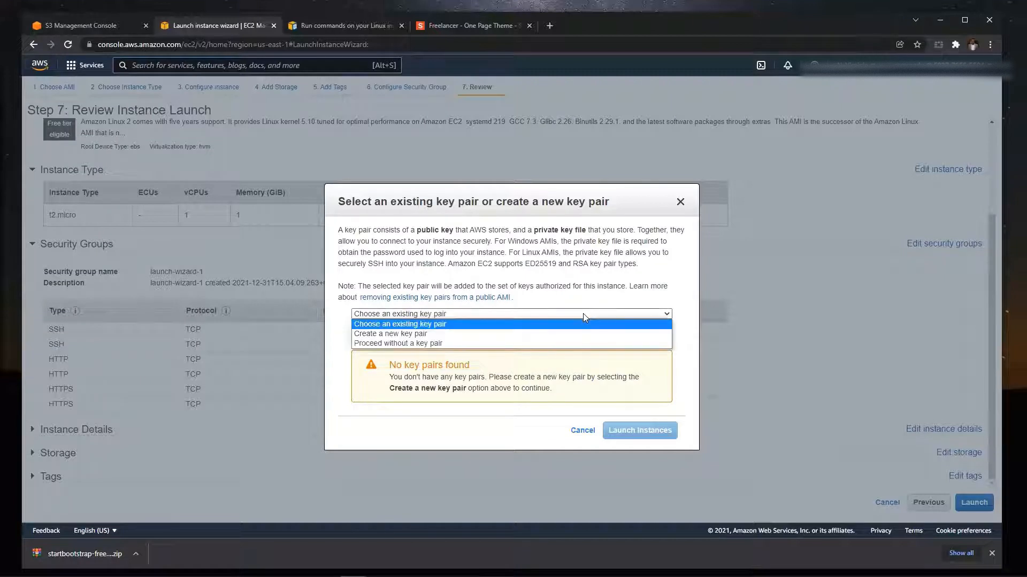
{"action": "left_click", "coordinate": [522, 335]}
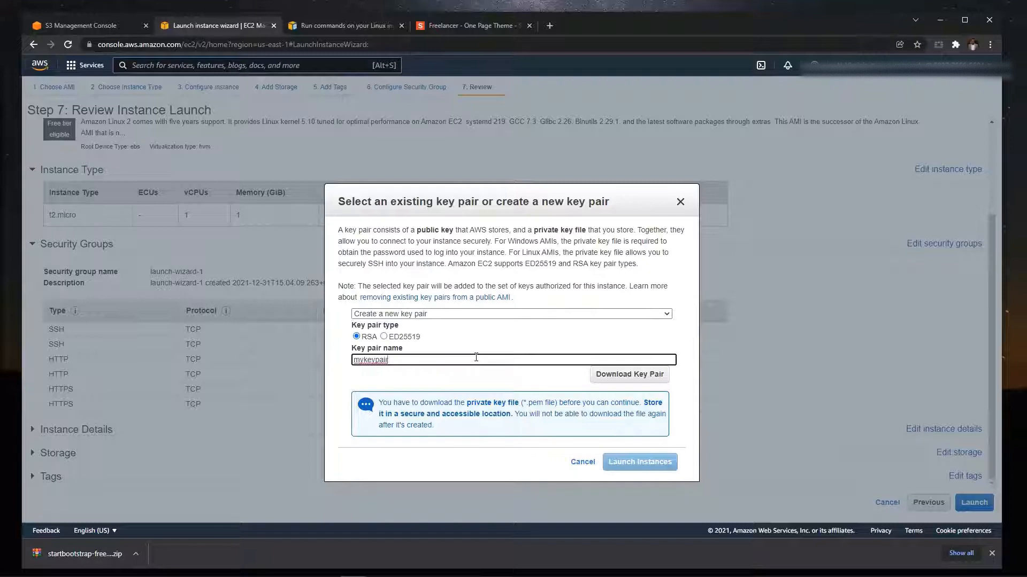
{"action": "type", "text": "1"}
{"action": "left_click", "coordinate": [630, 381]}
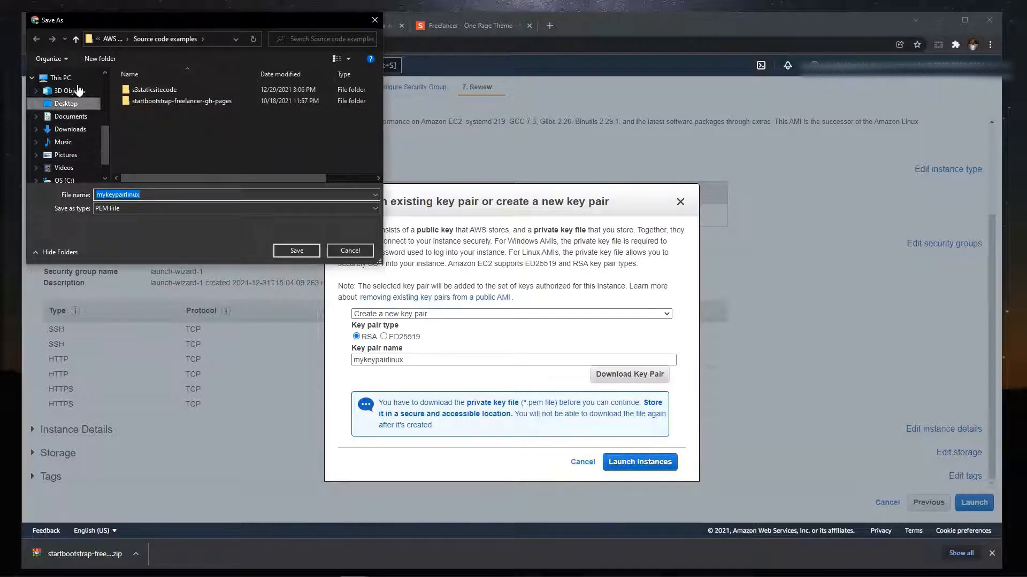
{"action": "left_click", "coordinate": [296, 251]}
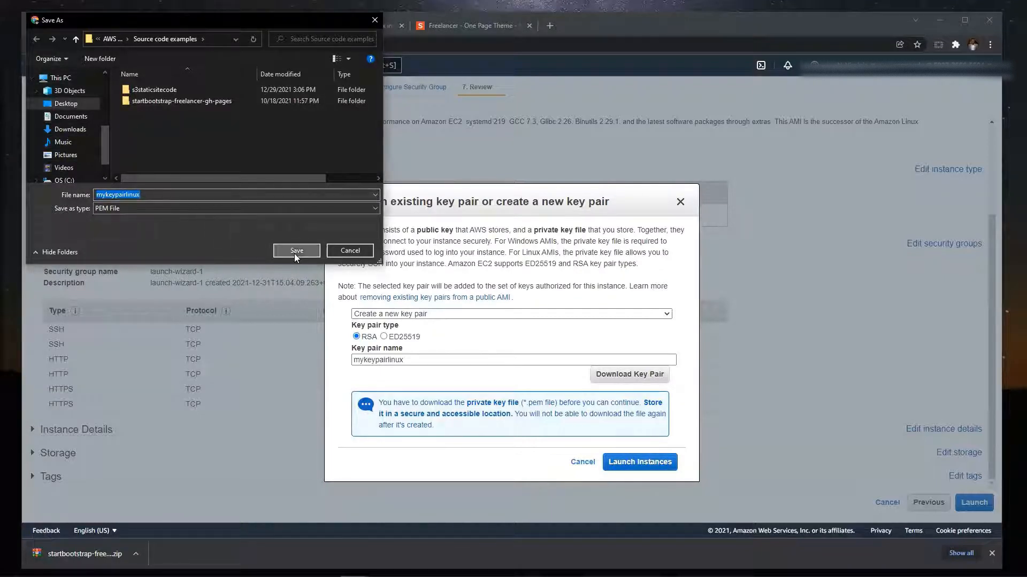
- Launch the instance with the new key pair and open the instances list
{"action": "left_click", "coordinate": [638, 463]}
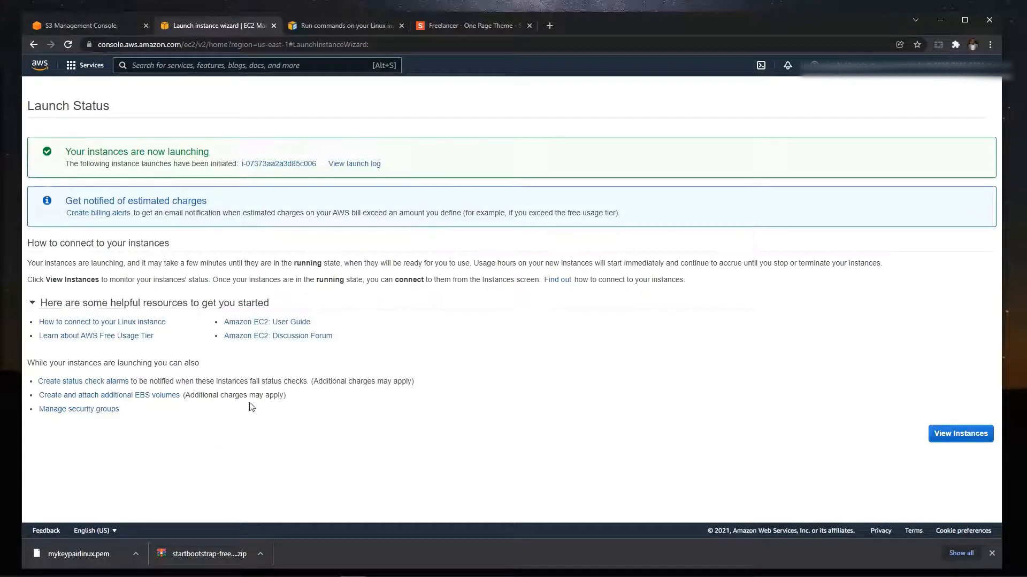
{"action": "left_click", "coordinate": [929, 432]}
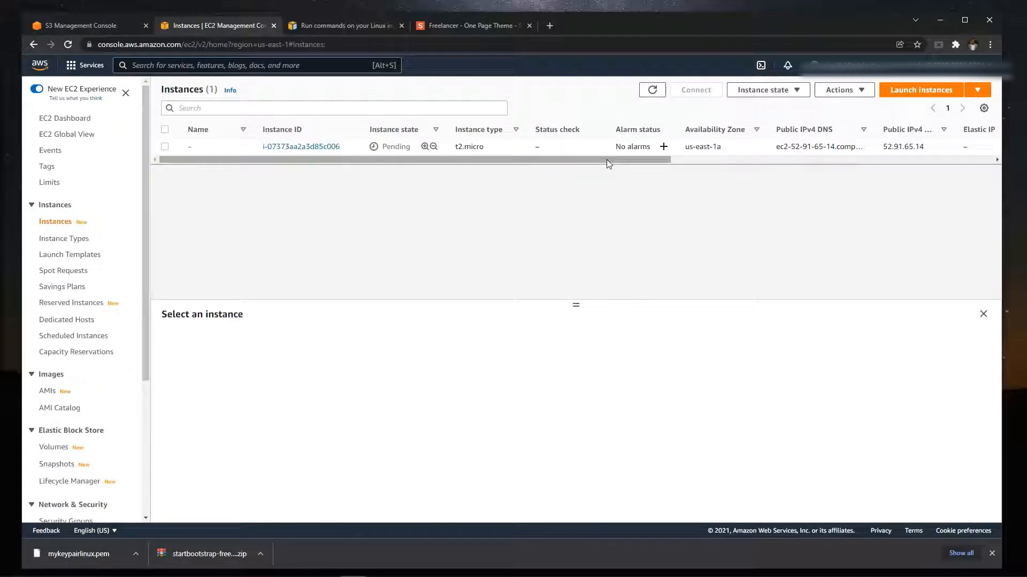
- Refresh the instances list to check the new instance's state and status check
{"action": "left_click_drag", "start_coordinate": [606, 159], "coordinate": [374, 186]}
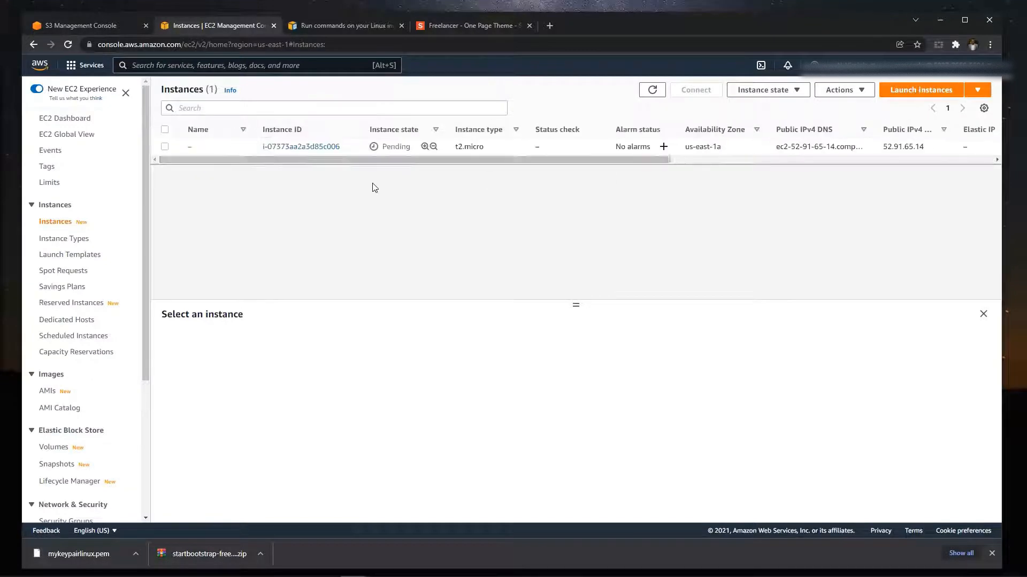
{"action": "left_click", "coordinate": [651, 91]}
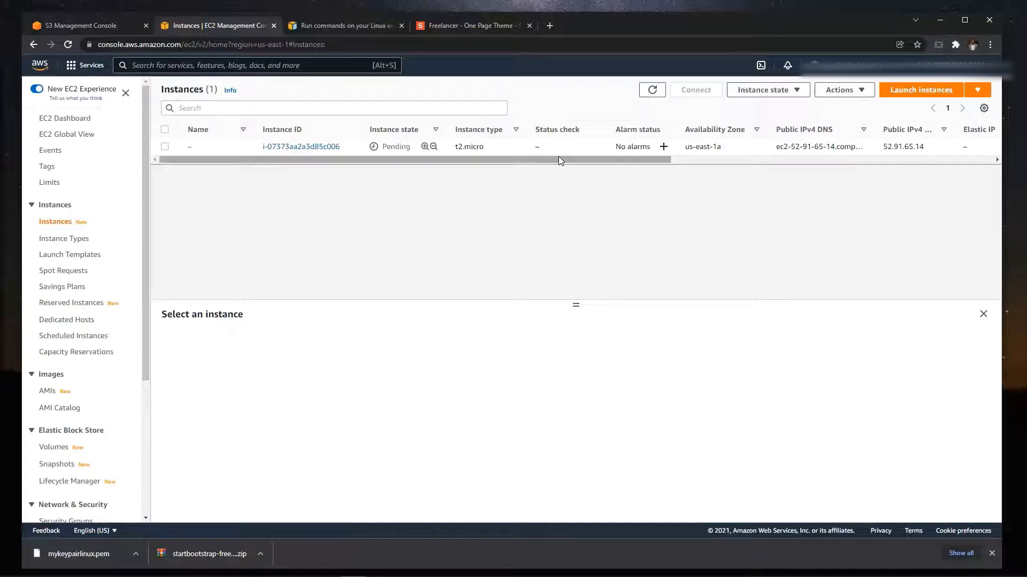
{"action": "left_click_drag", "start_coordinate": [559, 158], "coordinate": [322, 155]}
{"action": "left_click", "coordinate": [653, 89]}
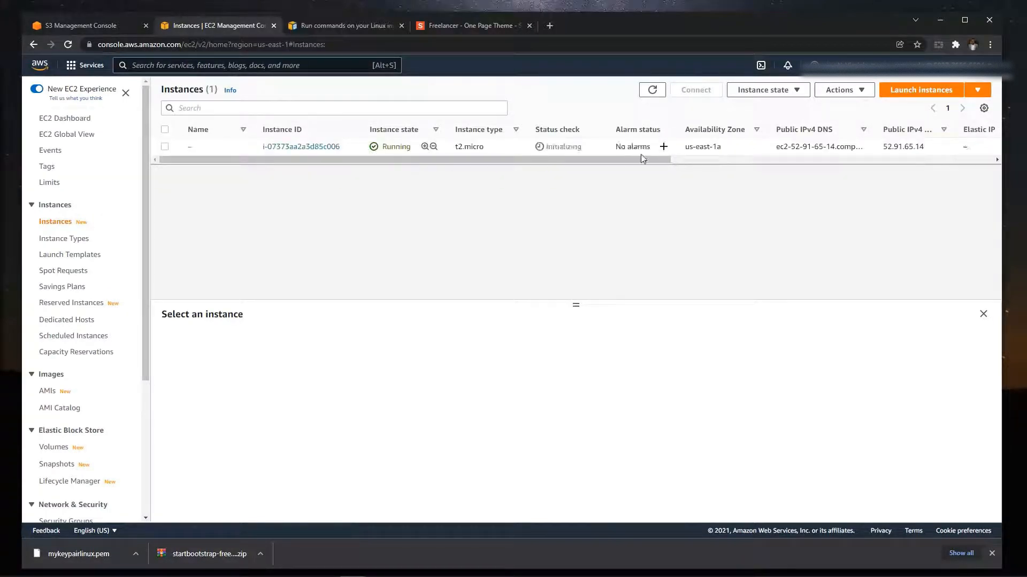
- Name the new EC2 instance bowlinux and save the name
{"action": "mouse_move", "coordinate": [196, 151]}
{"action": "left_click", "coordinate": [198, 148]}
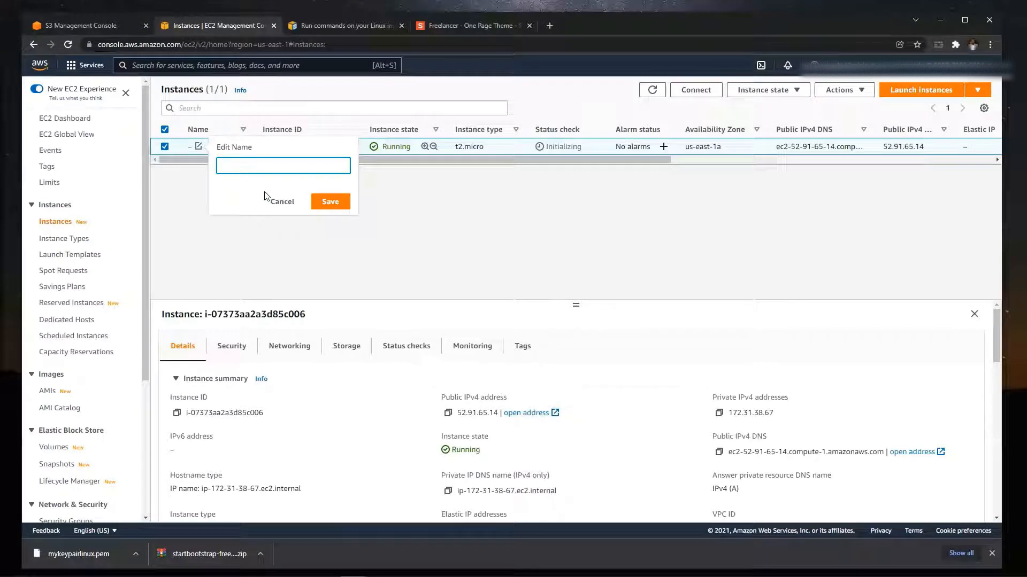
{"action": "type", "text": "bow"}
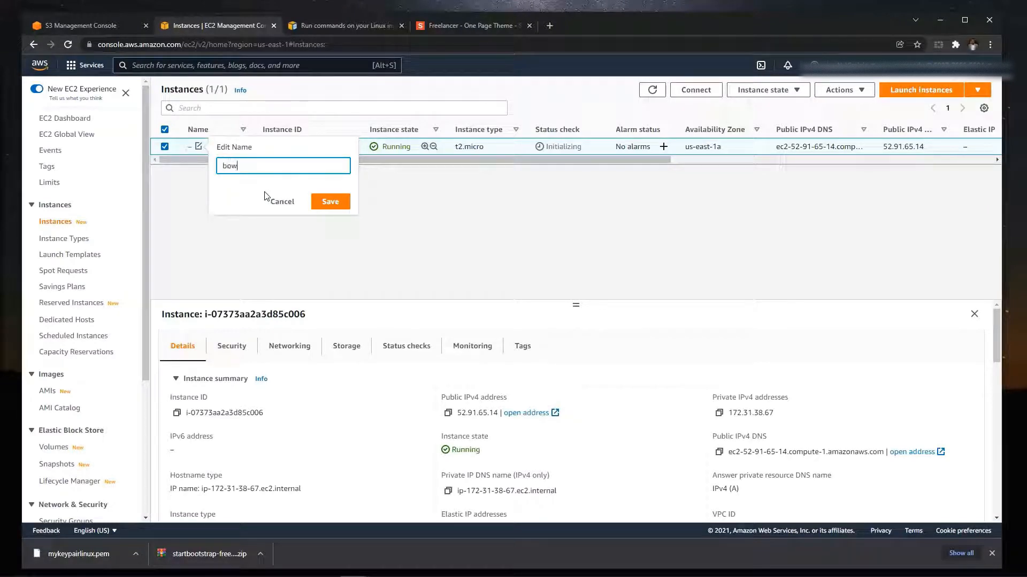
{"action": "type", "text": "l"}
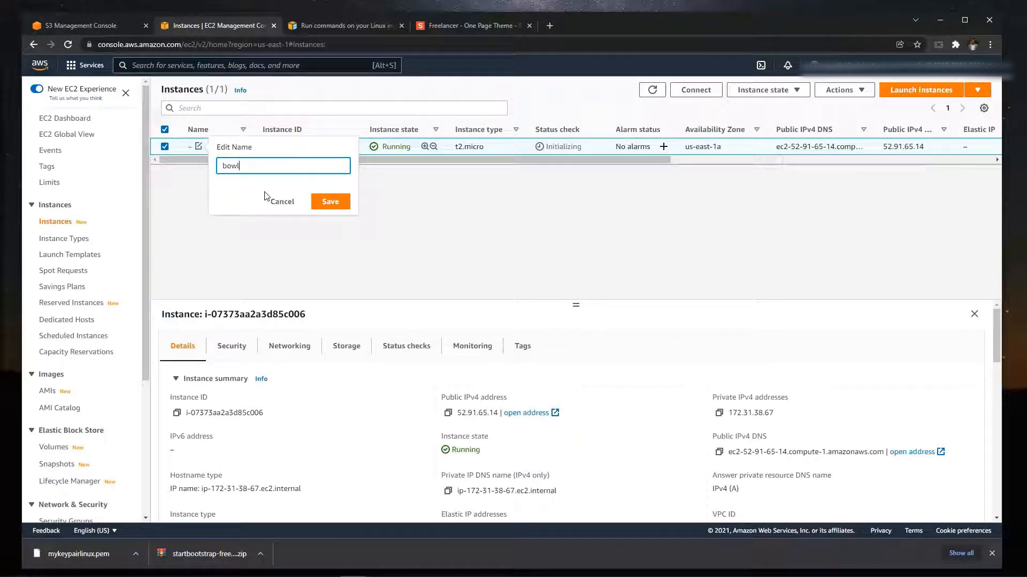
{"action": "type", "text": "oinux"}
{"action": "left_click", "coordinate": [330, 201]}
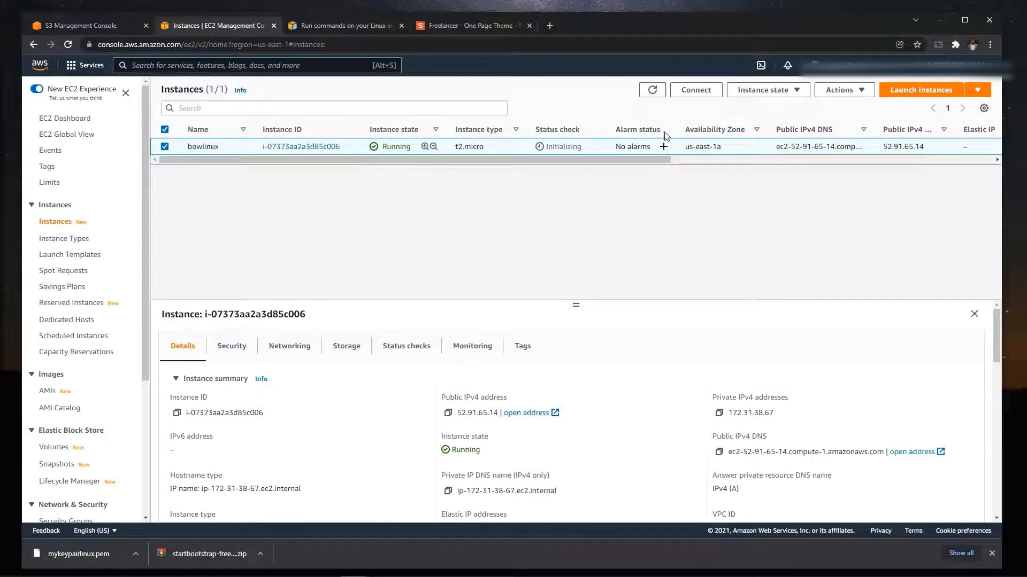
- Refresh the bowlinux instance's status and reload the page at its public address, 52.91.65.14
{"action": "left_click", "coordinate": [652, 91]}
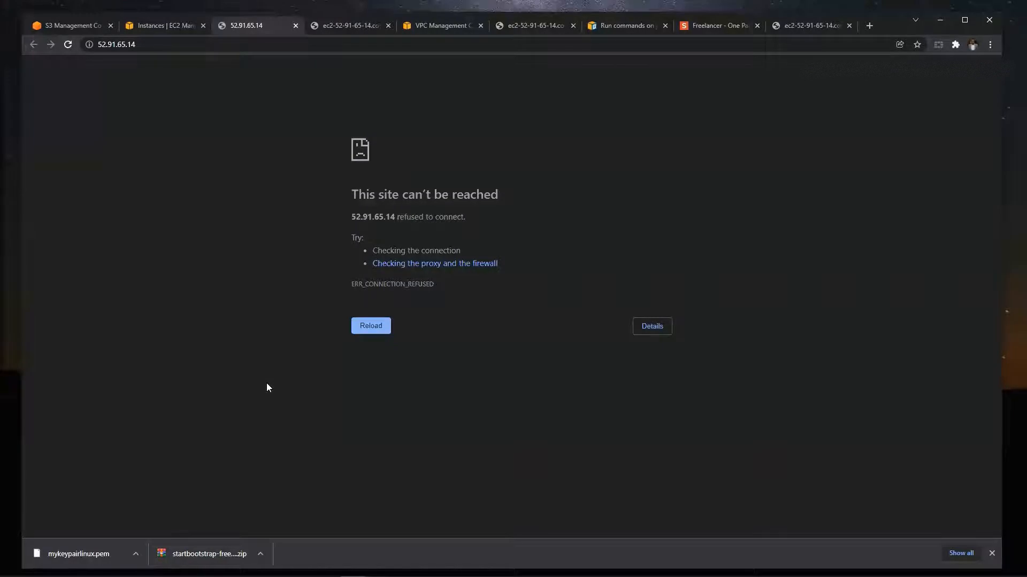
{"action": "key", "text": "F5"}
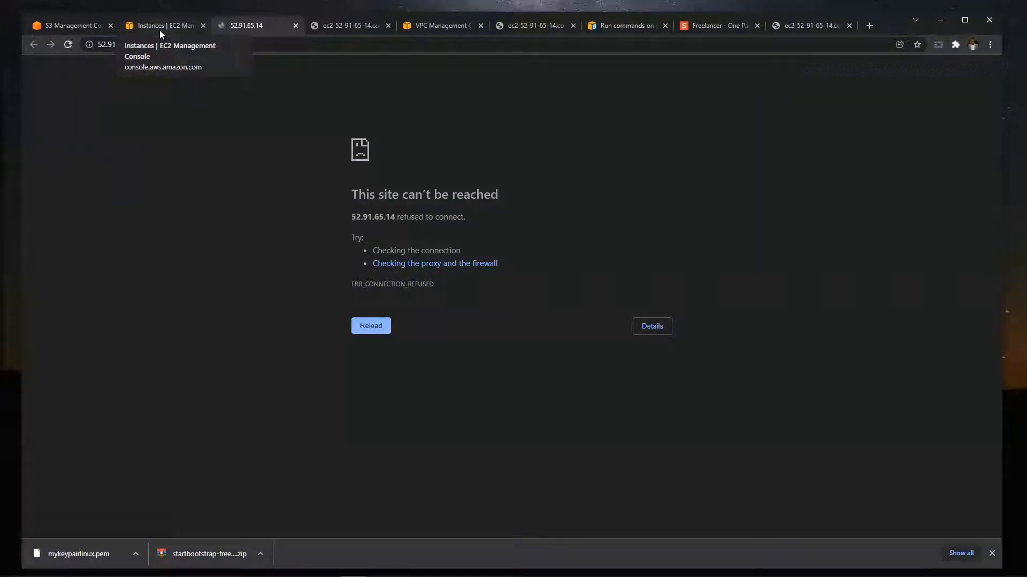
- Return to the EC2 instances list and open the connection options for the bowlinux instance
{"action": "left_click", "coordinate": [160, 30]}
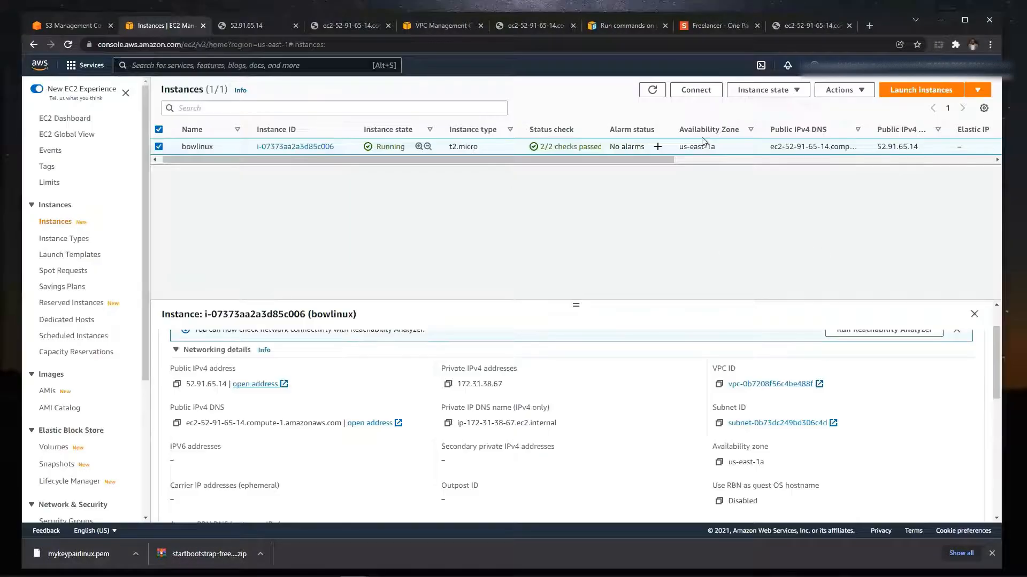
{"action": "left_click", "coordinate": [693, 92]}
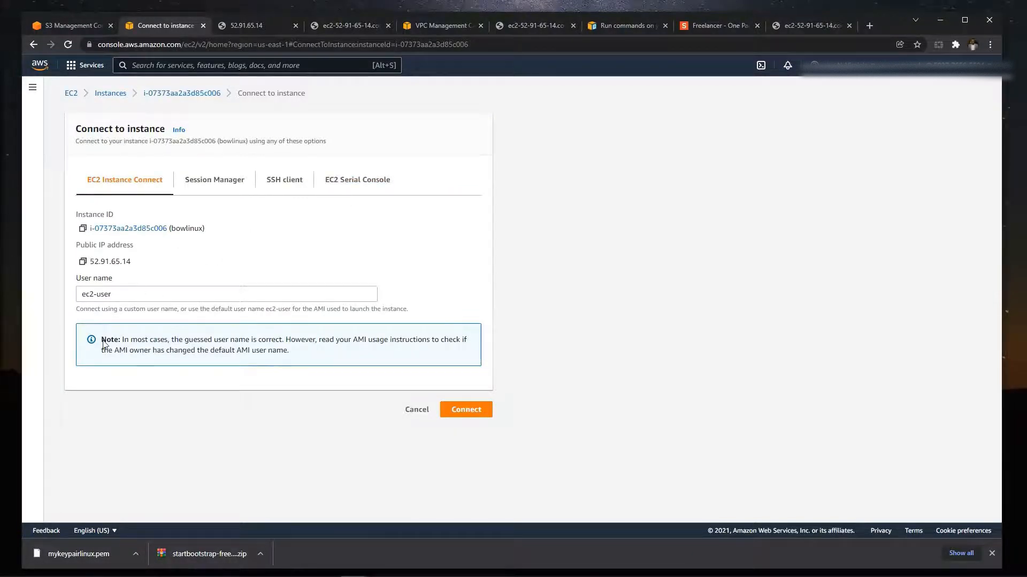
- Show the SSH client connection instructions for the bowlinux instance and bring up the Ubuntu terminal over the console
{"action": "left_click", "coordinate": [287, 191]}
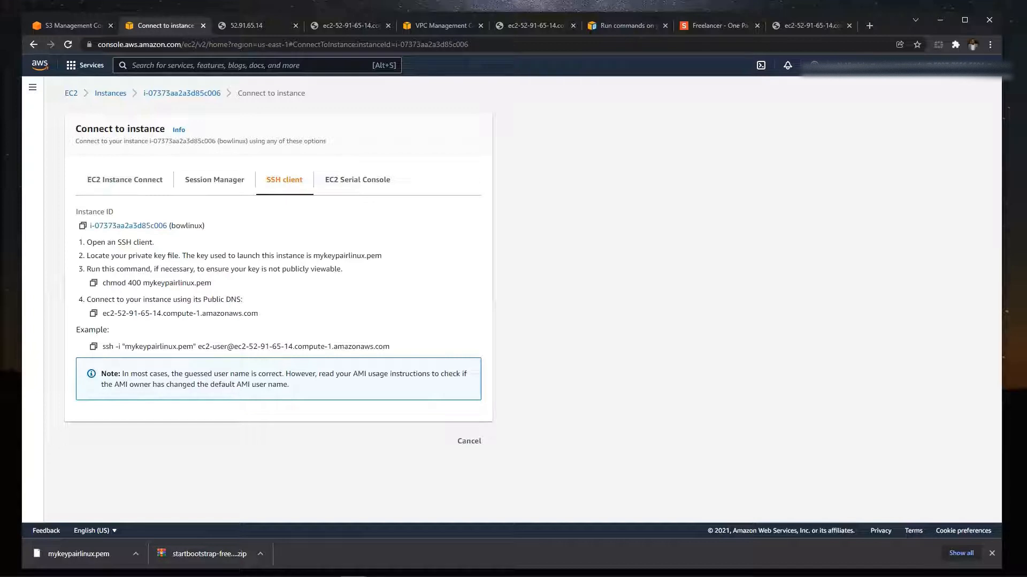
{"action": "key", "text": "alt+Tab"}
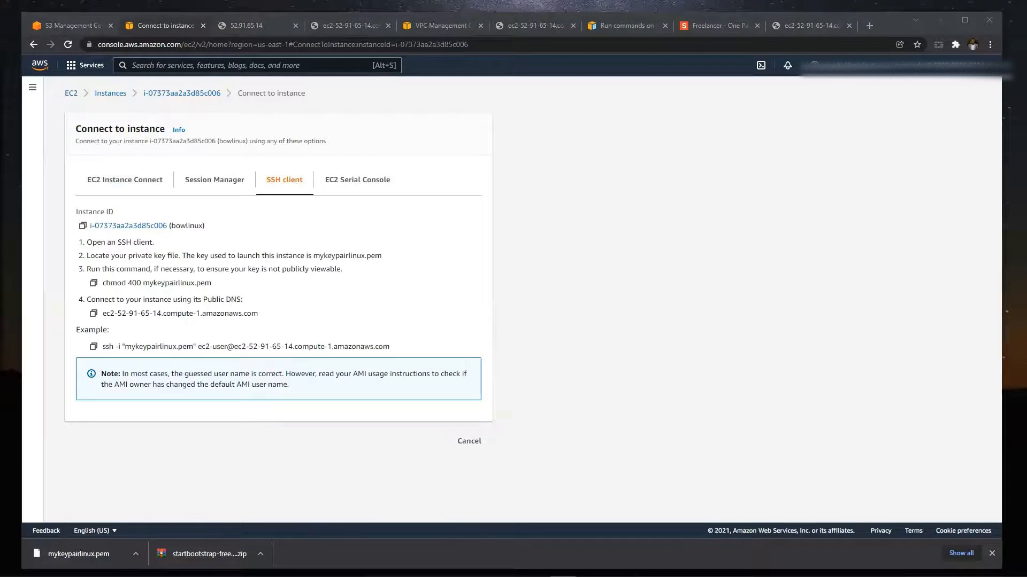
{"action": "left_click_drag", "start_coordinate": [0, 152], "coordinate": [632, 160]}
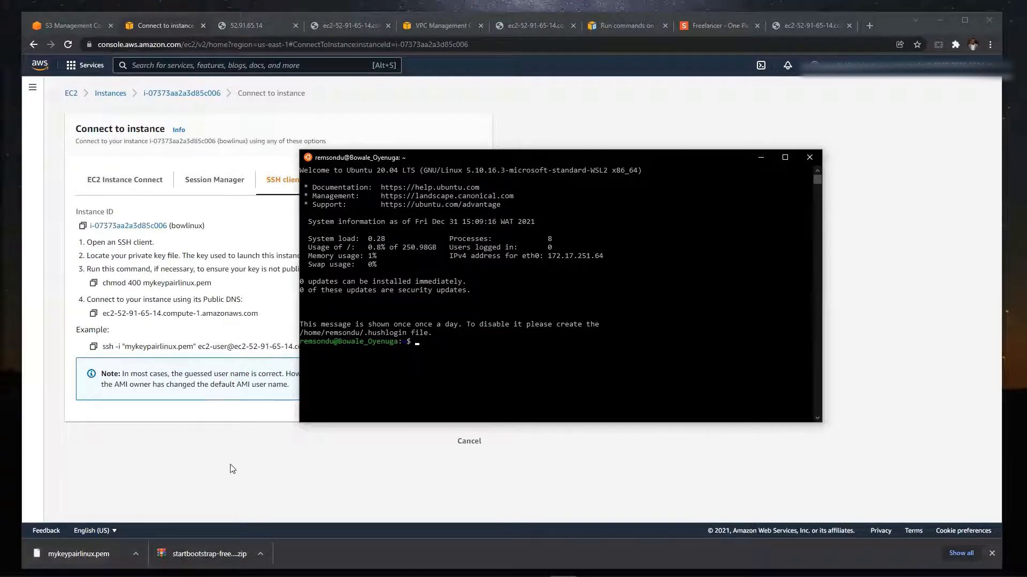
- Print the terminal's working directory, change to the root directory / and print the working directory again
{"action": "type", "text": "pwd"}
{"action": "key", "text": "Return"}
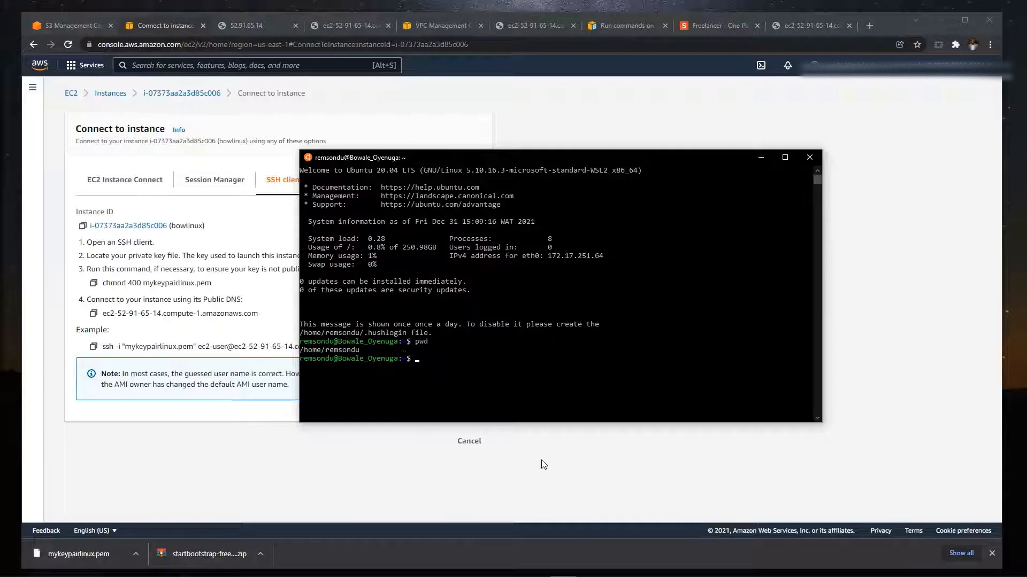
{"action": "type", "text": "cd"}
{"action": "key", "text": "Return"}
{"action": "type", "text": "cd /"}
{"action": "key", "text": "Return"}
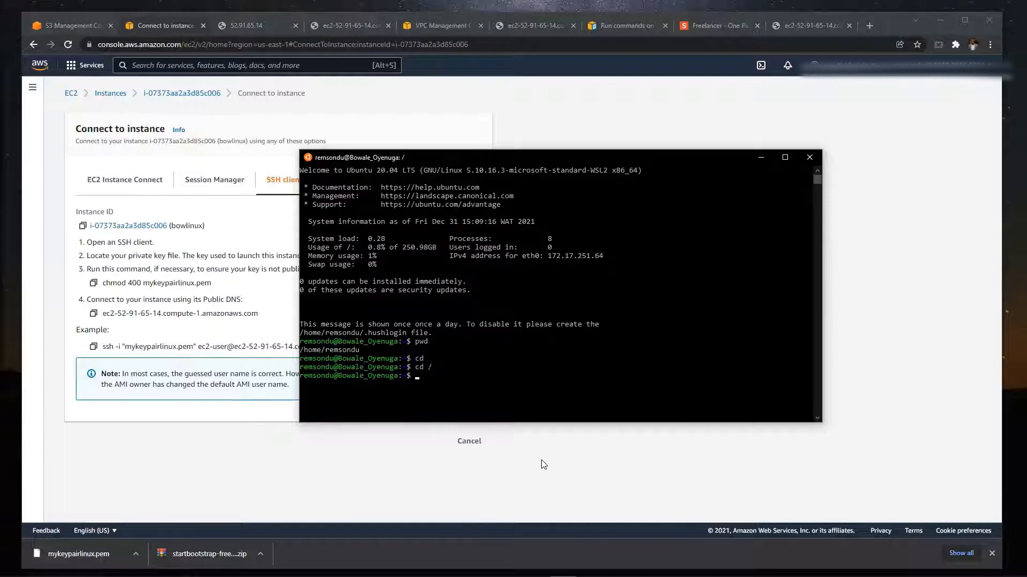
{"action": "type", "text": "pwd"}
{"action": "key", "text": "Return"}
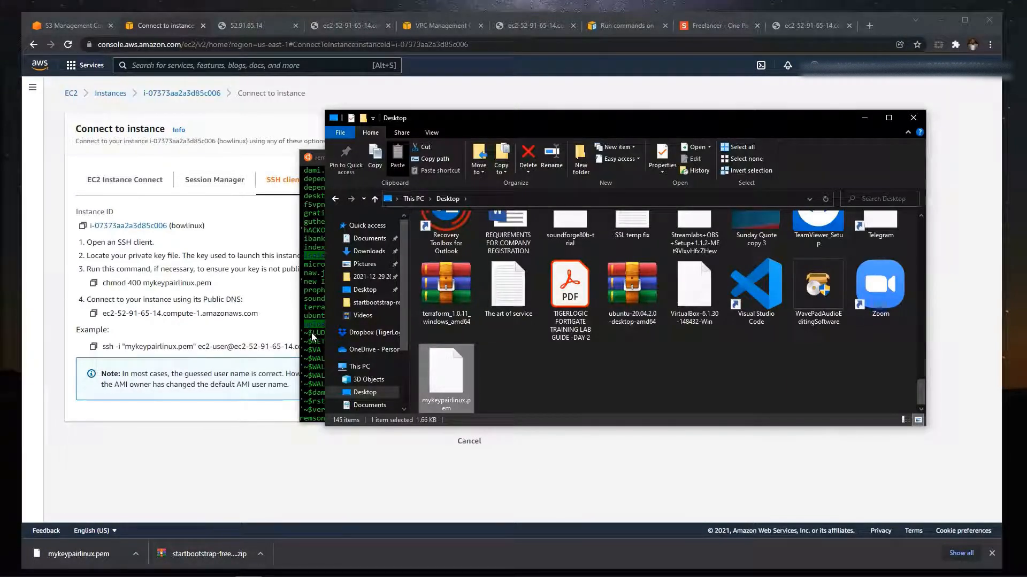
- Copy mykeypairlinux.pem from /mnt/c/users/Tigerlogic/Desktop/ to the user's home folder under /home, reusing the earlier Desktop path command
{"action": "left_click", "coordinate": [312, 337]}
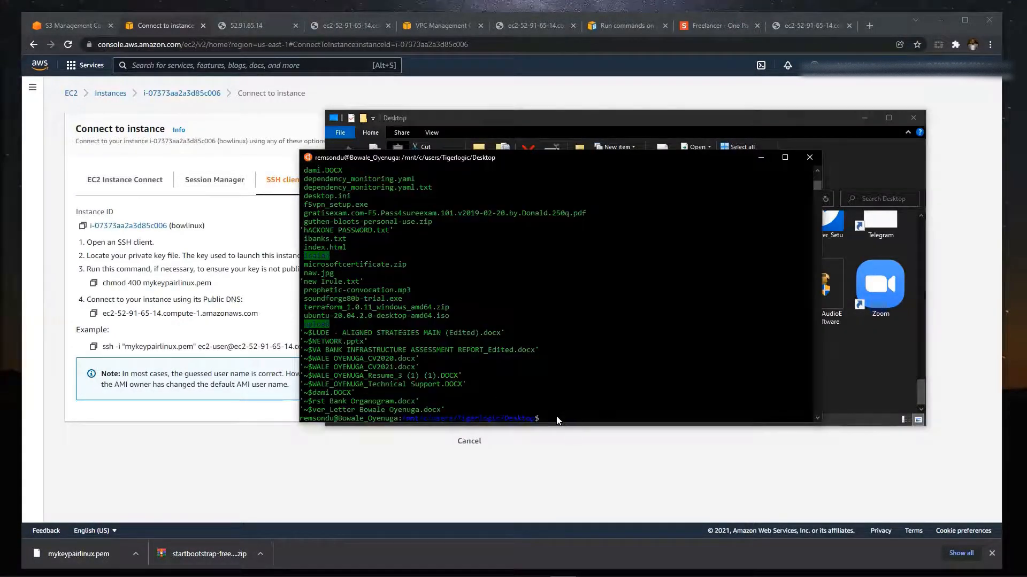
{"action": "key", "text": "Up"}
{"action": "key", "text": "Up"}
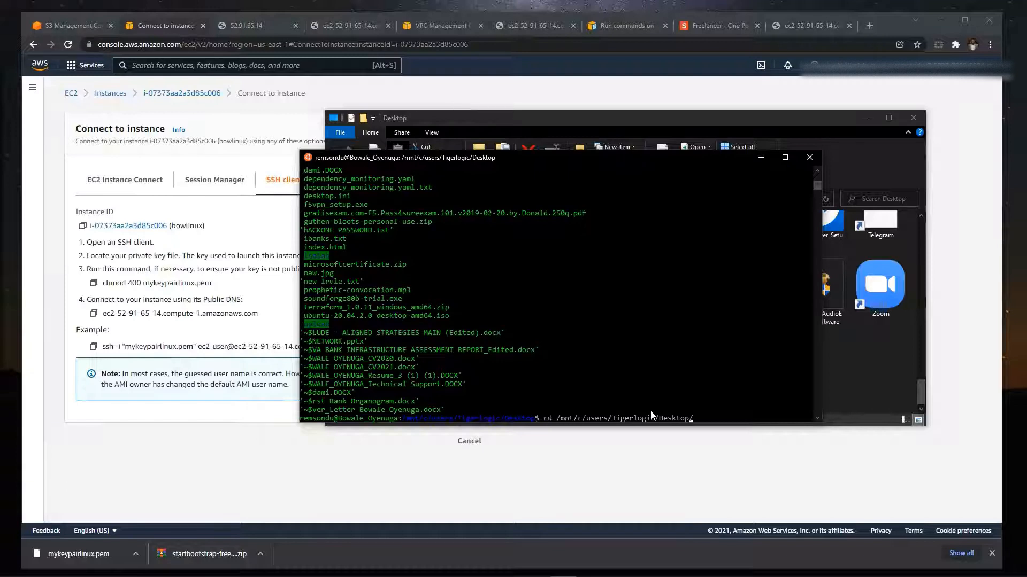
{"action": "key", "text": "Left"}
{"action": "key", "text": "Left"}
{"action": "key", "text": "Left"}
{"action": "key", "text": "Left"}
{"action": "key", "text": "Left"}
{"action": "key", "text": "Left"}
{"action": "key", "text": "Left"}
{"action": "key", "text": "Left"}
{"action": "key", "text": "Left"}
{"action": "key", "text": "Left"}
{"action": "key", "text": "Left"}
{"action": "key", "text": "Left"}
{"action": "key", "text": "Left"}
{"action": "key", "text": "Left"}
{"action": "key", "text": "Left"}
{"action": "key", "text": "Left"}
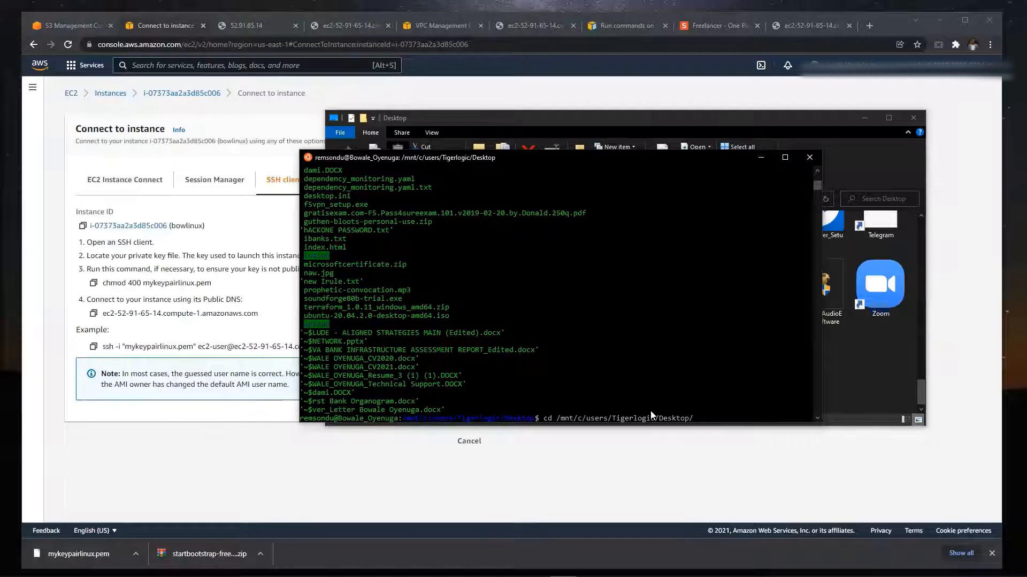
{"action": "key", "text": "BackSpace"}
{"action": "type", "text": "p/"}
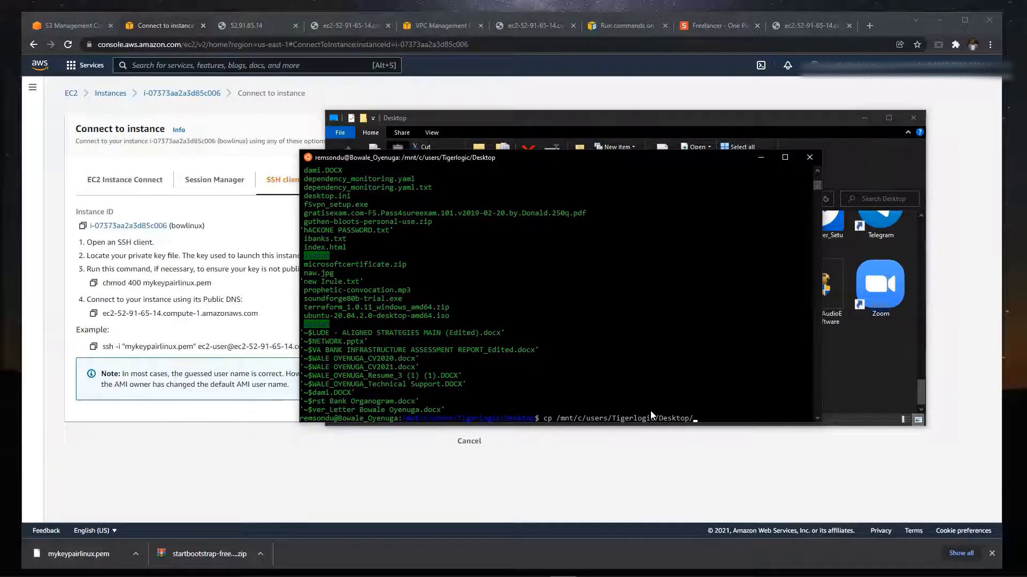
{"action": "type", "text": "mykeypairlinux.pem"}
{"action": "type", "text": "/home/"}
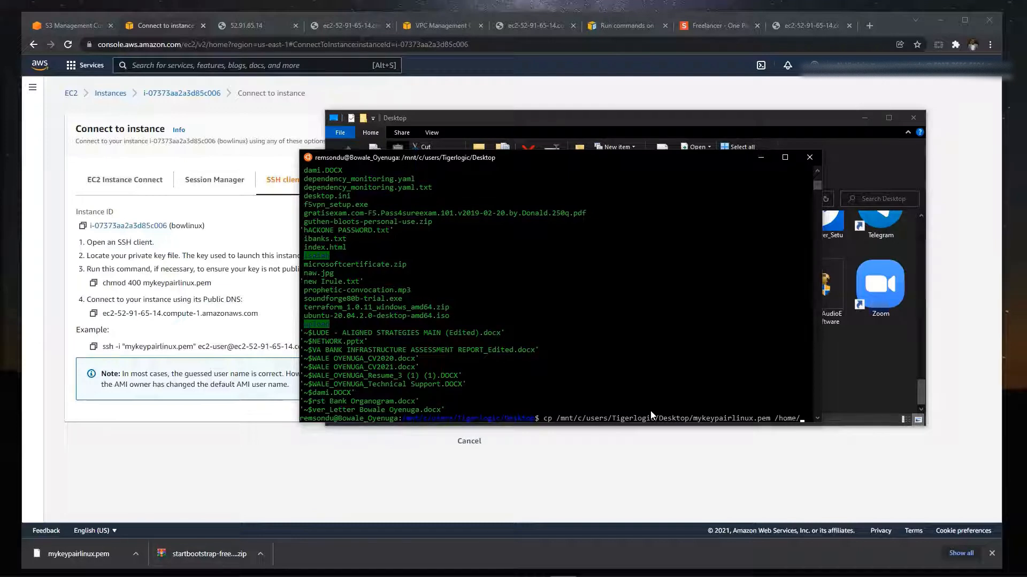
{"action": "type", "text": "remso"}
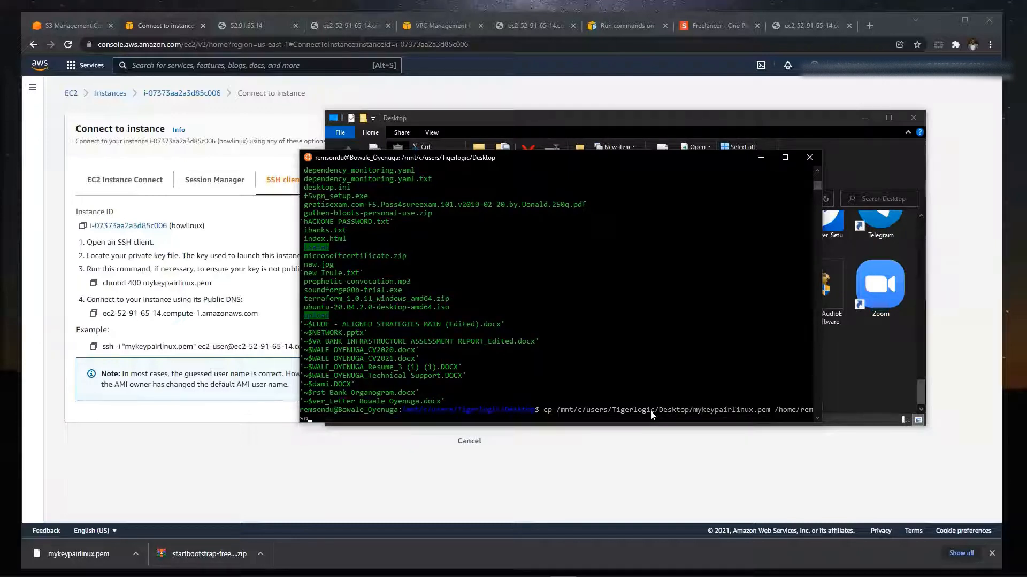
{"action": "type", "text": "ndu"}
{"action": "key", "text": "Return"}
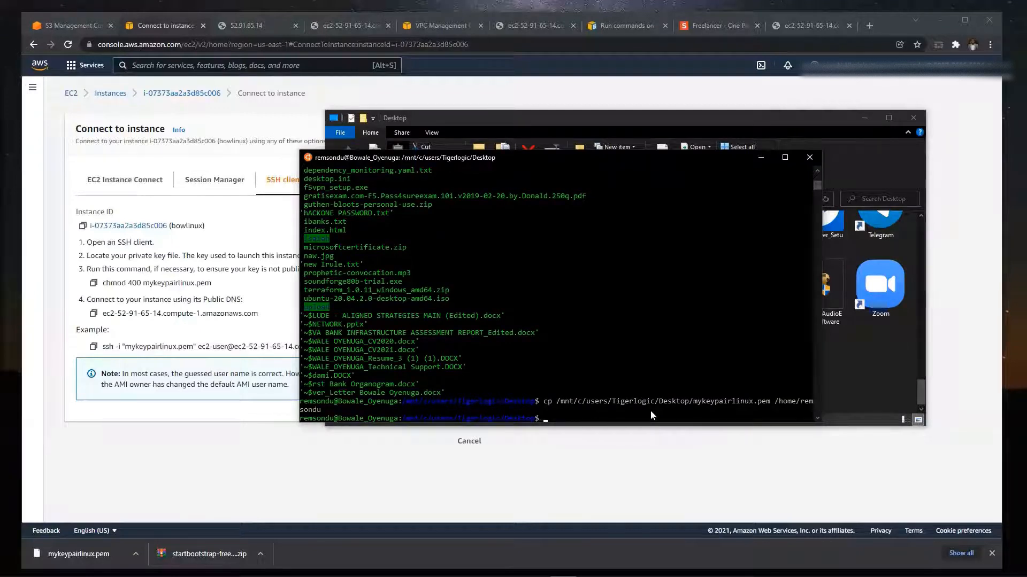
- Return to the home directory in the terminal and list its files
{"action": "type", "text": "cd"}
{"action": "key", "text": "Return"}
{"action": "type", "text": "ls"}
{"action": "key", "text": "Return"}
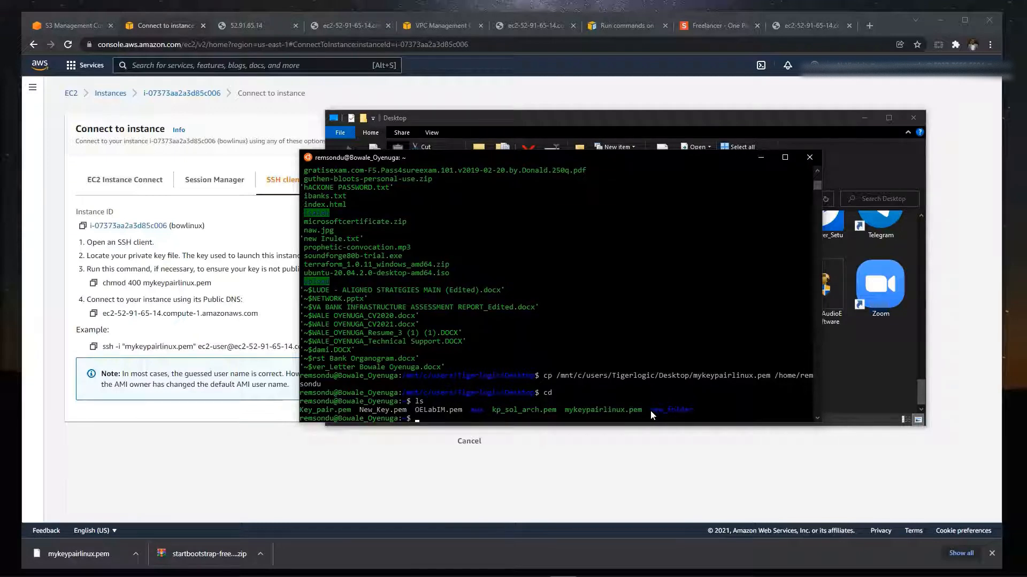
- Move up one level to /home and list its contents
{"action": "type", "text": "cd.."}
{"action": "key", "text": "Return"}
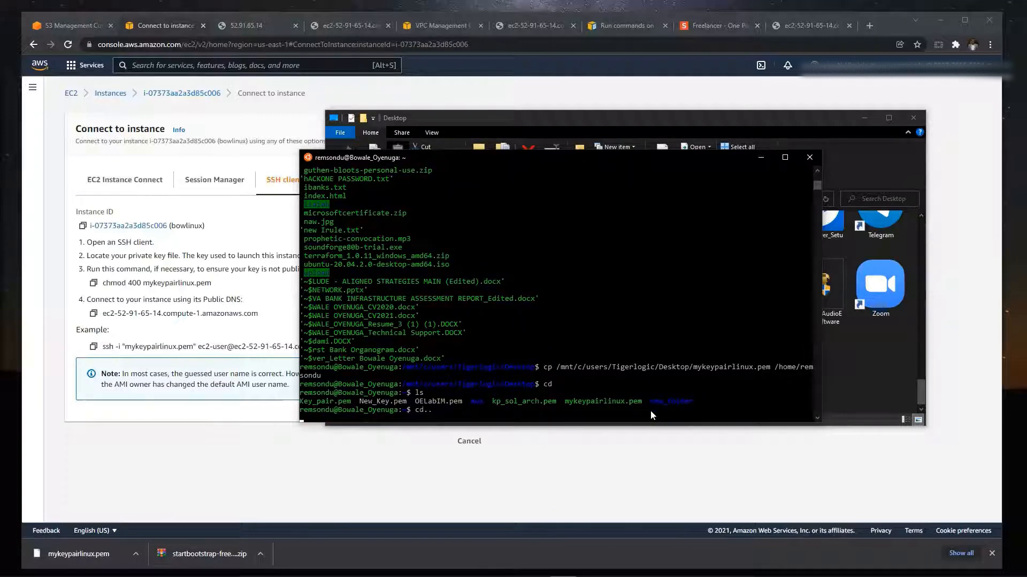
{"action": "key", "text": "ctrl+c"}
{"action": "type", "text": "cd .."}
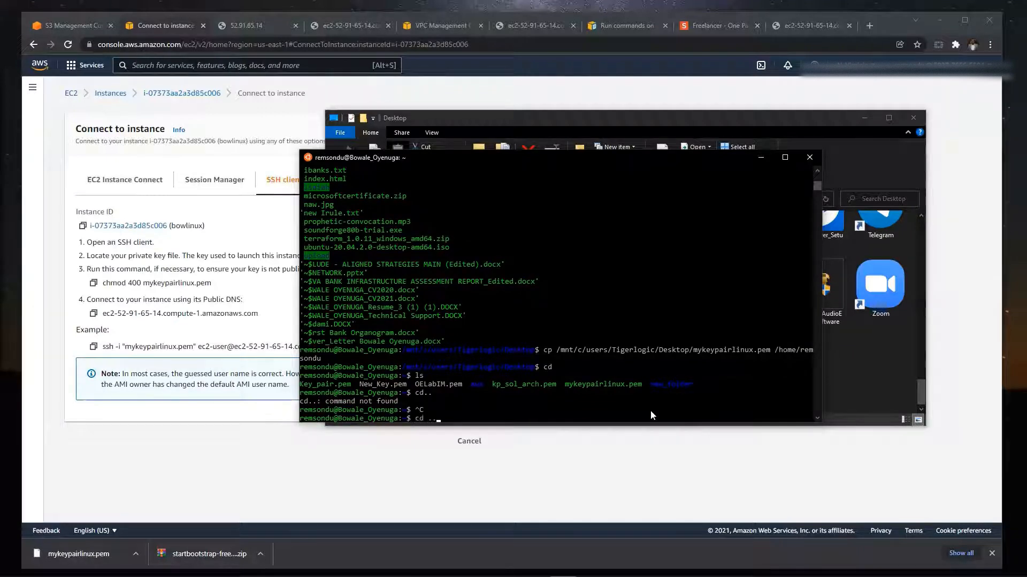
{"action": "key", "text": "Return"}
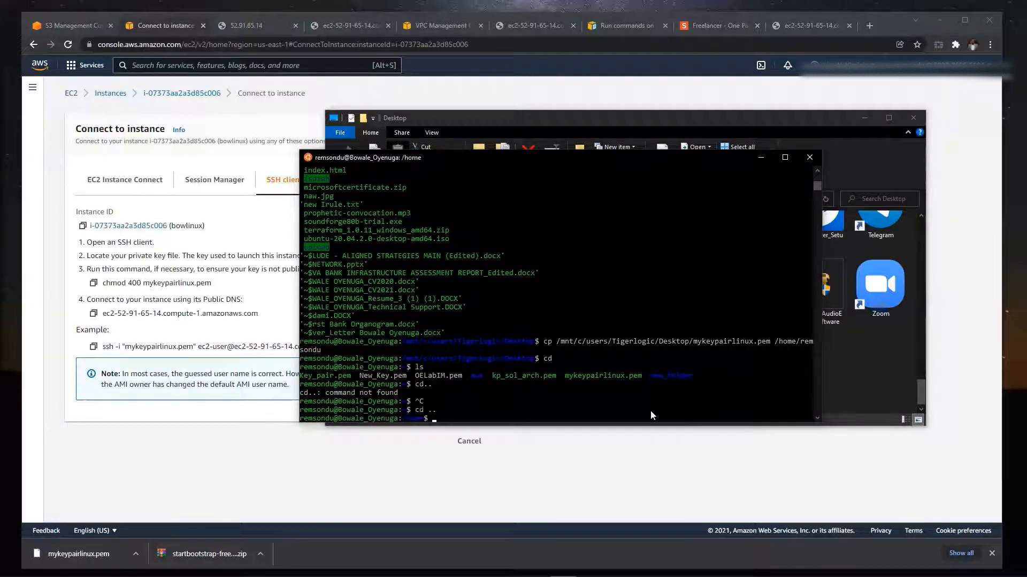
{"action": "type", "text": "ls"}
{"action": "key", "text": "Return"}
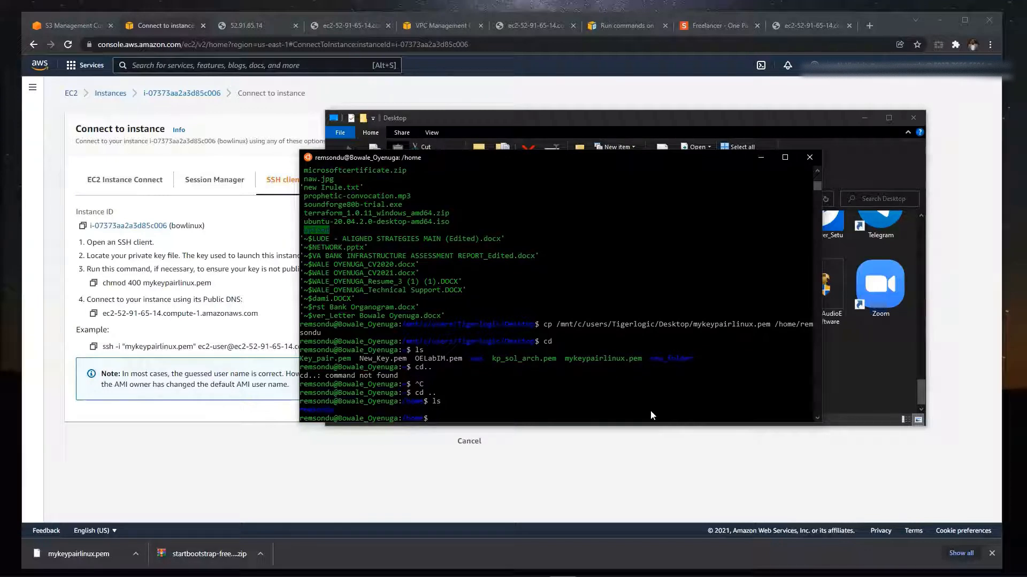
- Go back into the user's home folder from /home and list its files
{"action": "type", "text": "cd remsondu"}
{"action": "key", "text": "Return"}
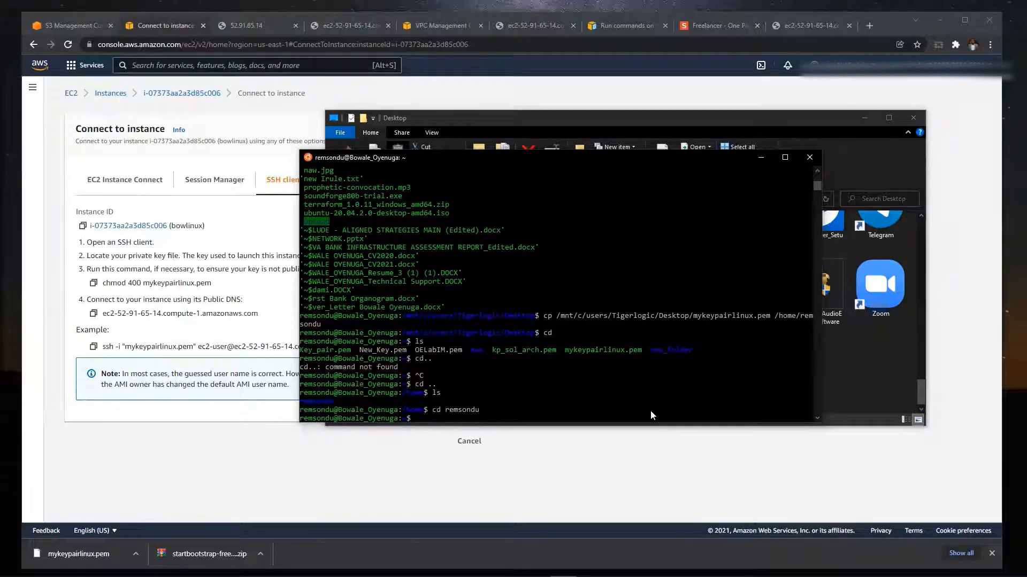
{"action": "type", "text": "ls"}
{"action": "key", "text": "Return"}
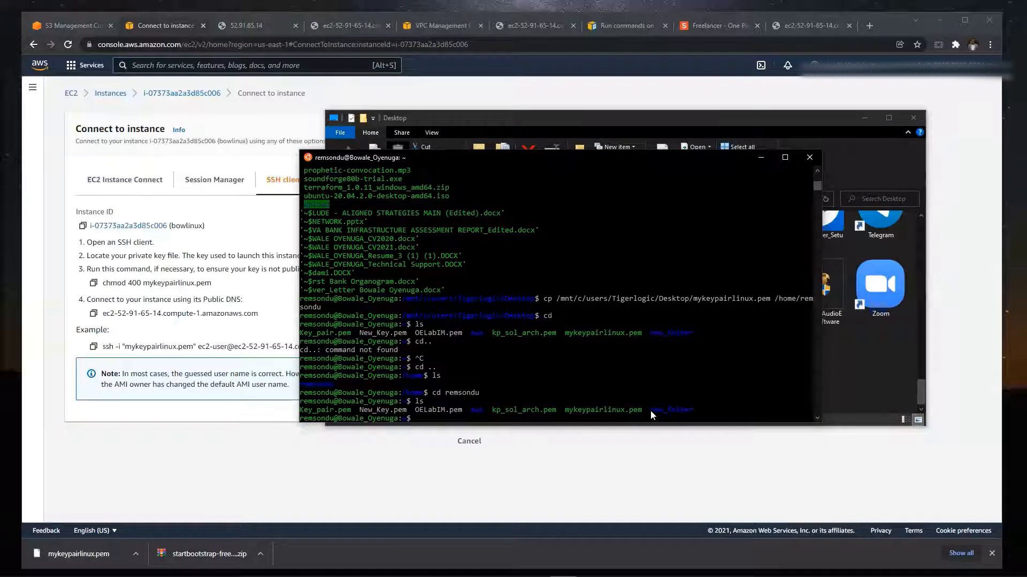
- Copy the chmod 400 mykeypairlinux.pem command from the SSH client instructions and return to the Ubuntu terminal
{"action": "left_click_drag", "start_coordinate": [566, 409], "coordinate": [641, 420]}
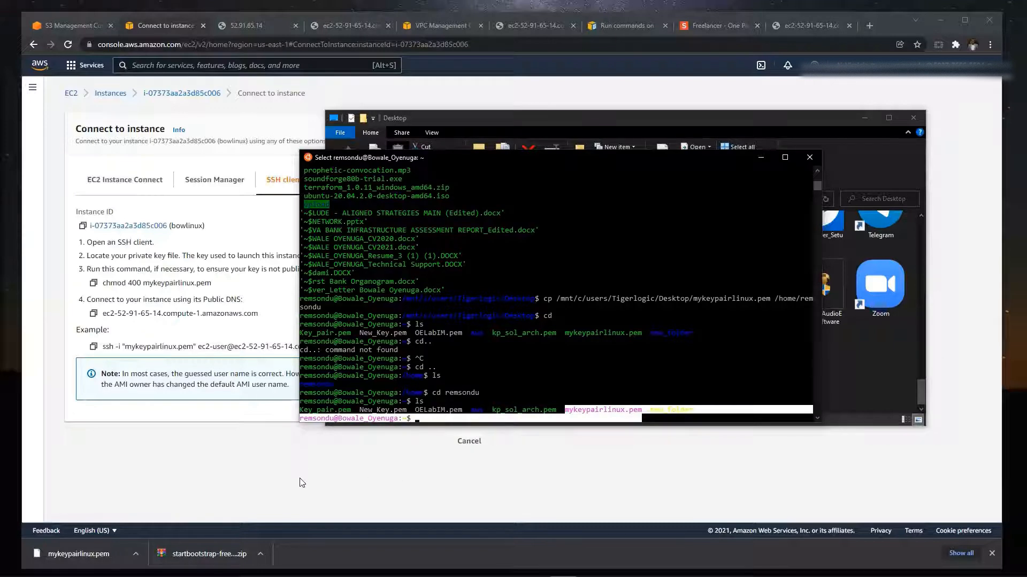
{"action": "left_click", "coordinate": [215, 343]}
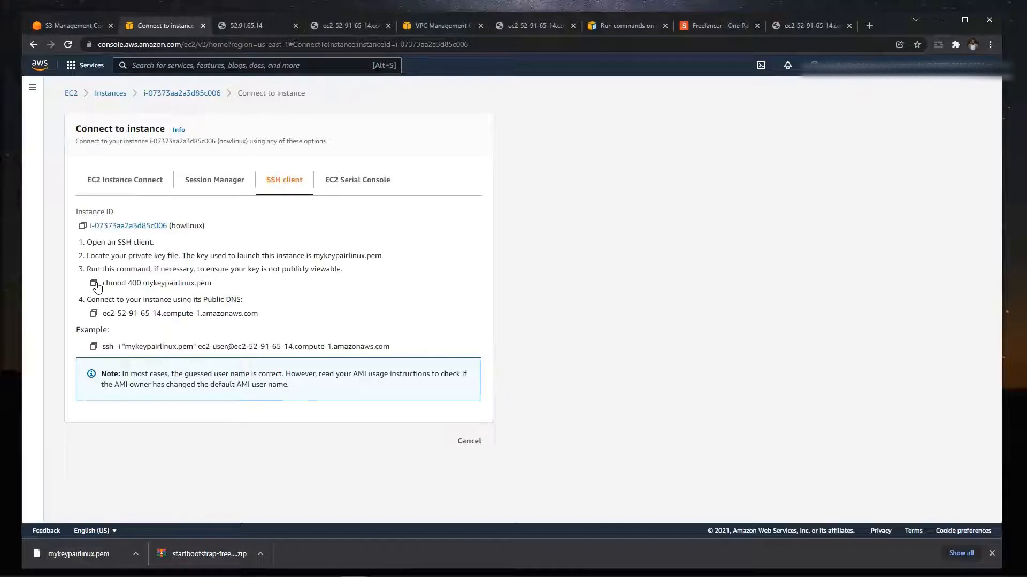
{"action": "left_click", "coordinate": [96, 287]}
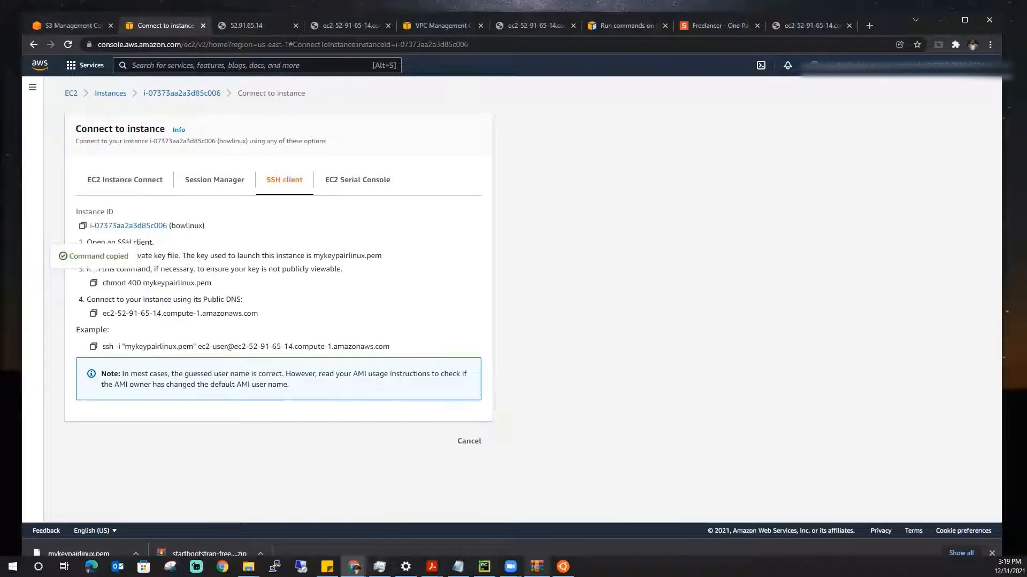
{"action": "left_click", "coordinate": [563, 567]}
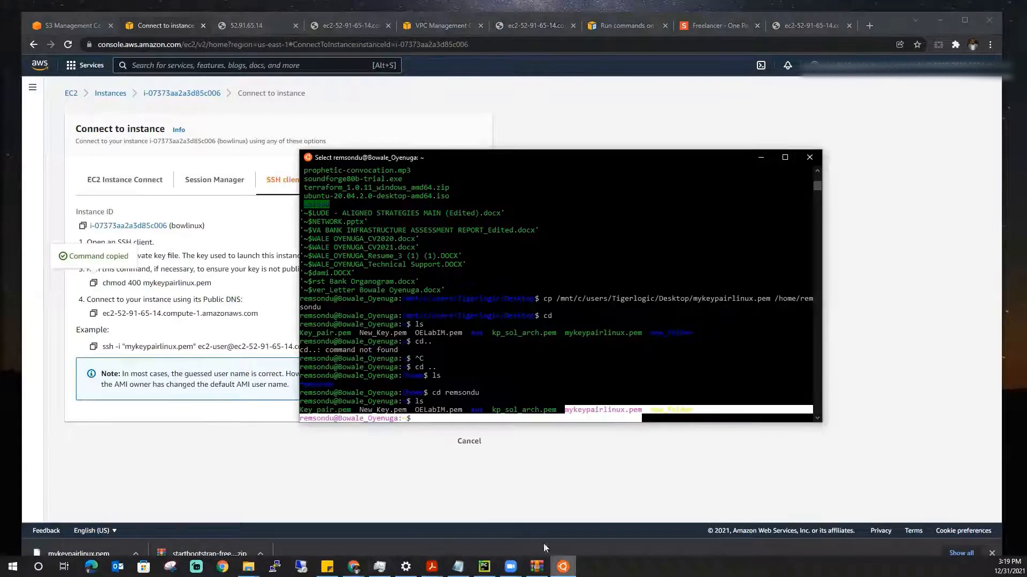
{"action": "left_click", "coordinate": [559, 418]}
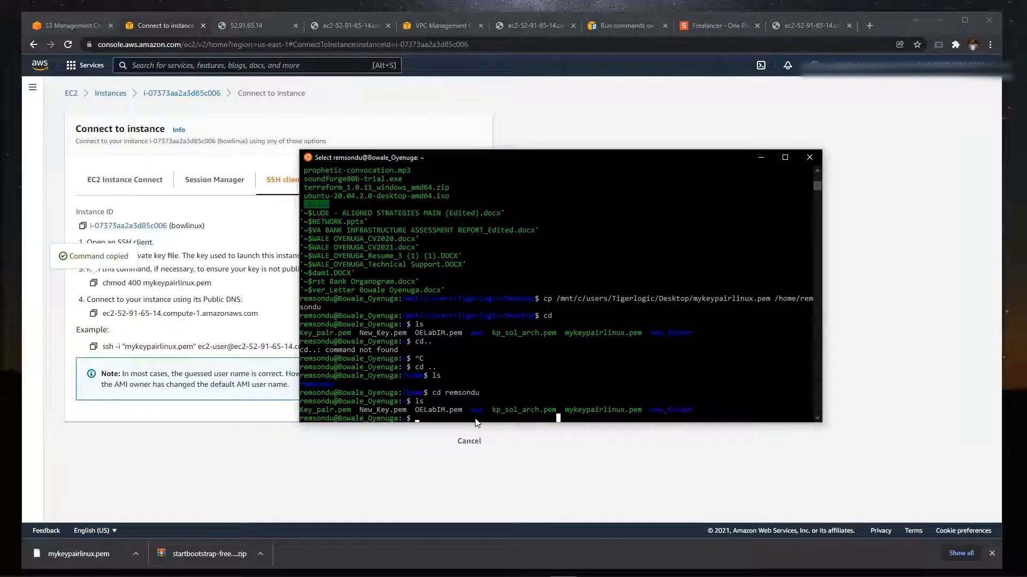
{"action": "key", "text": "Escape"}
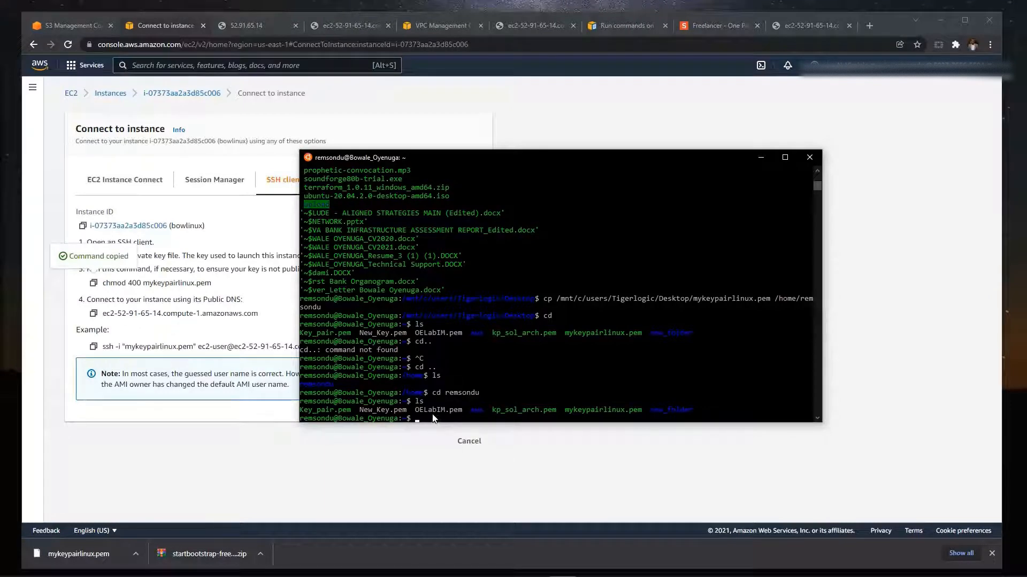
- Restrict the key file by running chmod 400 mykeypairlinux.pem and list the folder's files
{"action": "type", "text": "c"}
{"action": "scroll", "coordinate": [434, 421], "scroll_direction": "down", "scroll_amount": 1}
{"action": "type", "text": "hmo"}
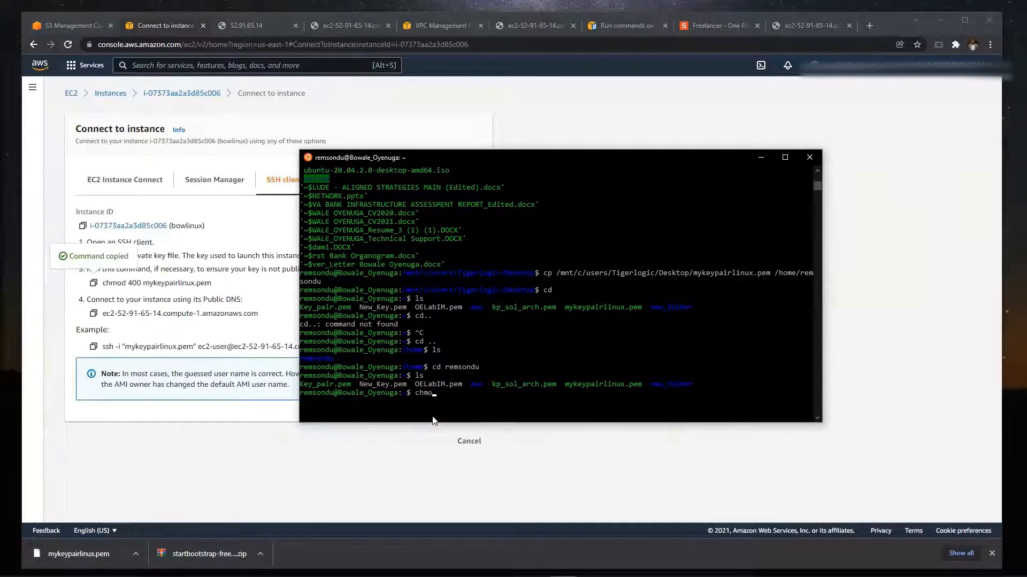
{"action": "type", "text": "d 400 mykey"}
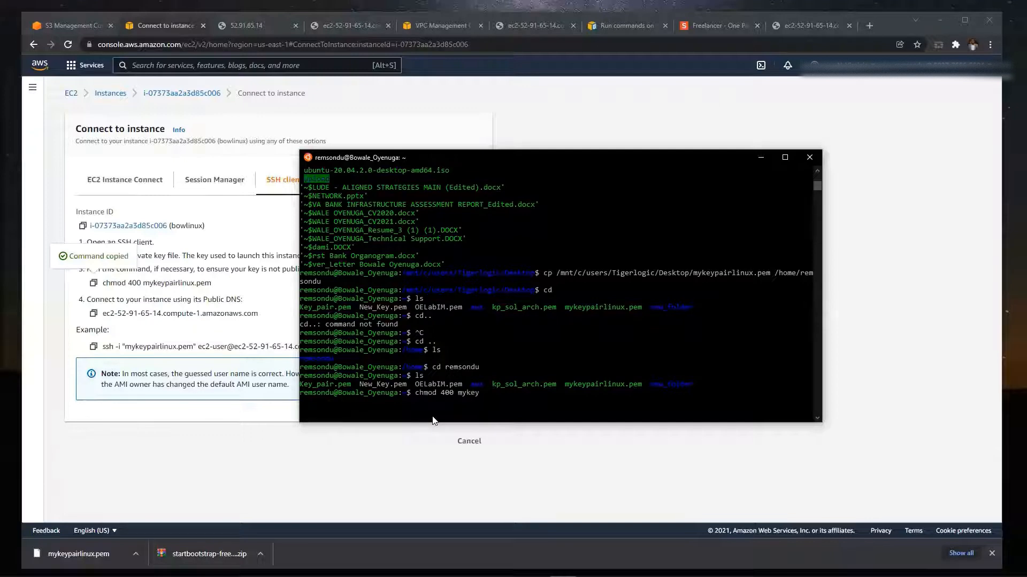
{"action": "type", "text": "pairlinux.pem"}
{"action": "key", "text": "Return"}
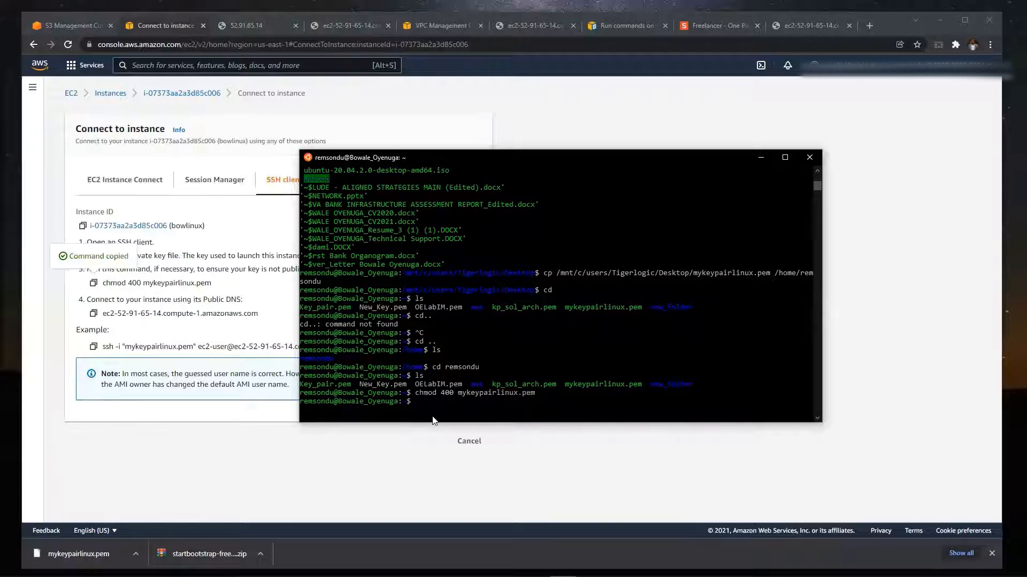
{"action": "type", "text": "ls"}
{"action": "key", "text": "Return"}
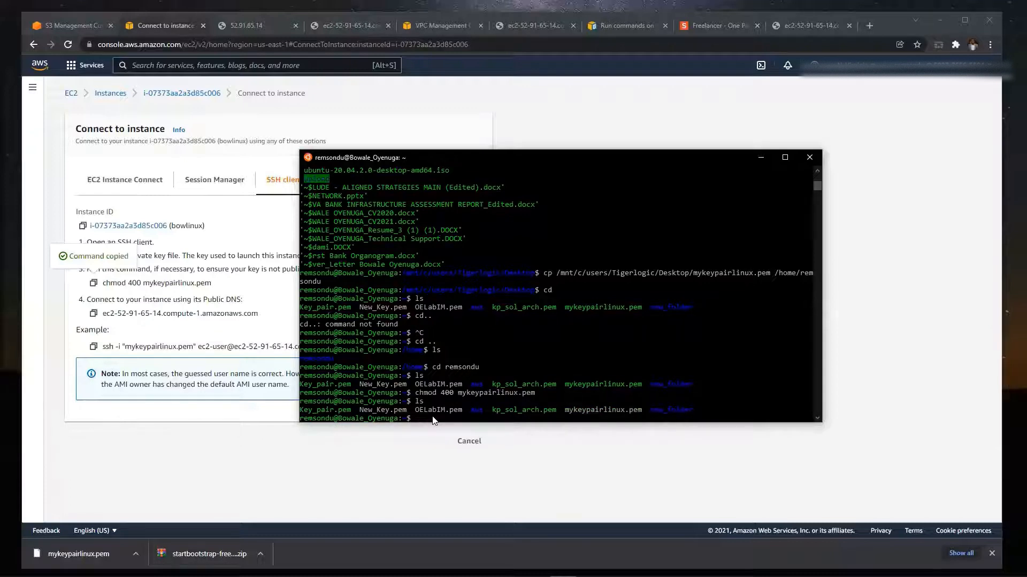
- Copy the example ssh -i "mykeypairlinux.pem" command from the SSH client instructions and return to the Ubuntu terminal
{"action": "left_click", "coordinate": [141, 336]}
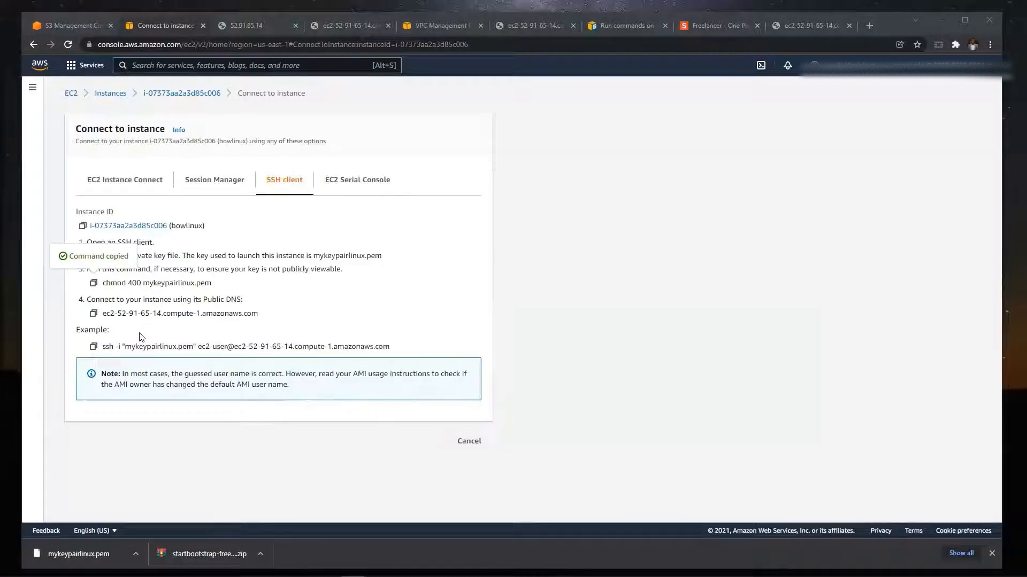
{"action": "left_click_drag", "start_coordinate": [101, 346], "coordinate": [363, 349]}
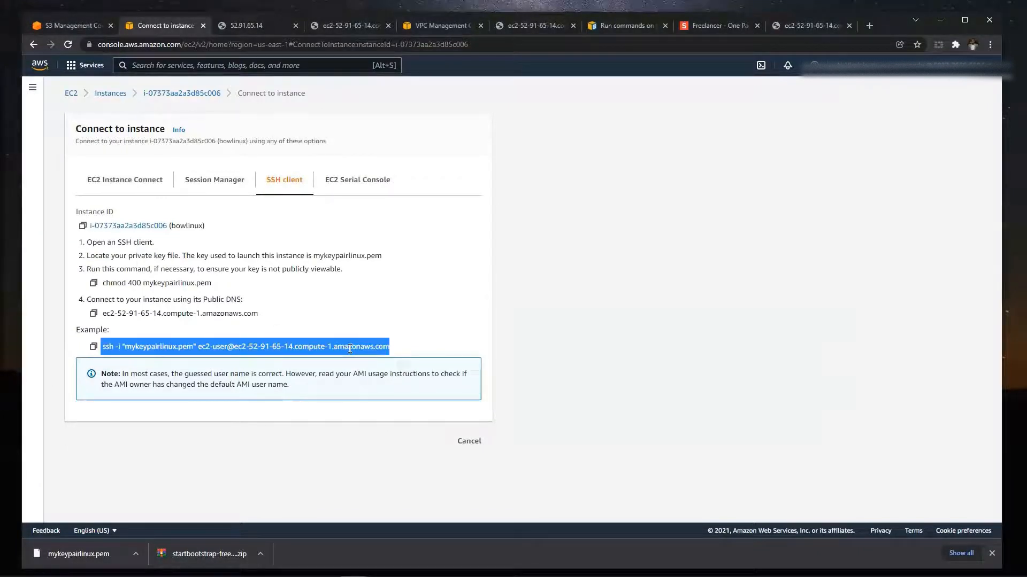
{"action": "right_click", "coordinate": [349, 348]}
{"action": "left_click", "coordinate": [368, 359]}
{"action": "mouse_move", "coordinate": [357, 554]}
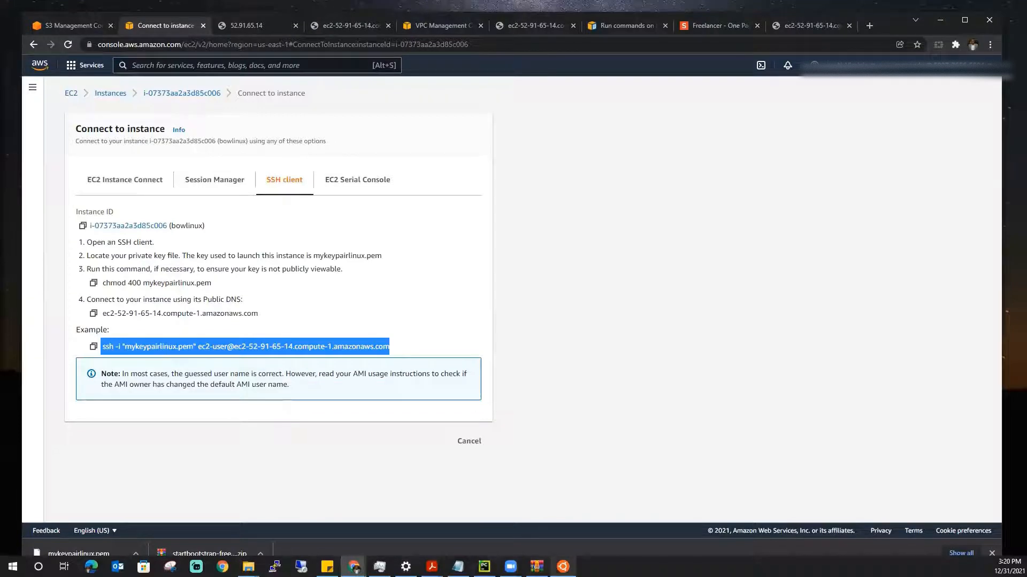
{"action": "left_click", "coordinate": [556, 568]}
- Connect to the instance with the copied ssh command, accepting the host key with yes, and clear the terminal
{"action": "right_click", "coordinate": [446, 422]}
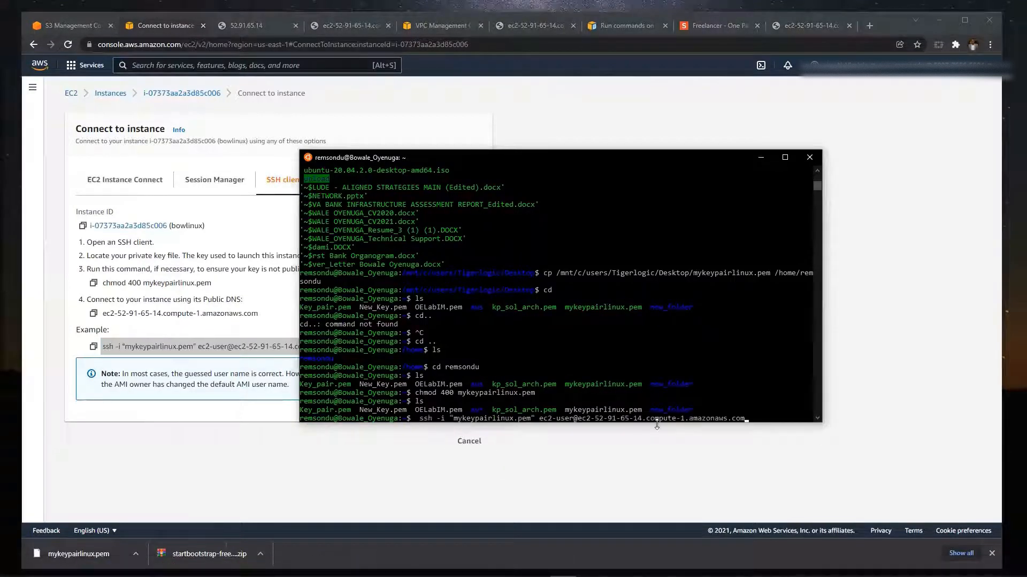
{"action": "key", "text": "Return"}
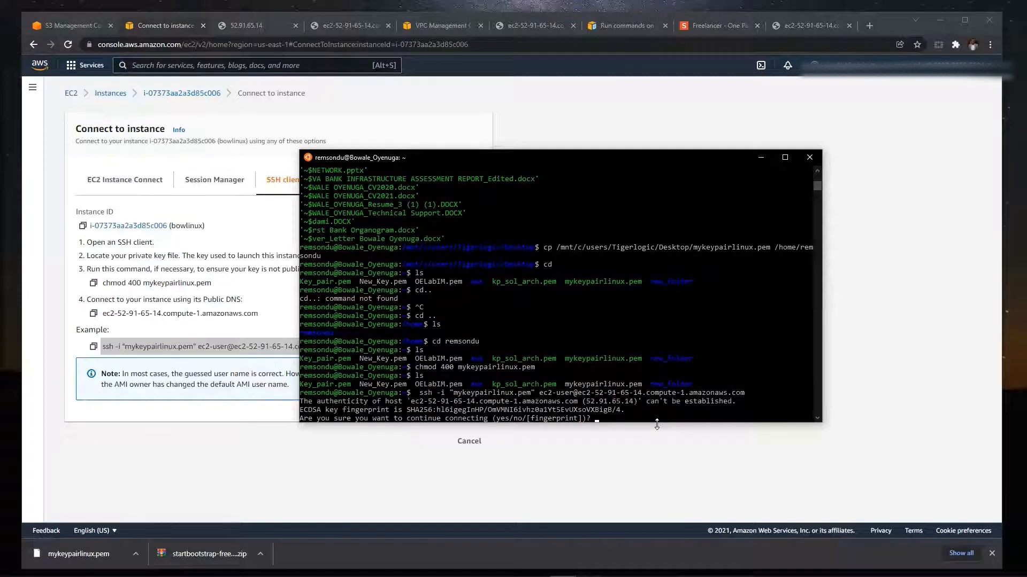
{"action": "type", "text": "y"}
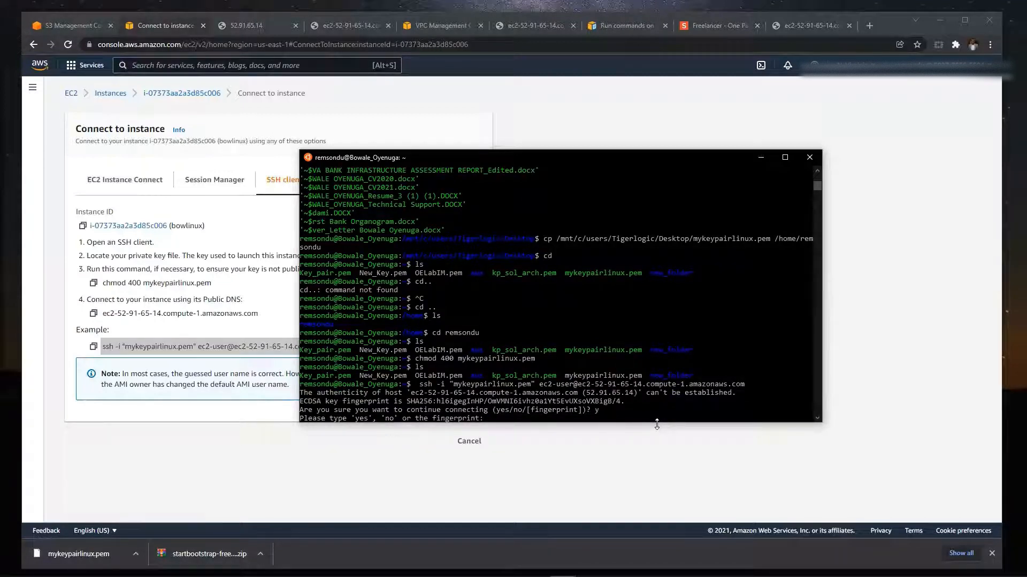
{"action": "type", "text": "yes"}
{"action": "key", "text": "Return"}
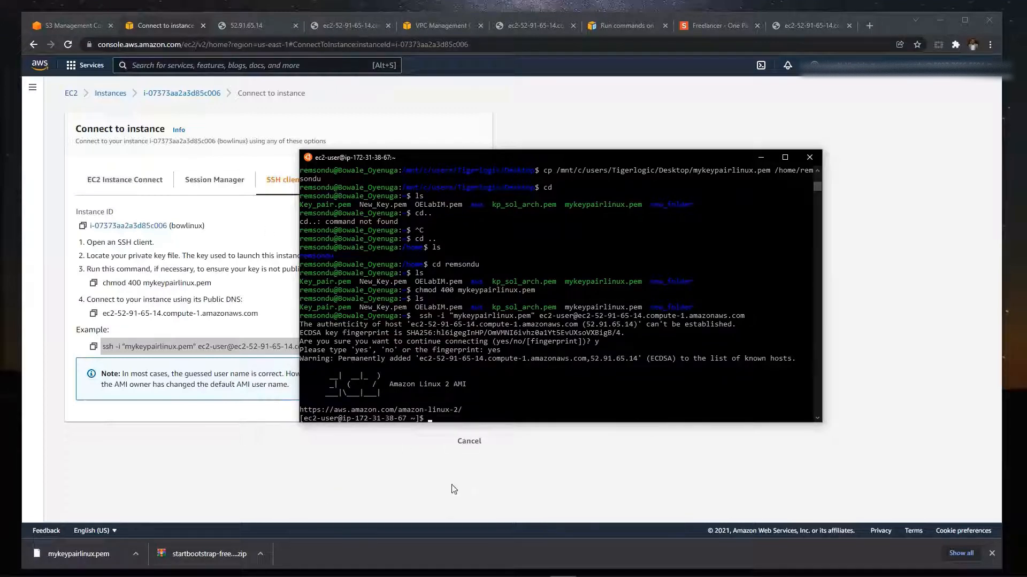
{"action": "key", "text": "ctrl+l"}
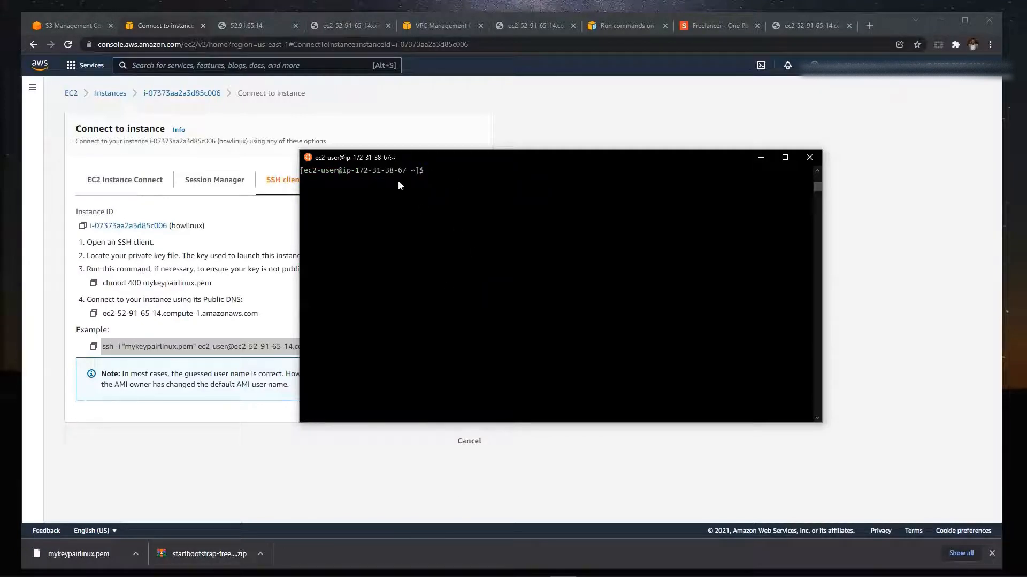
- In the browser, reload the EC2 connection page and the website at the instance's public DNS address
{"action": "left_click", "coordinate": [577, 95]}
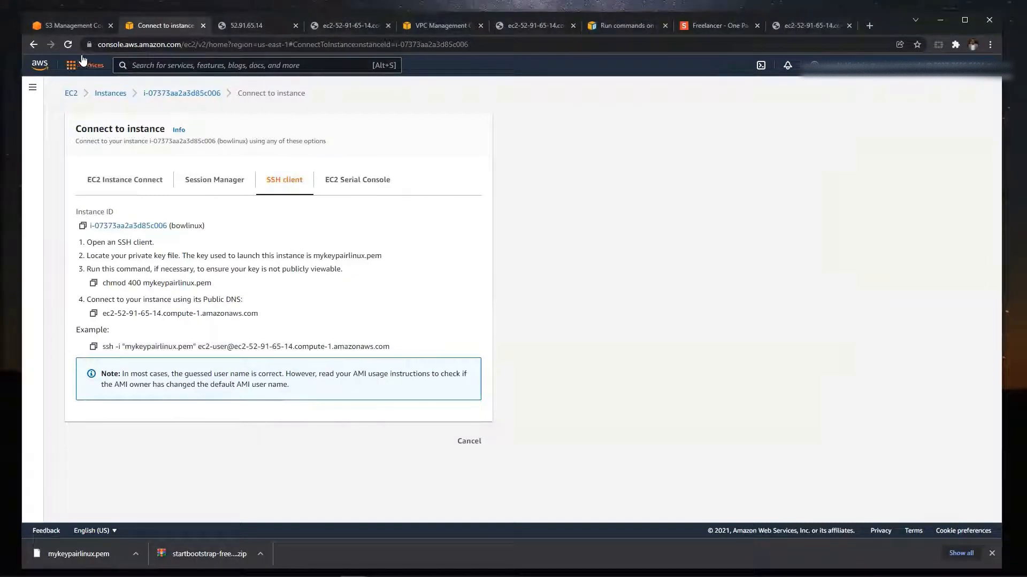
{"action": "left_click", "coordinate": [68, 45]}
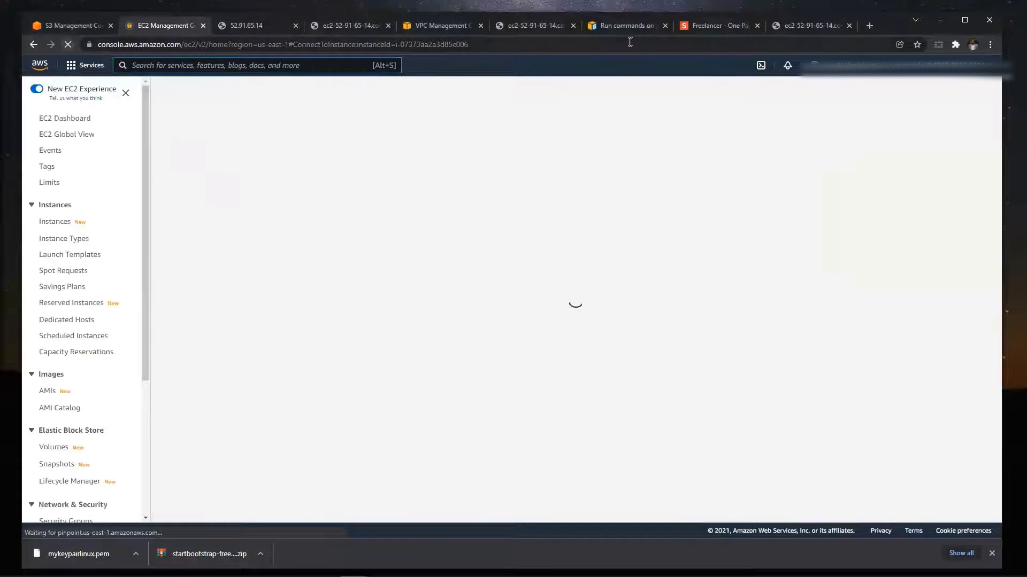
{"action": "left_click", "coordinate": [772, 25]}
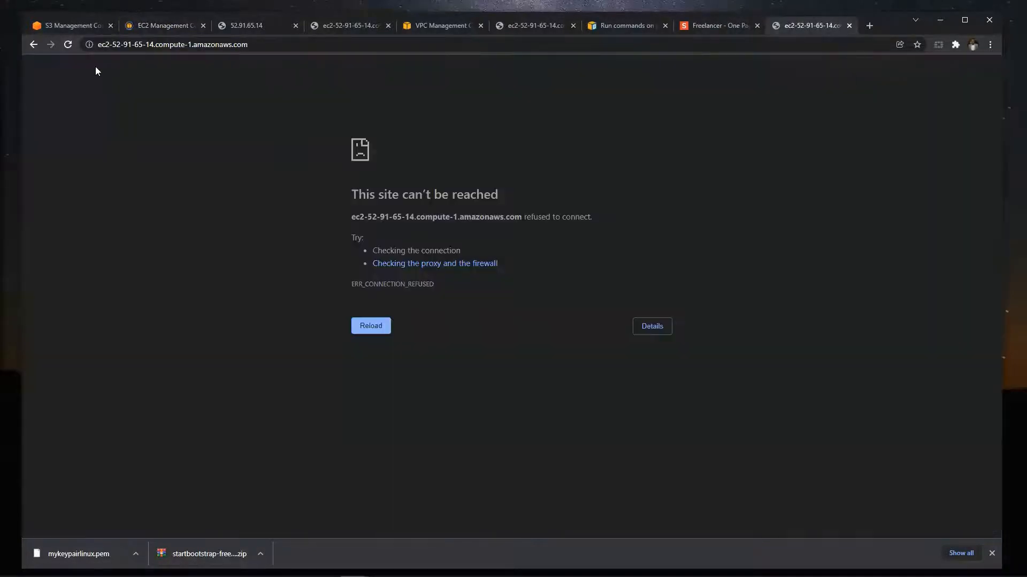
{"action": "left_click", "coordinate": [68, 45]}
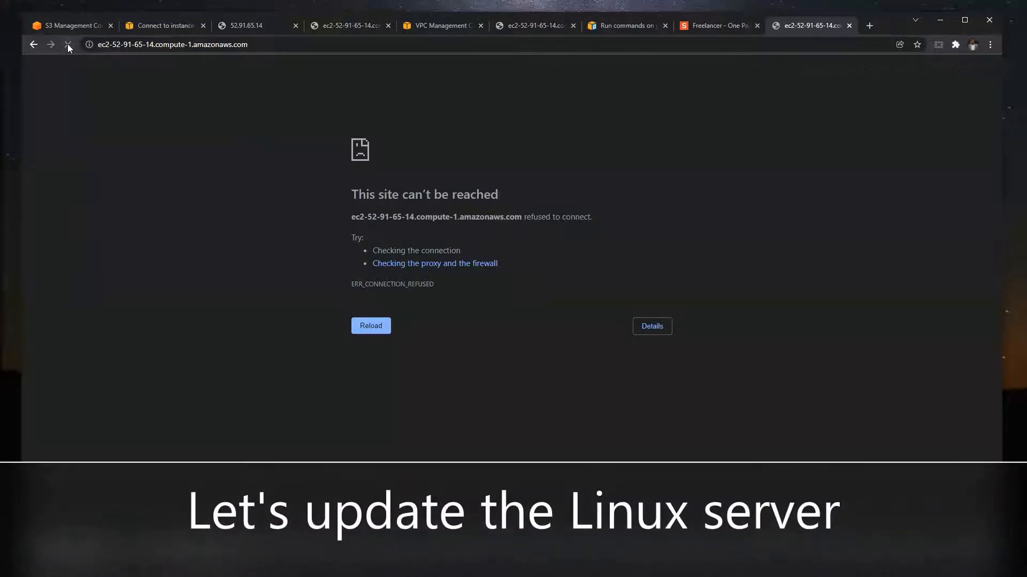
- Return to the terminal and update the server's packages by running sudo yum update -y
{"action": "key", "text": "alt+Tab"}
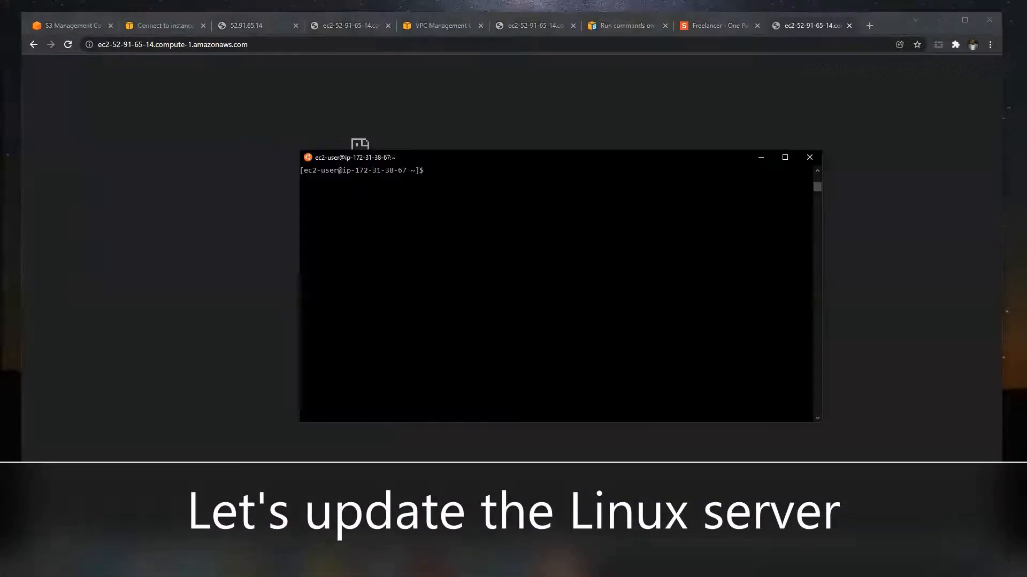
{"action": "left_click", "coordinate": [448, 240]}
{"action": "left_click", "coordinate": [451, 183]}
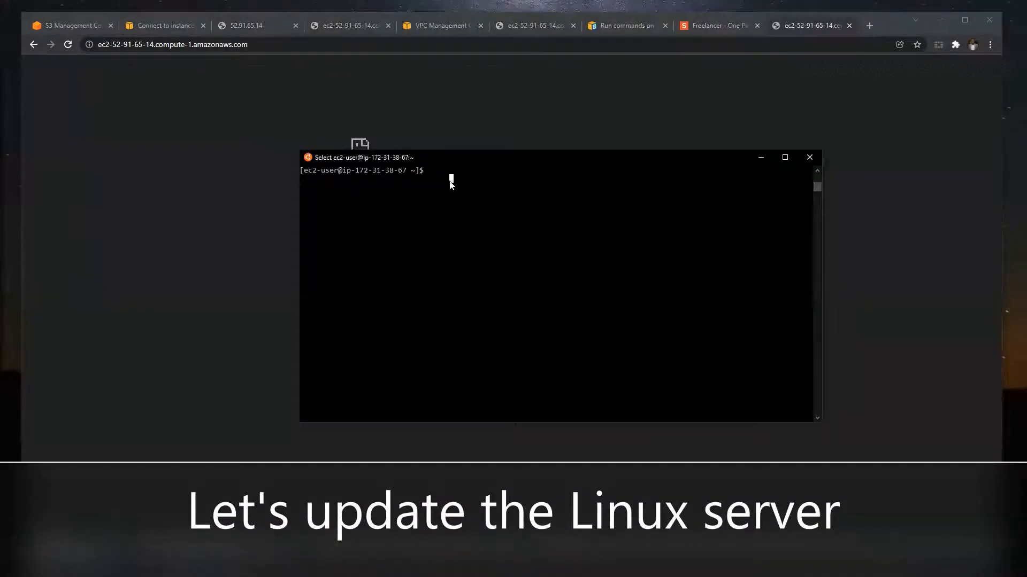
{"action": "key", "text": "Escape"}
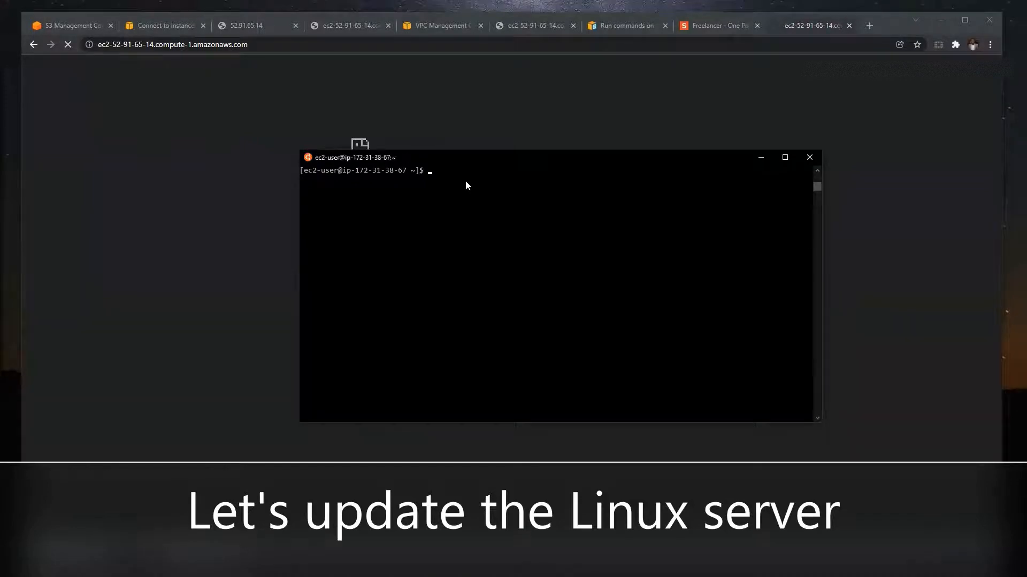
{"action": "type", "text": "sudo -y"}
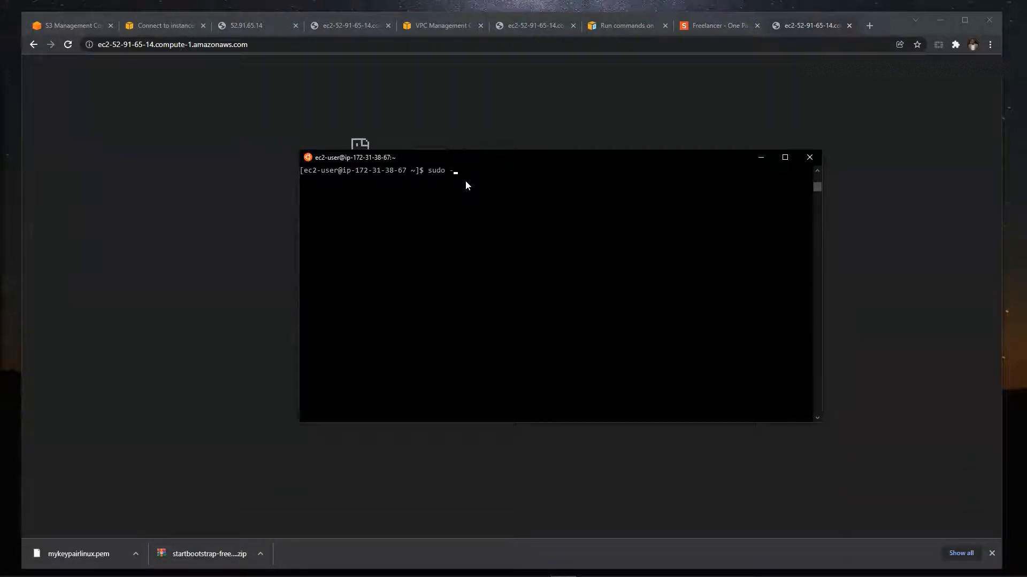
{"action": "key", "text": "BackSpace"}
{"action": "mouse_move", "coordinate": [354, 568]}
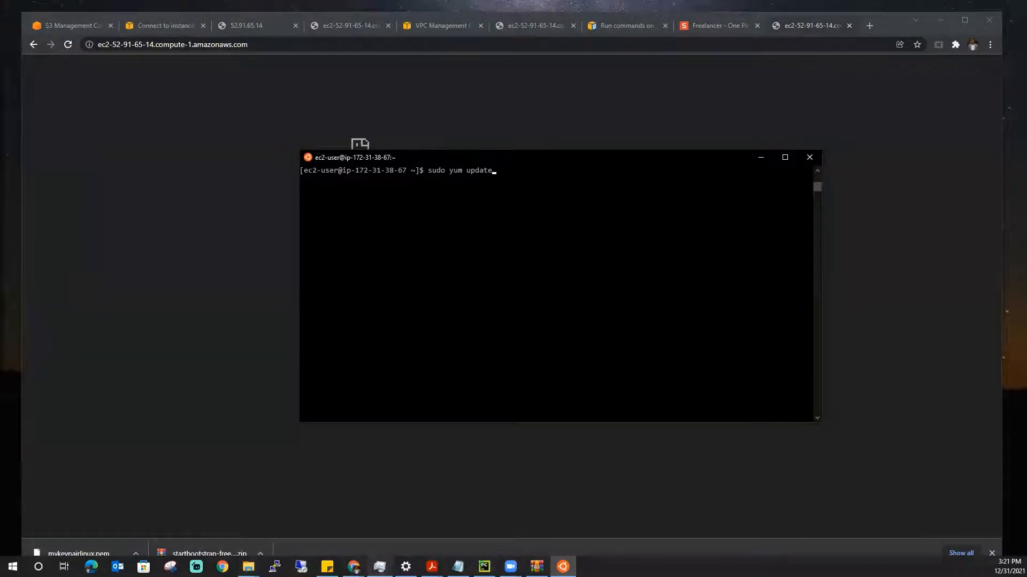
{"action": "left_click", "coordinate": [458, 567]}
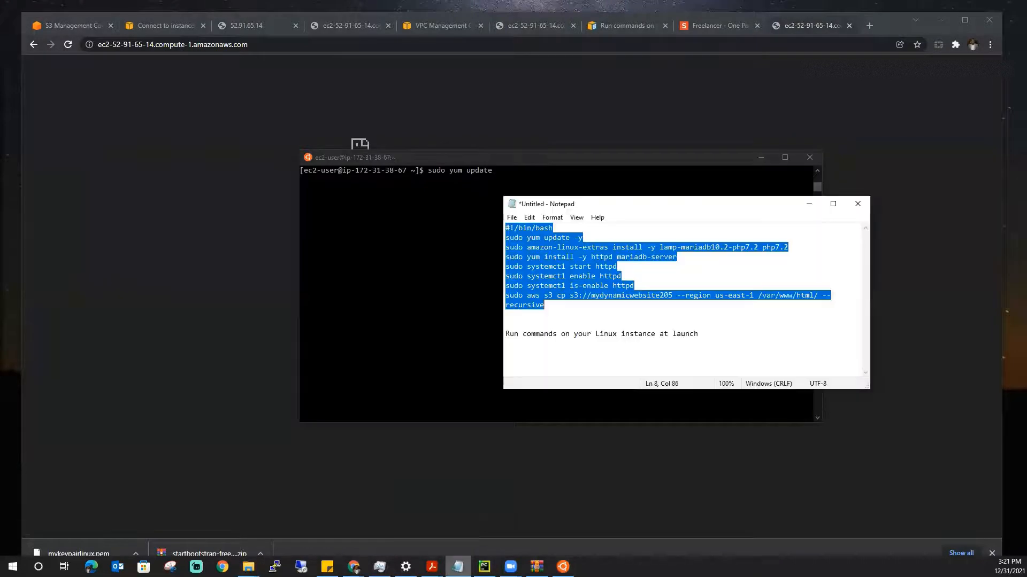
{"action": "left_click", "coordinate": [476, 245]}
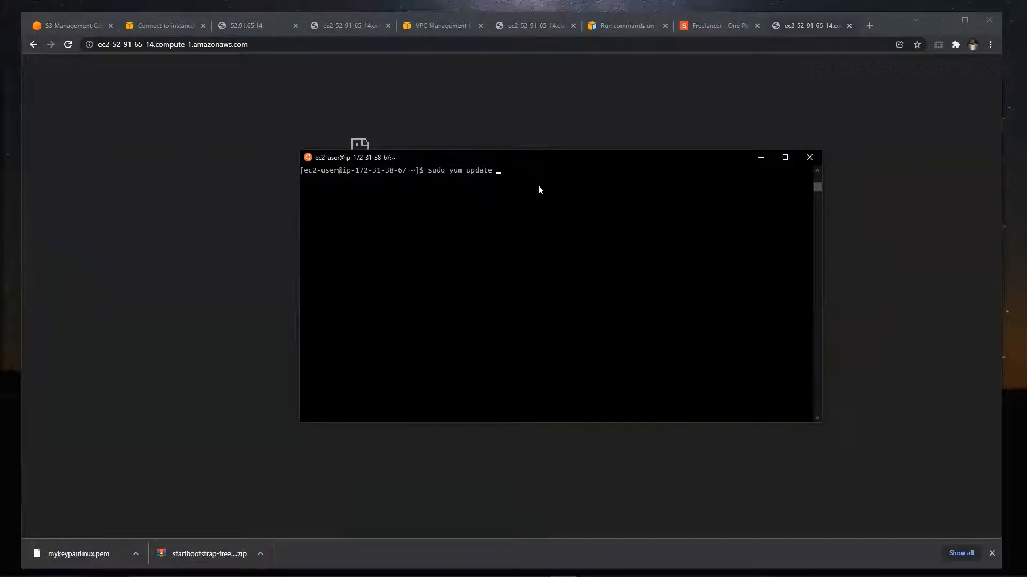
{"action": "type", "text": "-y"}
{"action": "key", "text": "Return"}
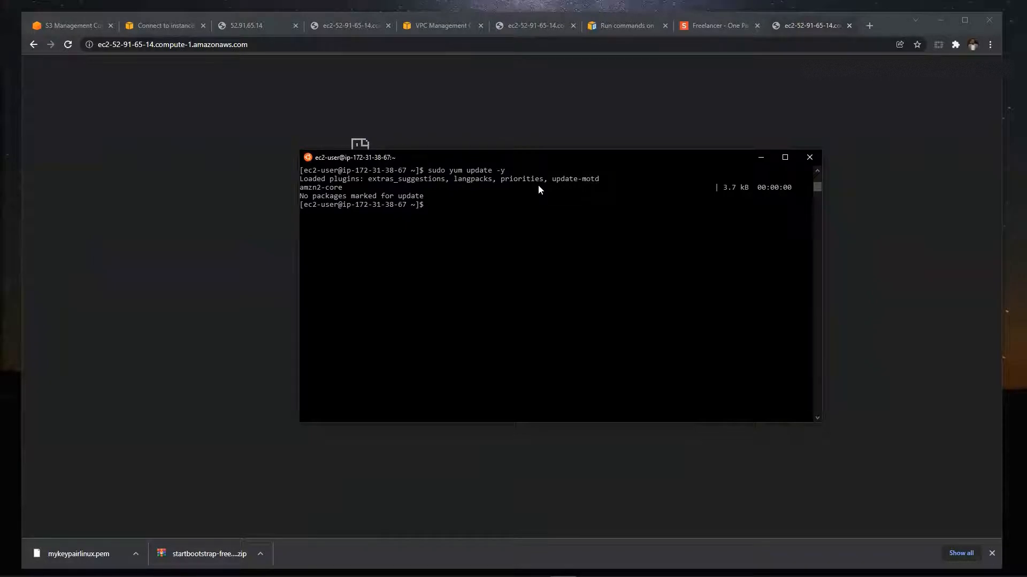
- Run the Notepad script's command sudo amazon-linux-extras install -y lamp-mariadb10.2-php7.2 php7.2 in the terminal and review the listed extras
{"action": "left_click_drag", "start_coordinate": [505, 247], "coordinate": [800, 249]}
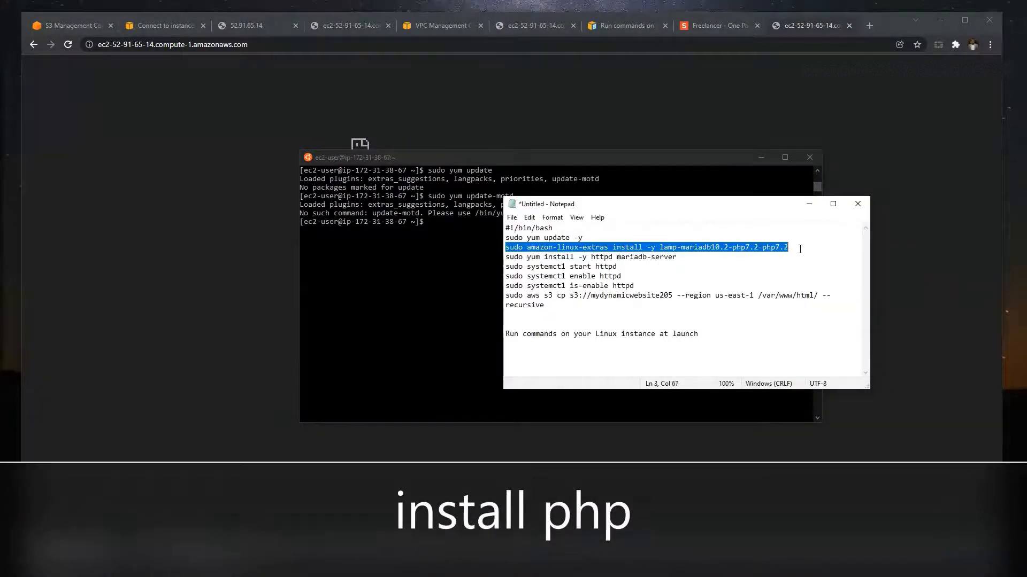
{"action": "right_click", "coordinate": [782, 249]}
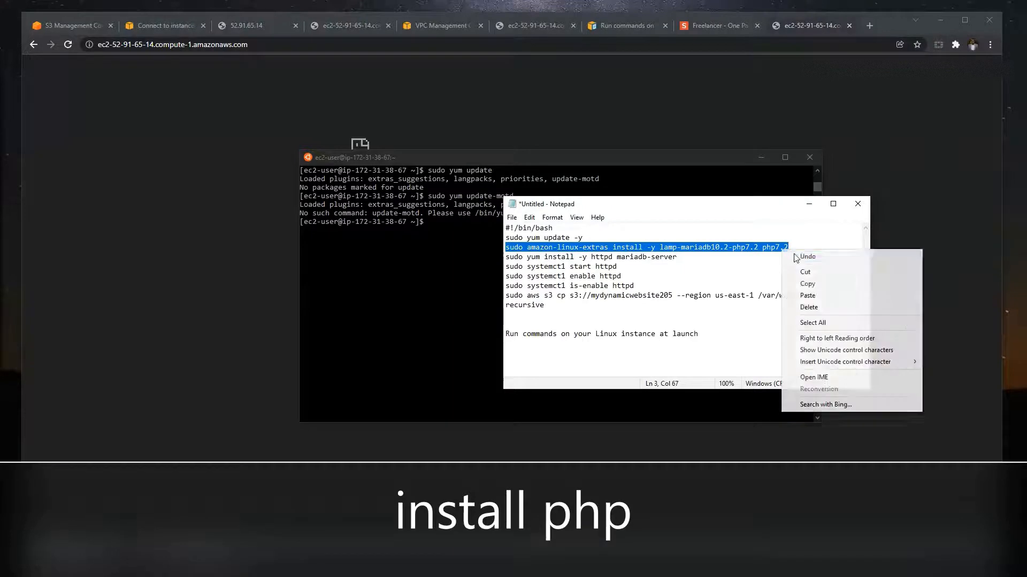
{"action": "left_click", "coordinate": [804, 285]}
{"action": "left_click", "coordinate": [438, 225]}
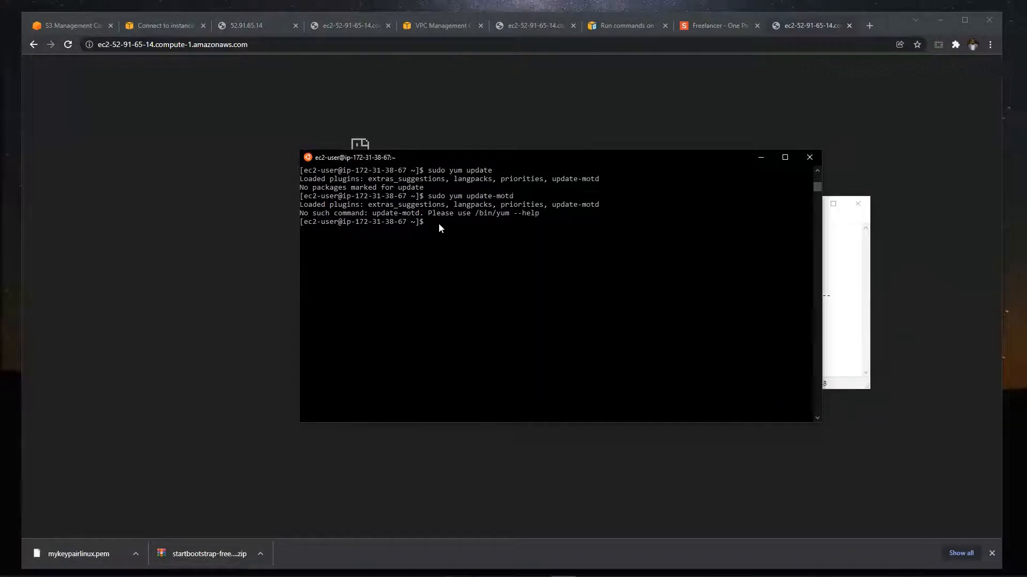
{"action": "right_click", "coordinate": [438, 223]}
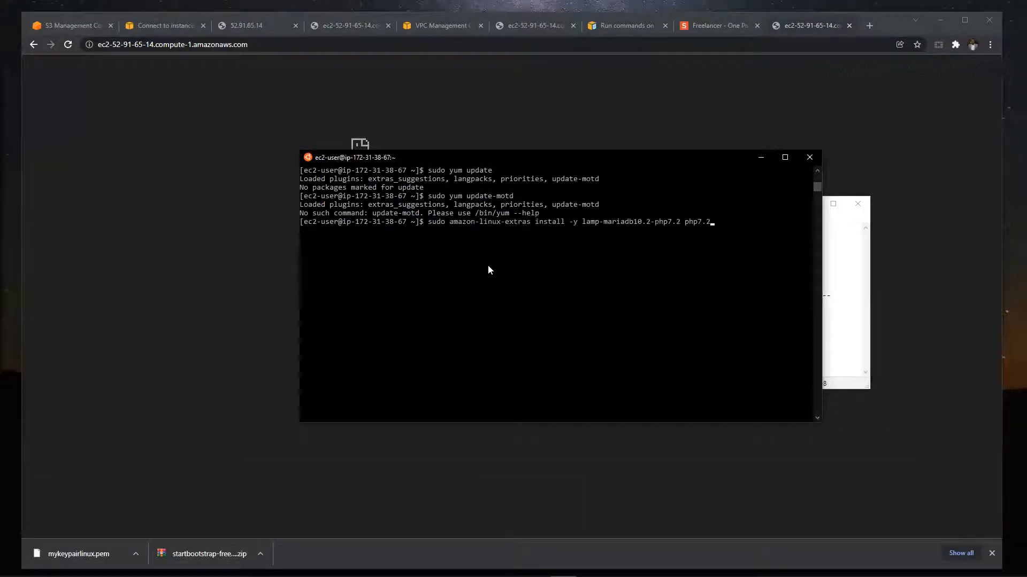
{"action": "key", "text": "Return"}
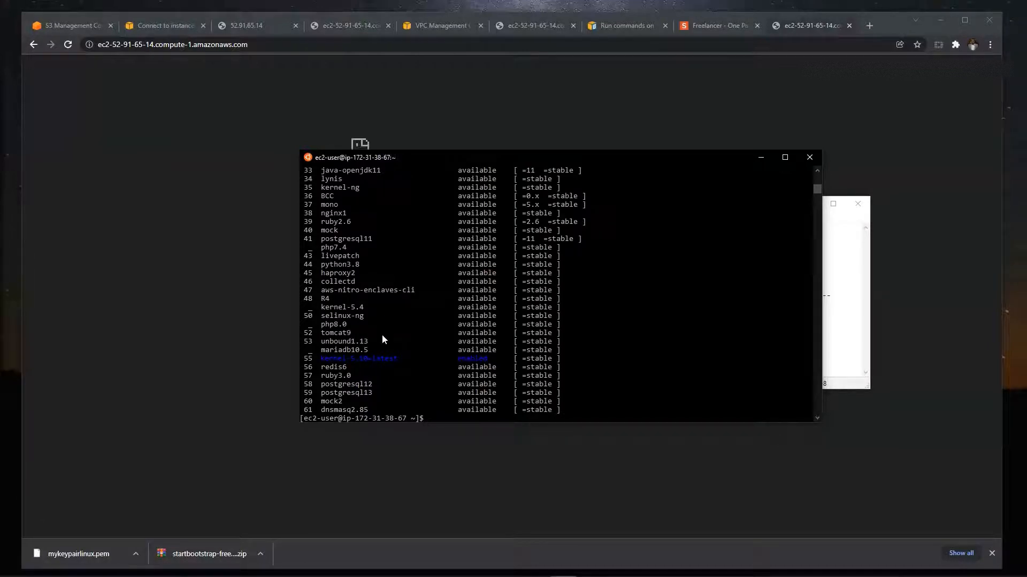
{"action": "scroll", "coordinate": [383, 339], "scroll_direction": "up", "scroll_amount": 4}
{"action": "scroll", "coordinate": [382, 339], "scroll_direction": "up", "scroll_amount": 1}
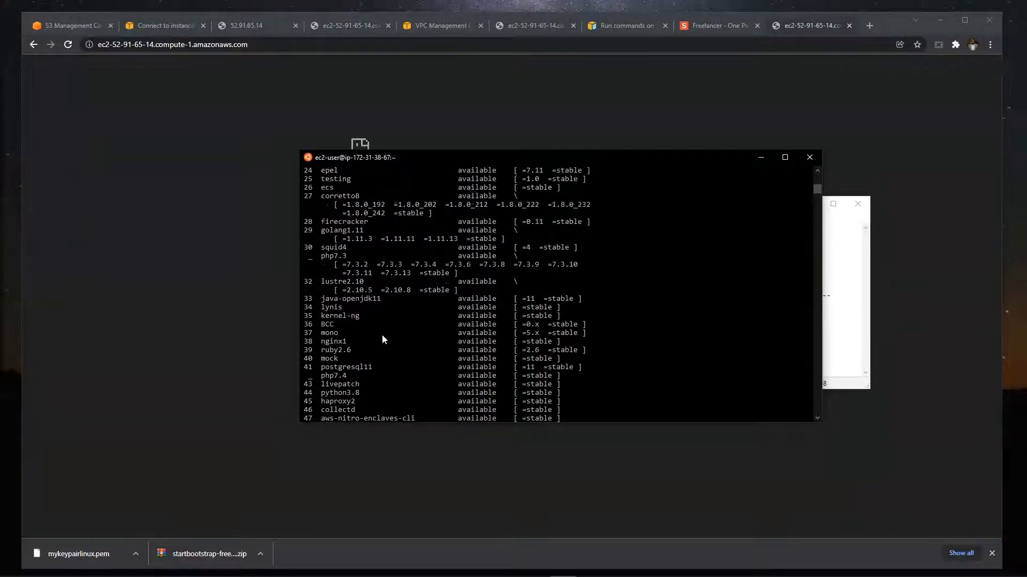
{"action": "scroll", "coordinate": [383, 337], "scroll_direction": "up", "scroll_amount": 8}
{"action": "scroll", "coordinate": [382, 338], "scroll_direction": "up", "scroll_amount": 1}
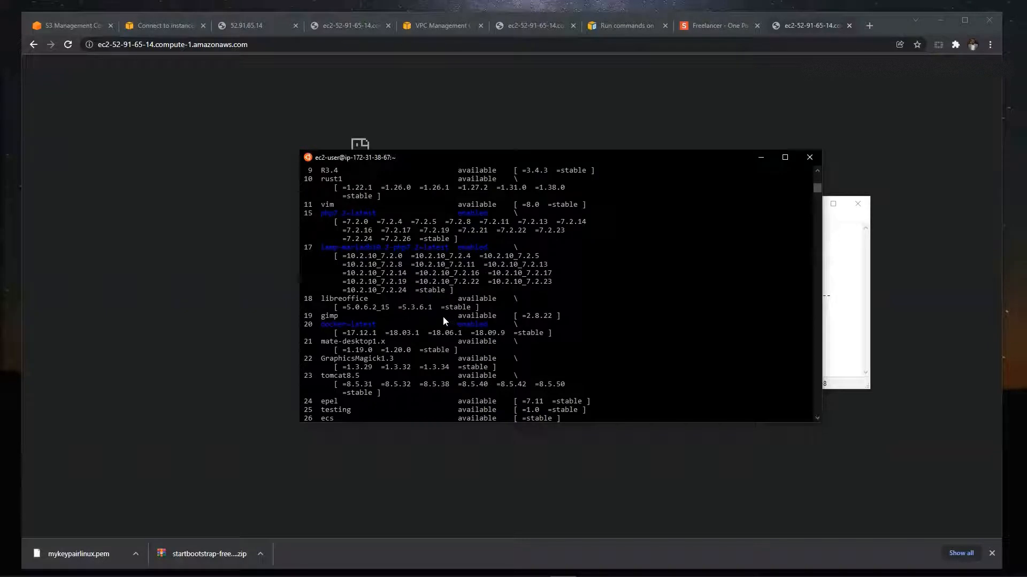
{"action": "scroll", "coordinate": [436, 357], "scroll_direction": "down", "scroll_amount": 6}
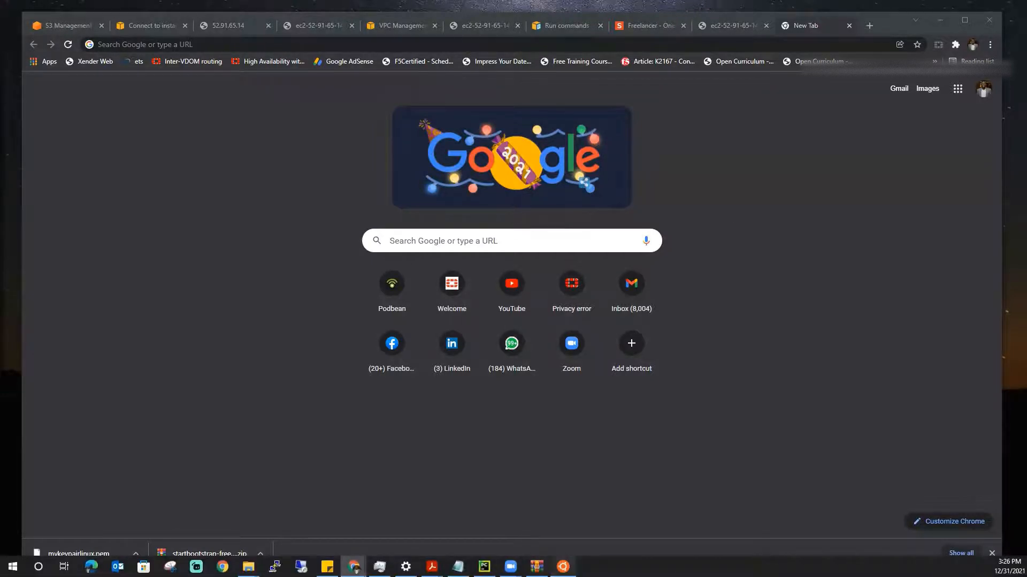
- Return to the terminal and install the Apache package by running sudo yum install -y httpd.x86_64
{"action": "left_click", "coordinate": [563, 567]}
{"action": "left_click_drag", "start_coordinate": [466, 329], "coordinate": [563, 183]}
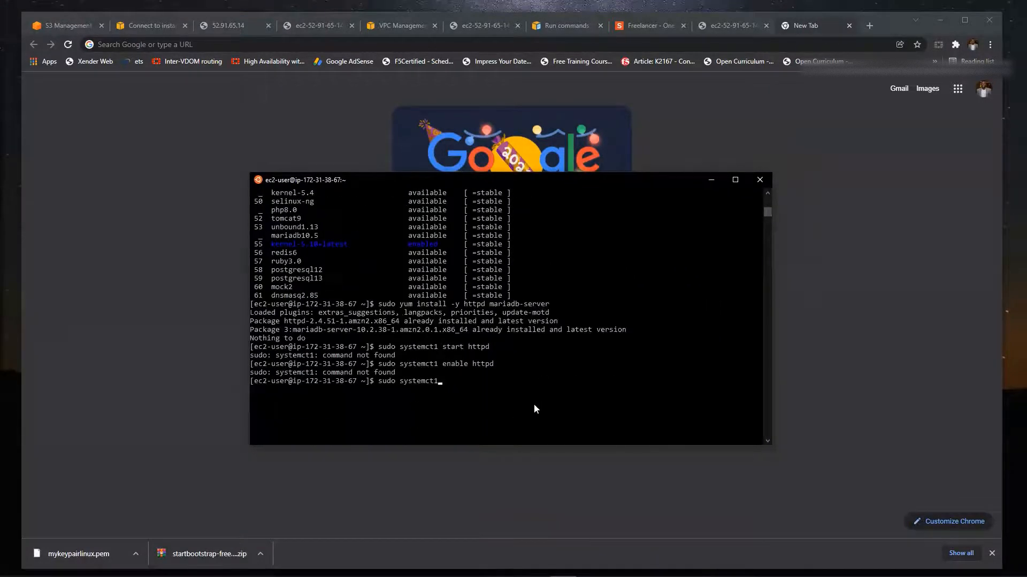
{"action": "key", "text": "BackSpace"}
{"action": "key", "text": "BackSpace"}
{"action": "key", "text": "BackSpace"}
{"action": "key", "text": "BackSpace"}
{"action": "key", "text": "BackSpace"}
{"action": "key", "text": "BackSpace"}
{"action": "key", "text": "BackSpace"}
{"action": "key", "text": "BackSpace"}
{"action": "type", "text": "yum install -y httpd."}
{"action": "type", "text": "x86"}
{"action": "key", "text": "Return"}
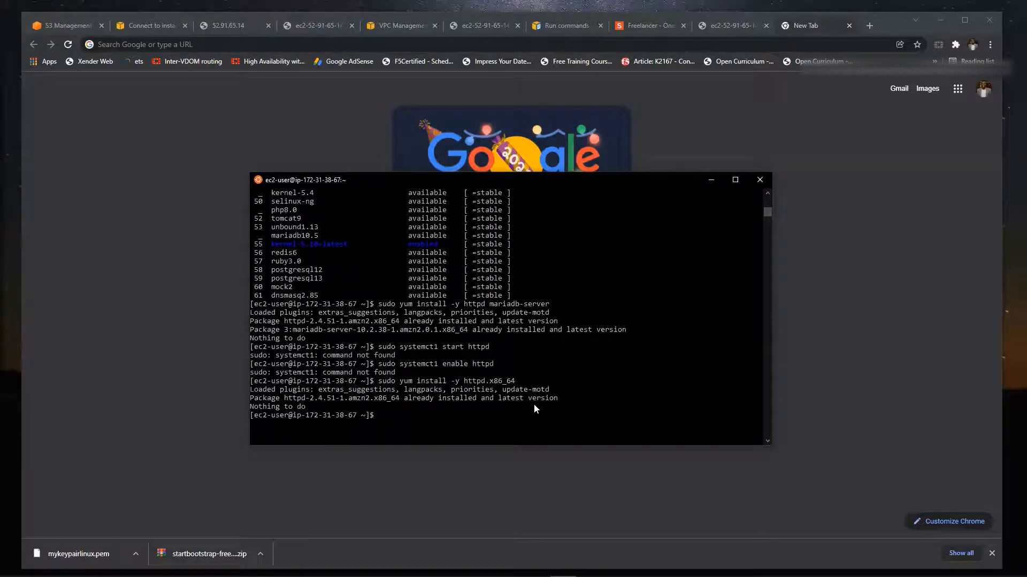
- Correct systemct1 to systemctl in the recalled command and run sudo systemctl start httpd.service
{"action": "key", "text": "Up"}
{"action": "key", "text": "Left"}
{"action": "key", "text": "Left"}
{"action": "key", "text": "Left"}
{"action": "key", "text": "Left"}
{"action": "key", "text": "Left"}
{"action": "key", "text": "Left"}
{"action": "key", "text": "Left"}
{"action": "key", "text": "Left"}
{"action": "key", "text": "Left"}
{"action": "key", "text": "Left"}
{"action": "key", "text": "Left"}
{"action": "scroll", "coordinate": [534, 408], "scroll_direction": "up", "scroll_amount": 1}
{"action": "scroll", "coordinate": [427, 442], "scroll_direction": "down", "scroll_amount": 1}
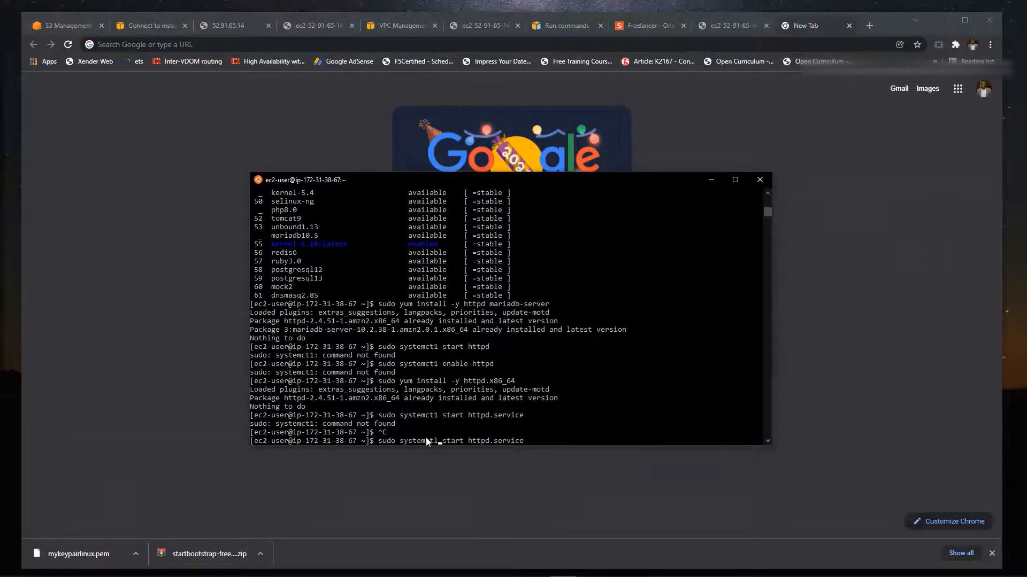
{"action": "key", "text": "Return"}
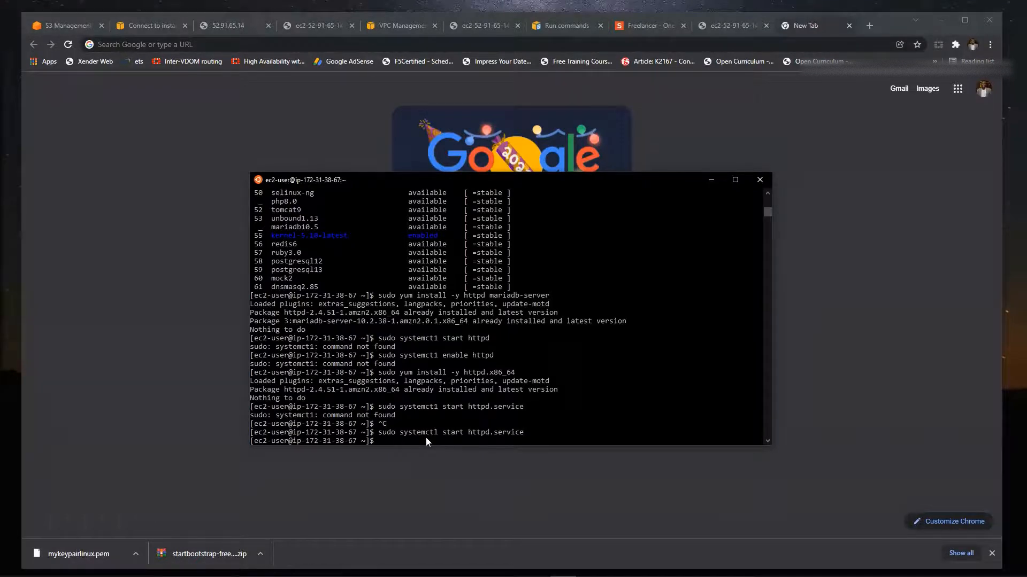
- Change start to enable in the recalled command and run sudo systemctl enable httpd.service
{"action": "key", "text": "Up"}
{"action": "key", "text": "Left"}
{"action": "key", "text": "Left"}
{"action": "key", "text": "Left"}
{"action": "key", "text": "Left"}
{"action": "key", "text": "Left"}
{"action": "key", "text": "Left"}
{"action": "key", "text": "Left"}
{"action": "key", "text": "Left"}
{"action": "key", "text": "Left"}
{"action": "key", "text": "Left"}
{"action": "key", "text": "Left"}
{"action": "key", "text": "Left"}
{"action": "key", "text": "Left"}
{"action": "key", "text": "Left"}
{"action": "key", "text": "BackSpace"}
{"action": "key", "text": "BackSpace"}
{"action": "key", "text": "BackSpace"}
{"action": "key", "text": "BackSpace"}
{"action": "key", "text": "BackSpace"}
{"action": "type", "text": "enable"}
{"action": "key", "text": "Return"}
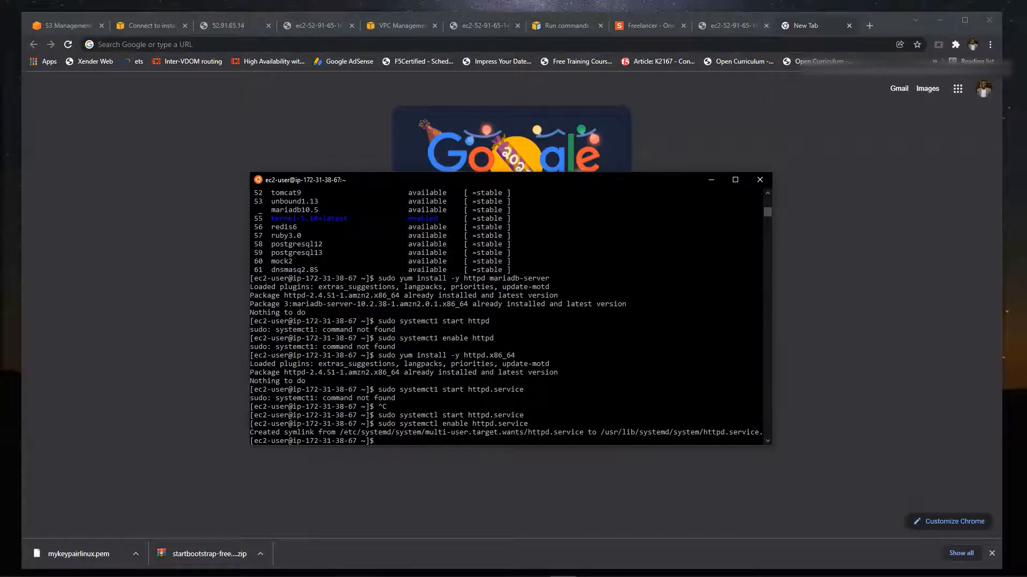
- Correct systemct1 to systemctl in the start, enable and is-enable lines of the Notepad script
{"action": "left_click", "coordinate": [459, 563]}
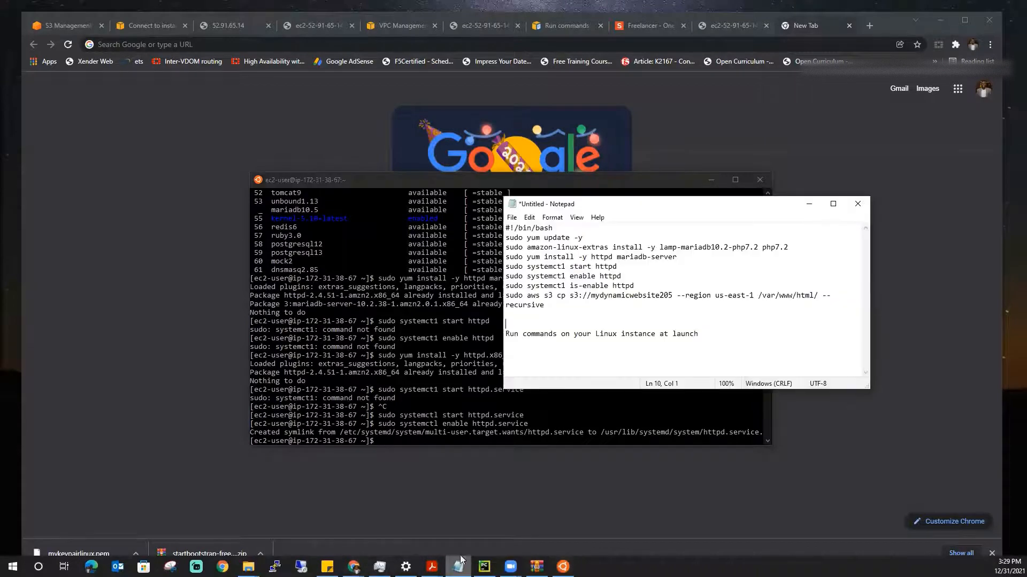
{"action": "left_click", "coordinate": [566, 267]}
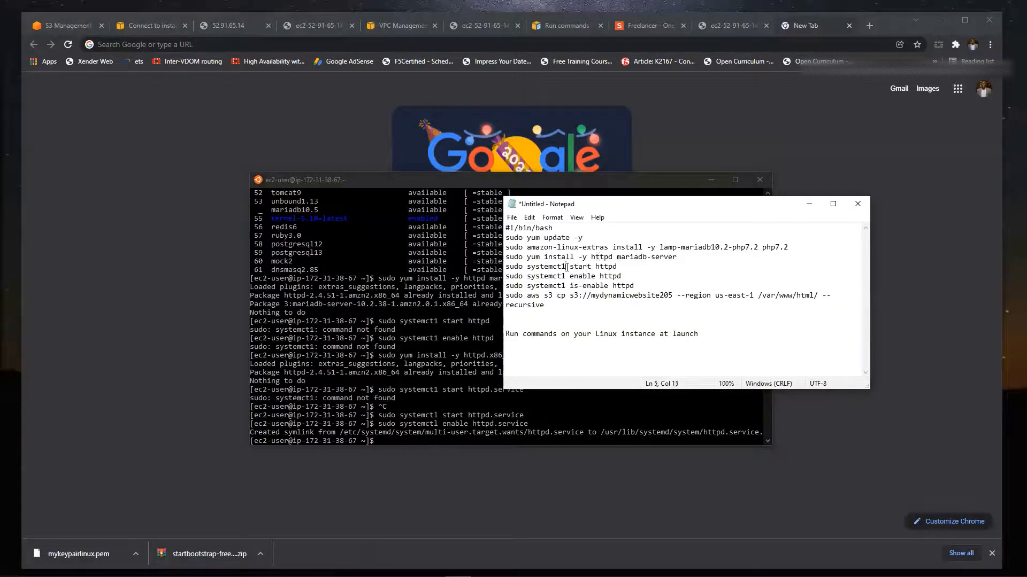
{"action": "key", "text": "BackSpace"}
{"action": "type", "text": "l"}
{"action": "left_click", "coordinate": [566, 276]}
{"action": "key", "text": "BackSpace"}
{"action": "type", "text": "l"}
{"action": "left_click", "coordinate": [565, 287]}
{"action": "key", "text": "BackSpace"}
{"action": "type", "text": "l"}
{"action": "left_click", "coordinate": [582, 325]}
- Try the script's sudo systemctl is-enable httpd command in the terminal and return to the Notepad script
{"action": "left_click_drag", "start_coordinate": [645, 285], "coordinate": [507, 287]}
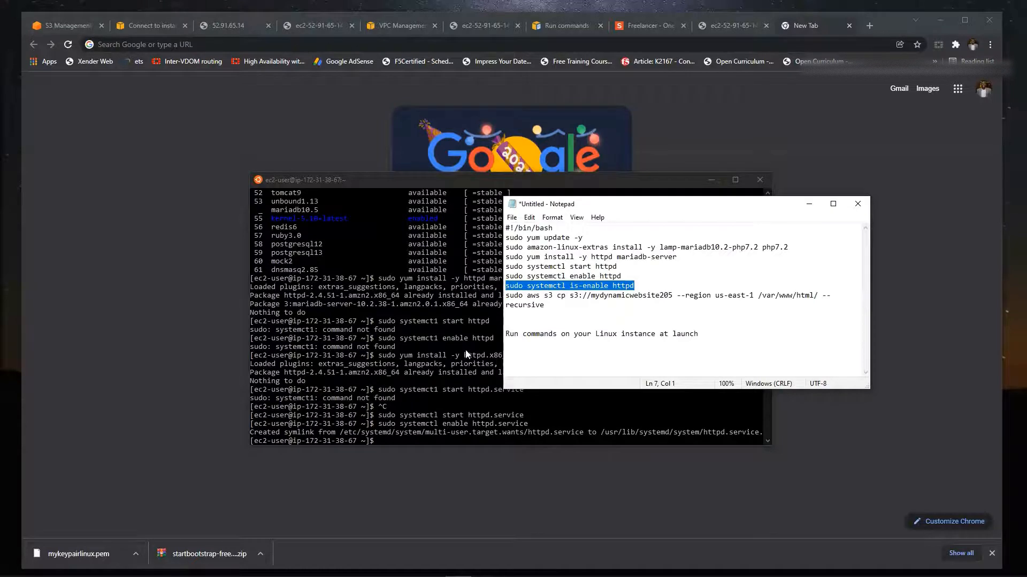
{"action": "left_click", "coordinate": [418, 440]}
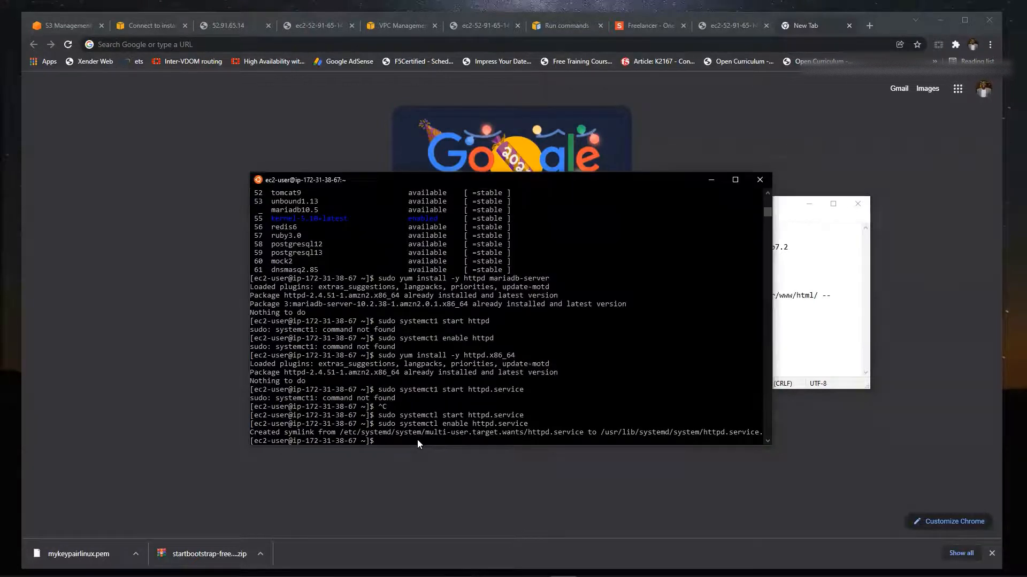
{"action": "type", "text": "sudo systemctl is-enable httpd"}
{"action": "key", "text": "Return"}
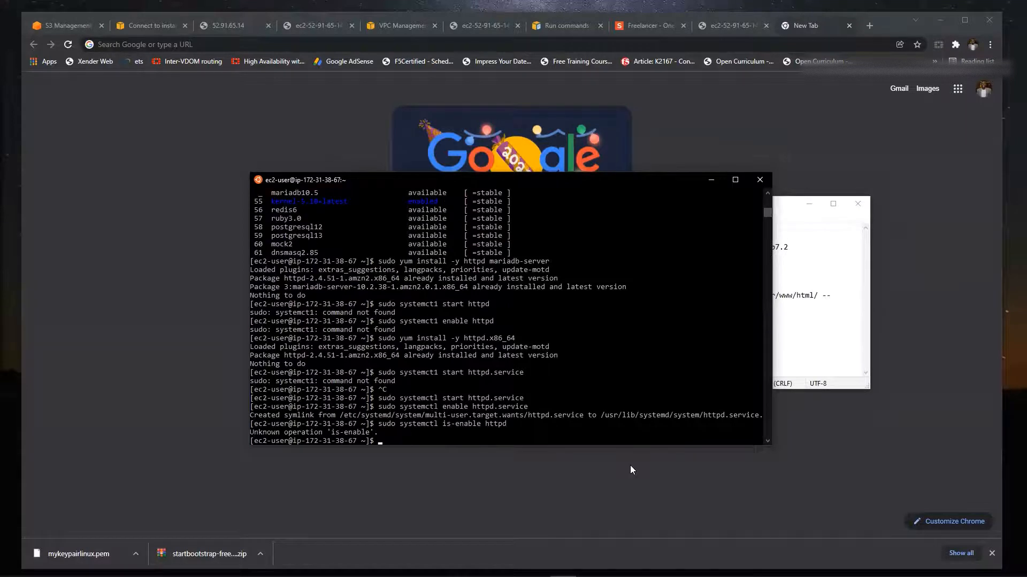
{"action": "left_click", "coordinate": [791, 354]}
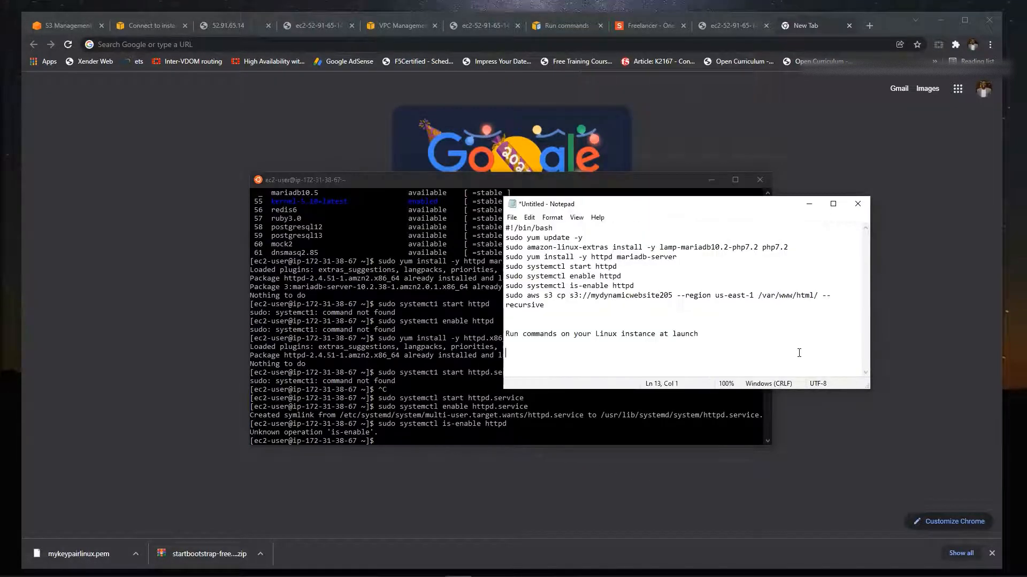
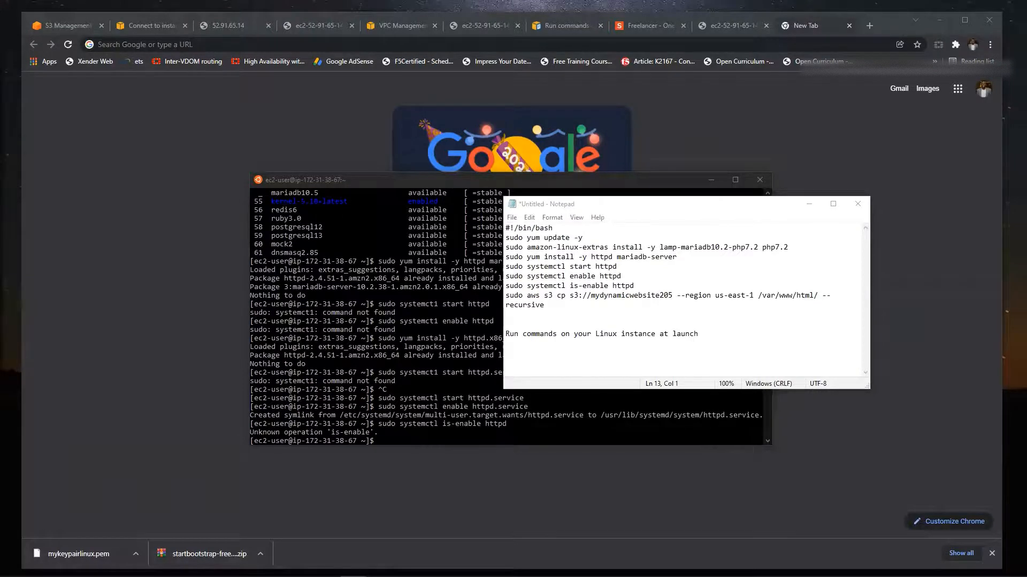
- Copy the script's sudo aws s3 cp s3://mydynamicwebsite205 --region us-east-1 /var/www/html/ --recursive line from Notepad and run it in the terminal
{"action": "left_click", "coordinate": [553, 341]}
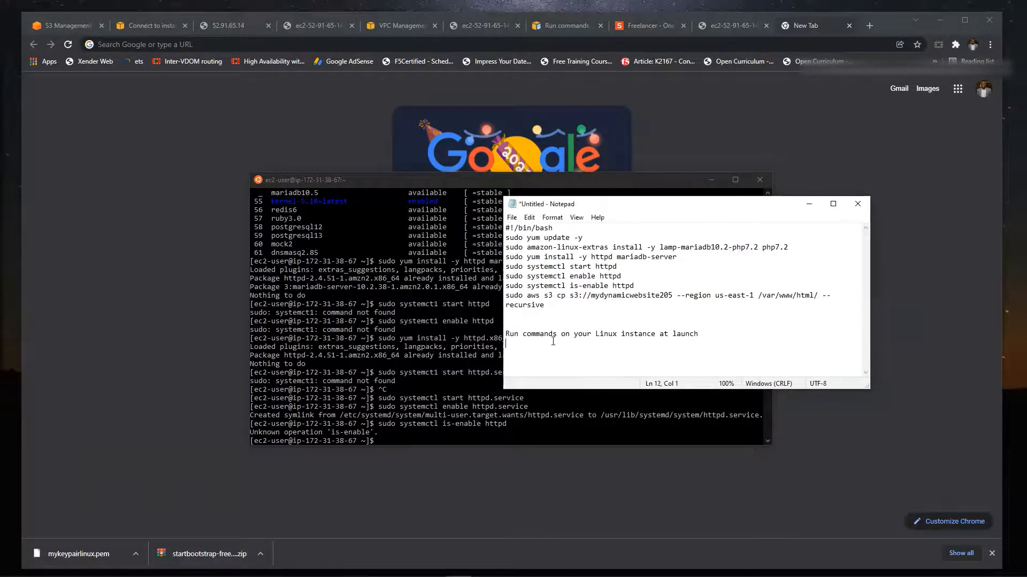
{"action": "left_click_drag", "start_coordinate": [505, 295], "coordinate": [560, 305]}
{"action": "key", "text": "ctrl+c"}
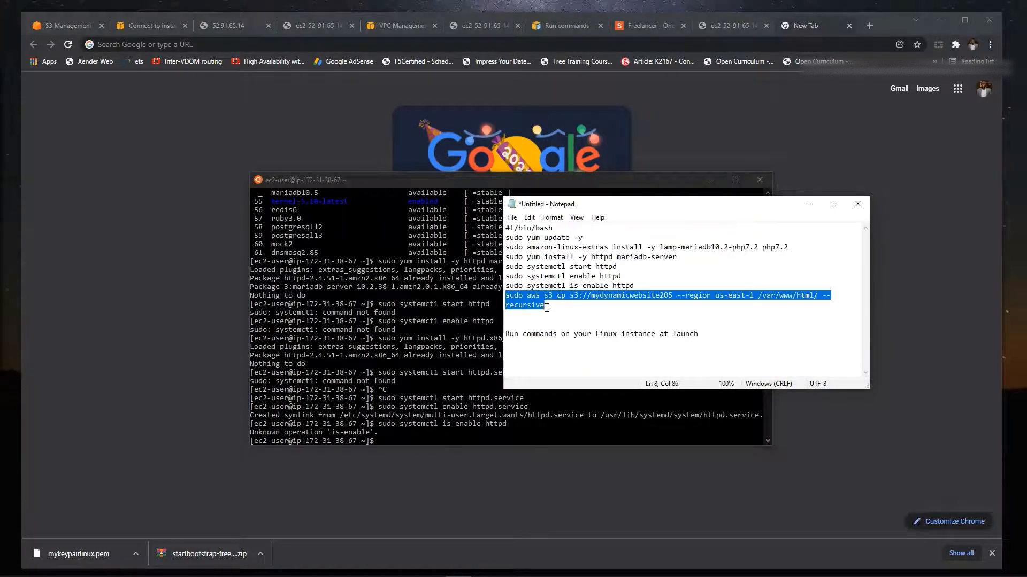
{"action": "left_click", "coordinate": [393, 441]}
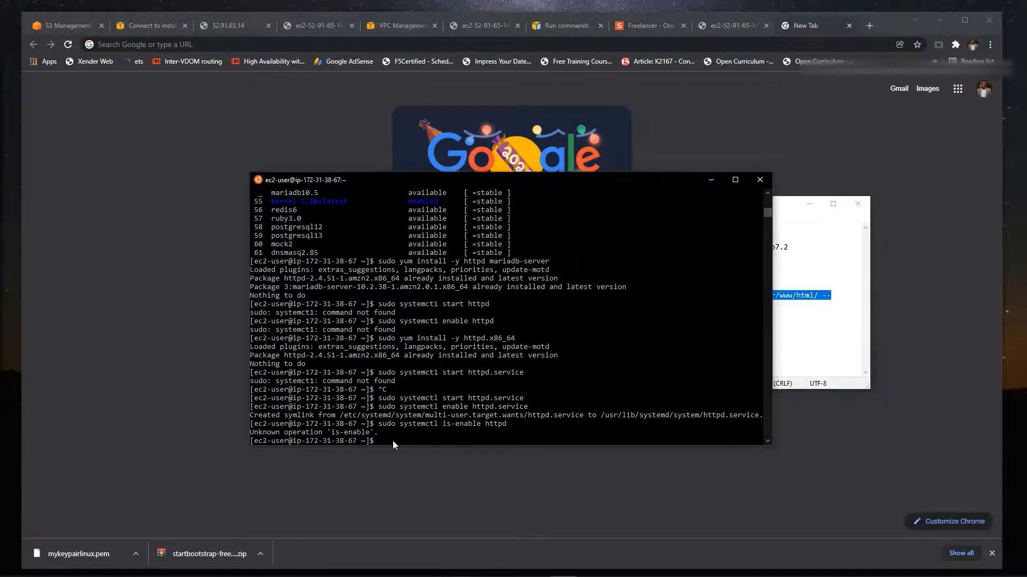
{"action": "right_click", "coordinate": [393, 440]}
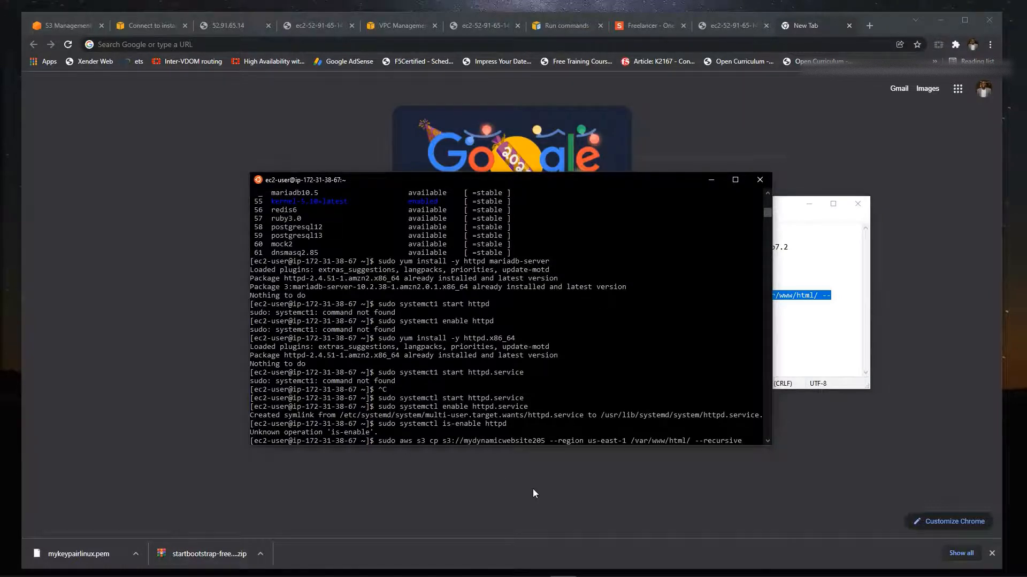
{"action": "key", "text": "Return"}
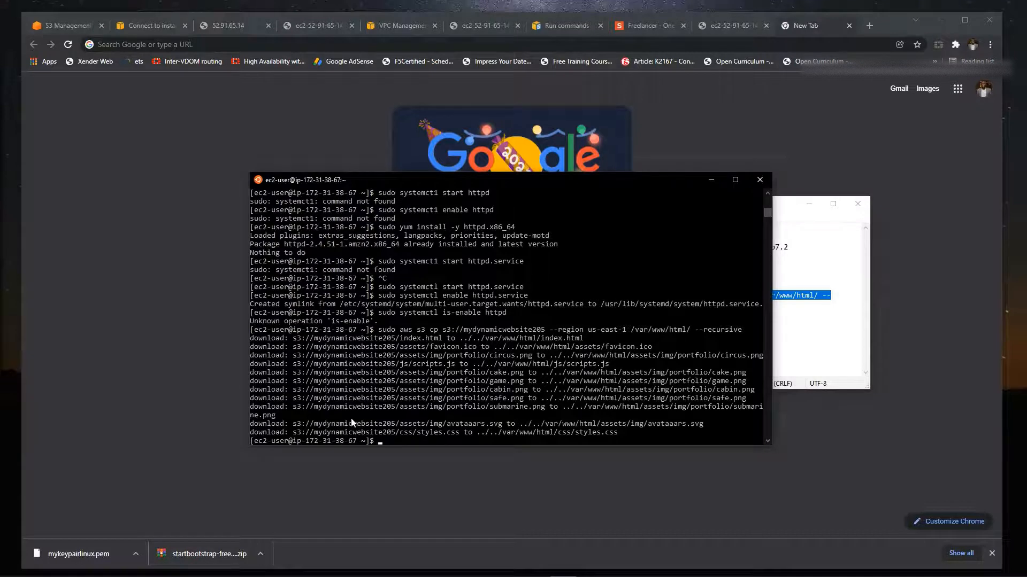
- Clear the terminal screen with the clear command
{"action": "type", "text": "cl"}
{"action": "key", "text": "Return"}
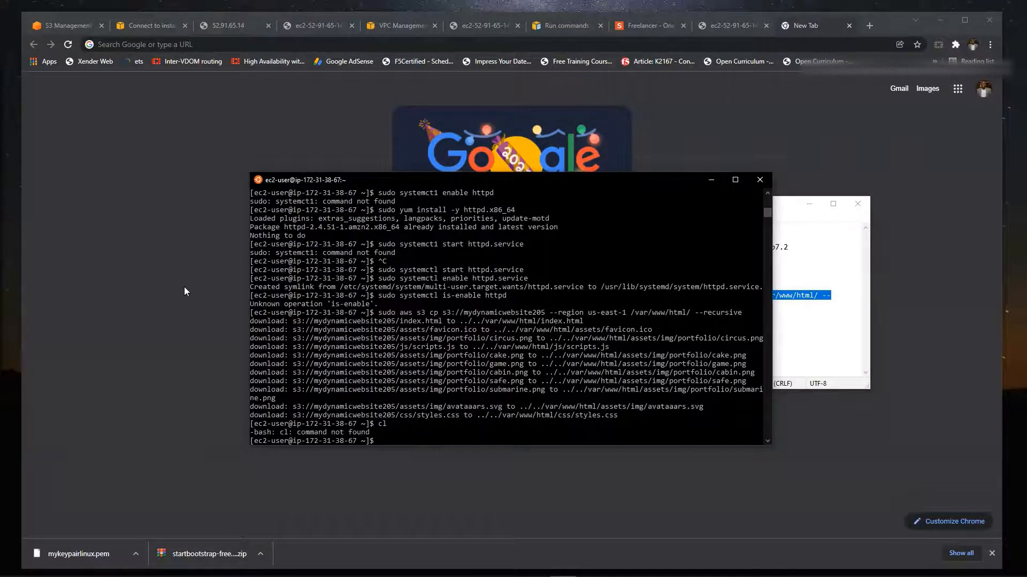
{"action": "type", "text": "clear"}
{"action": "key", "text": "Return"}
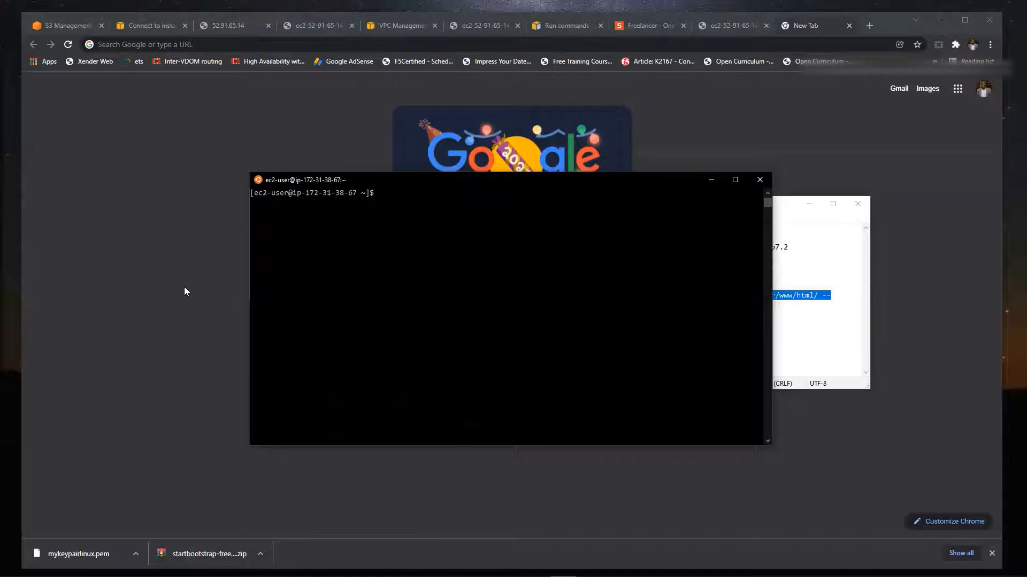
- Change to the /var/www/html directory and list its contents with ls
{"action": "type", "text": "cd /var/www/html"}
{"action": "key", "text": "Return"}
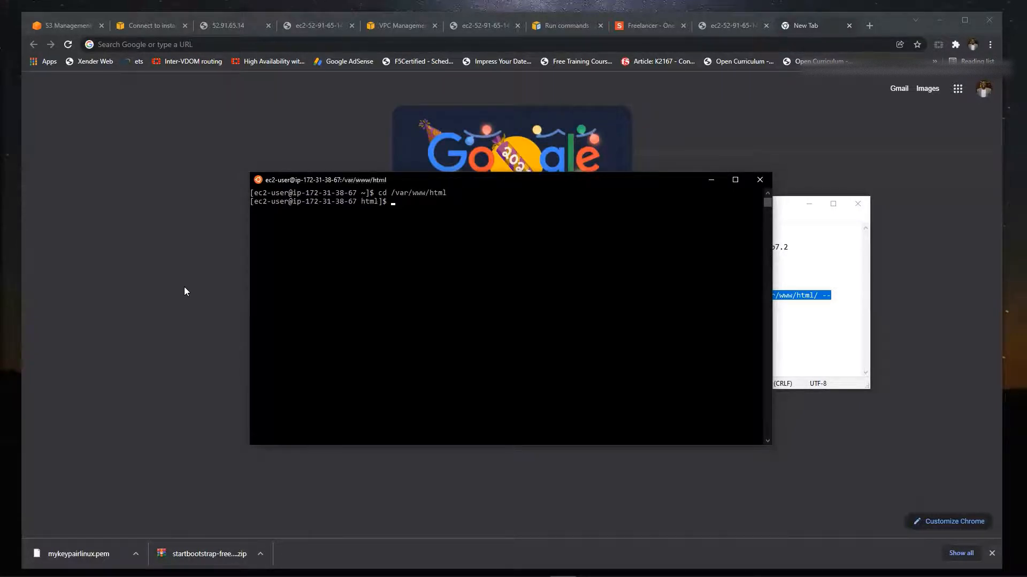
{"action": "type", "text": "ls"}
{"action": "key", "text": "Return"}
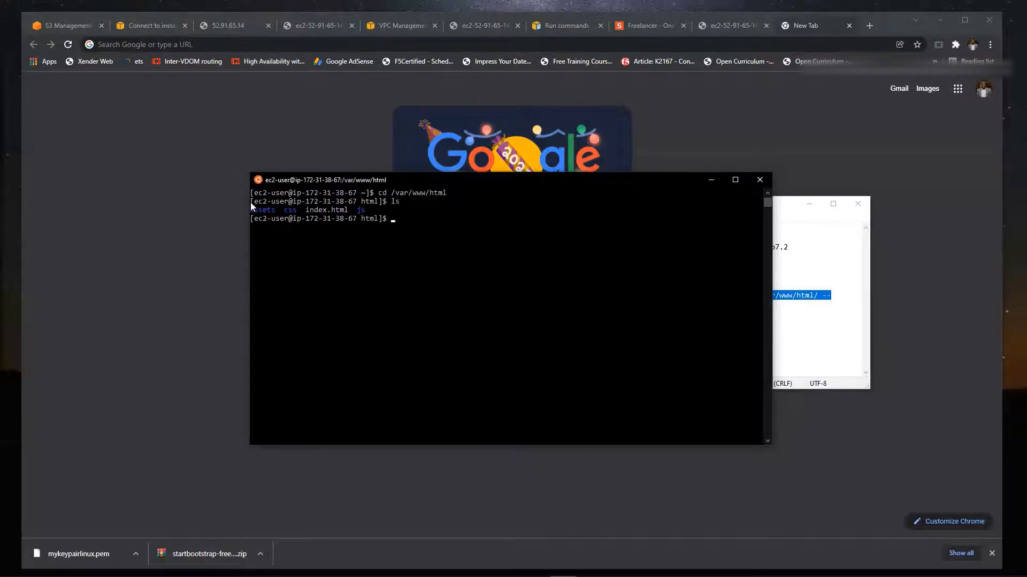
- Switch to Chrome, select bowlinux in the EC2 instances list, open its public IPv4 DNS address and reload that page
{"action": "left_click", "coordinate": [247, 140]}
{"action": "left_click", "coordinate": [711, 26]}
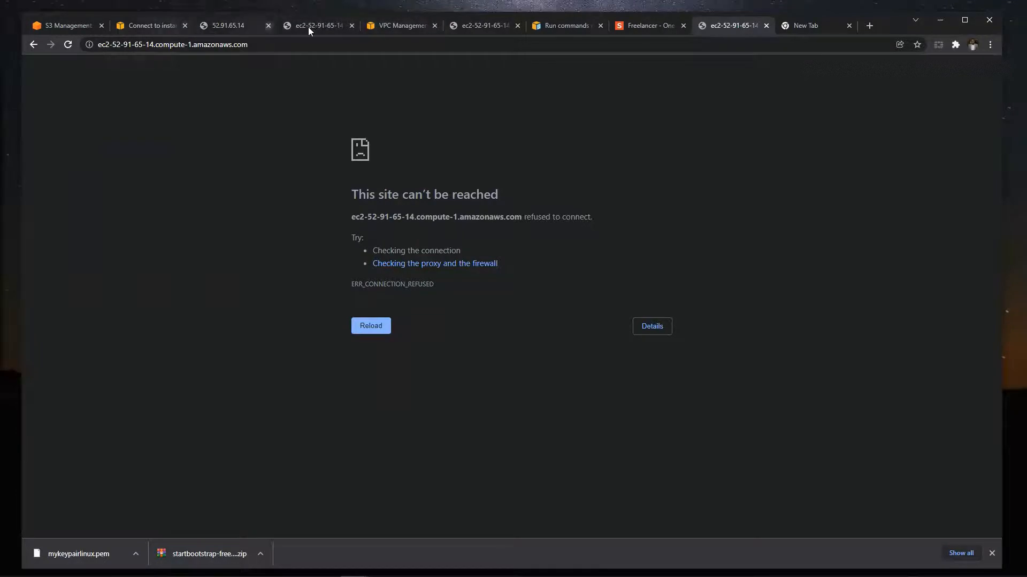
{"action": "left_click", "coordinate": [163, 25]}
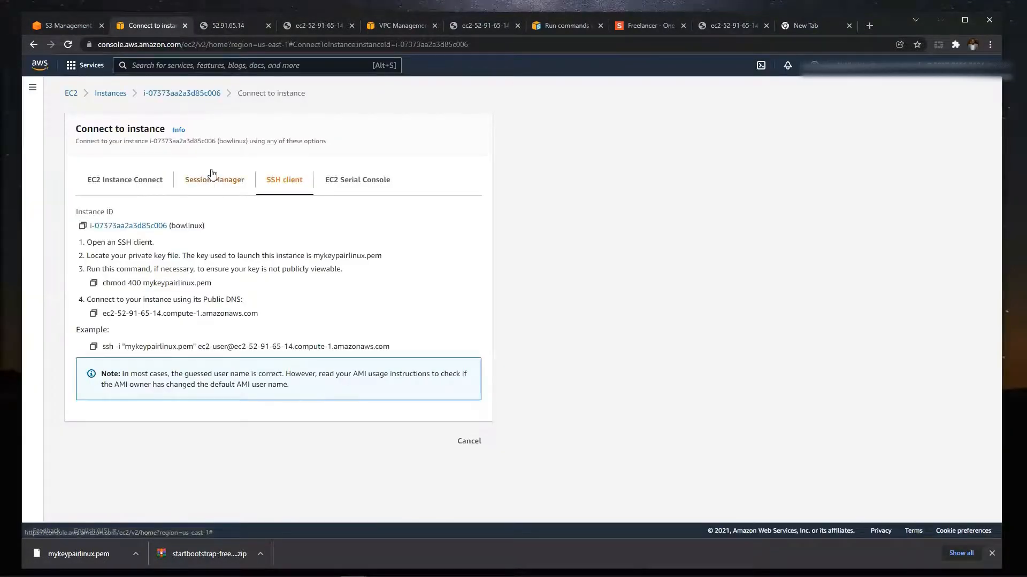
{"action": "left_click", "coordinate": [110, 94]}
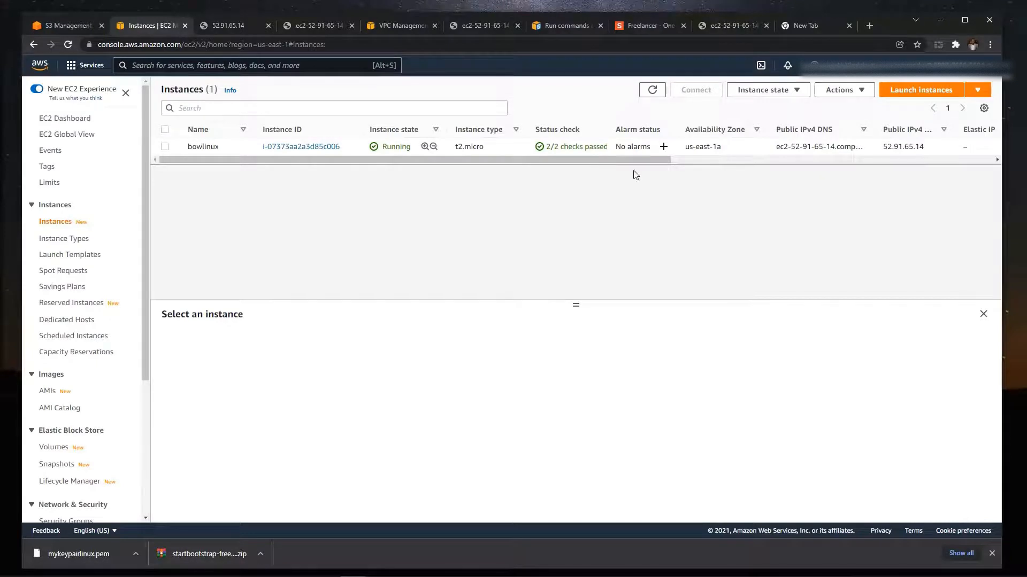
{"action": "left_click", "coordinate": [165, 147]}
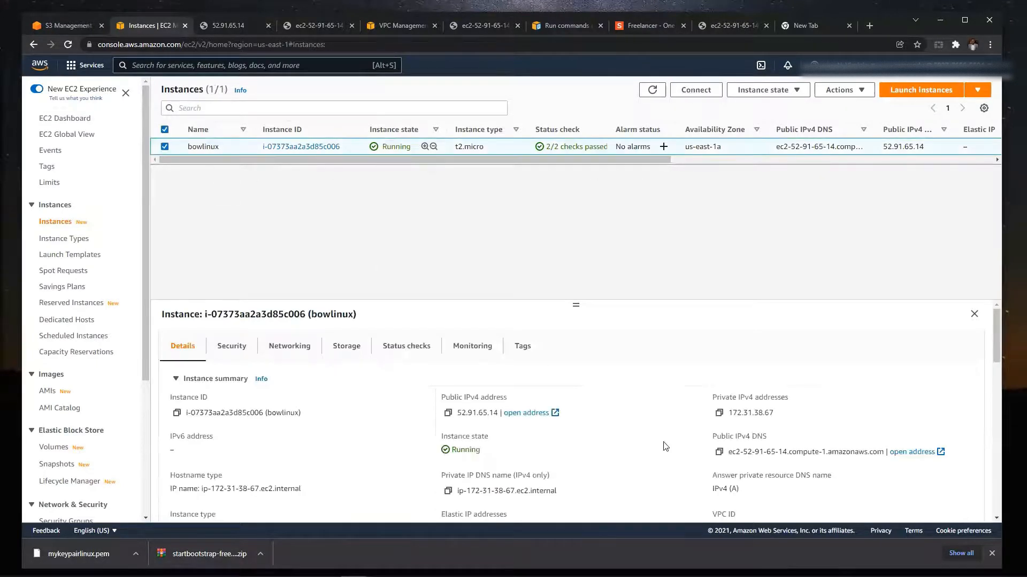
{"action": "scroll", "coordinate": [682, 452], "scroll_direction": "down", "scroll_amount": 2}
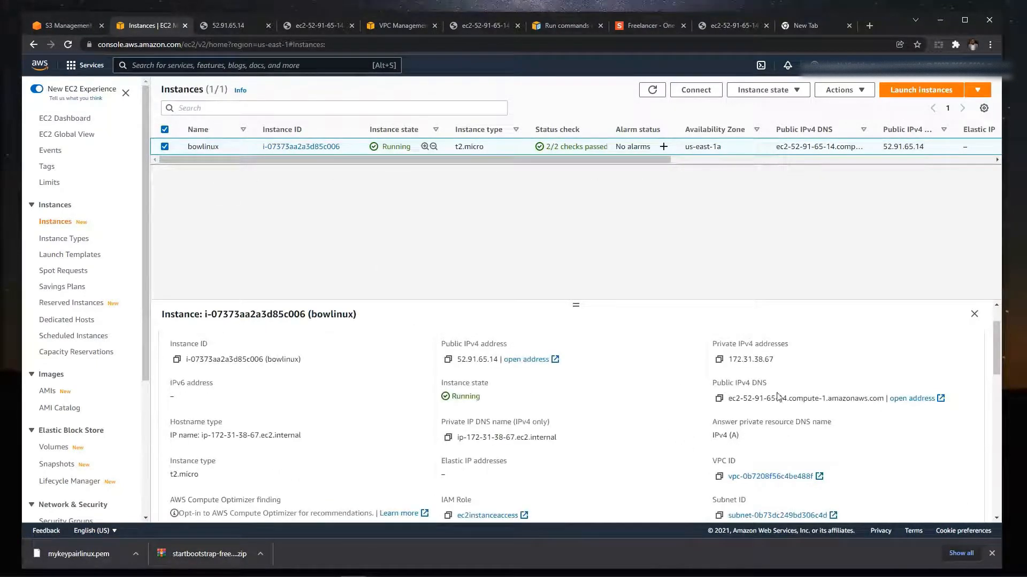
{"action": "left_click", "coordinate": [913, 400]}
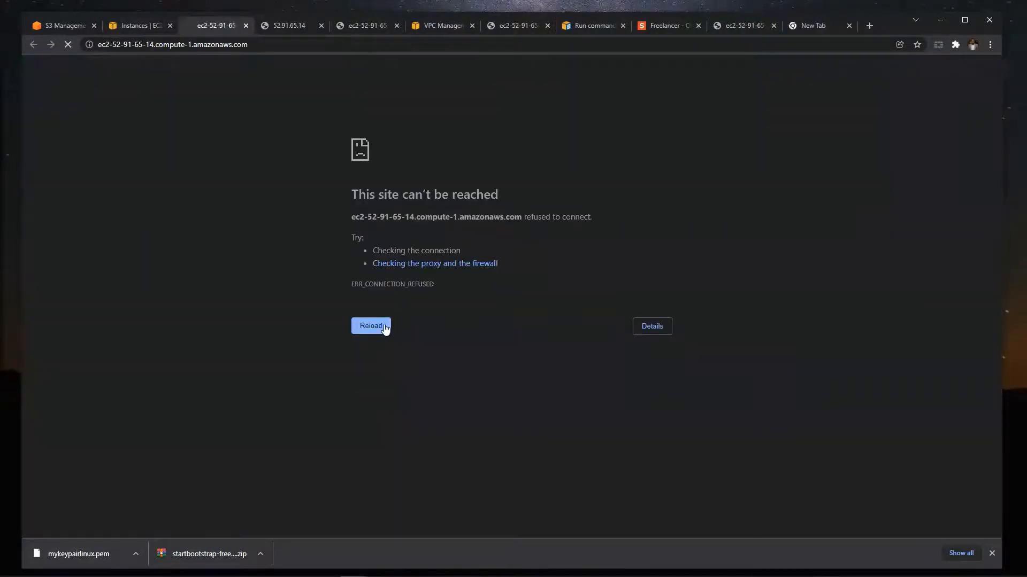
{"action": "left_click", "coordinate": [383, 327]}
{"action": "left_click", "coordinate": [383, 328]}
- Review the bowlinux instance summary in the EC2 console and open the details page of its subnet
{"action": "left_click", "coordinate": [129, 25]}
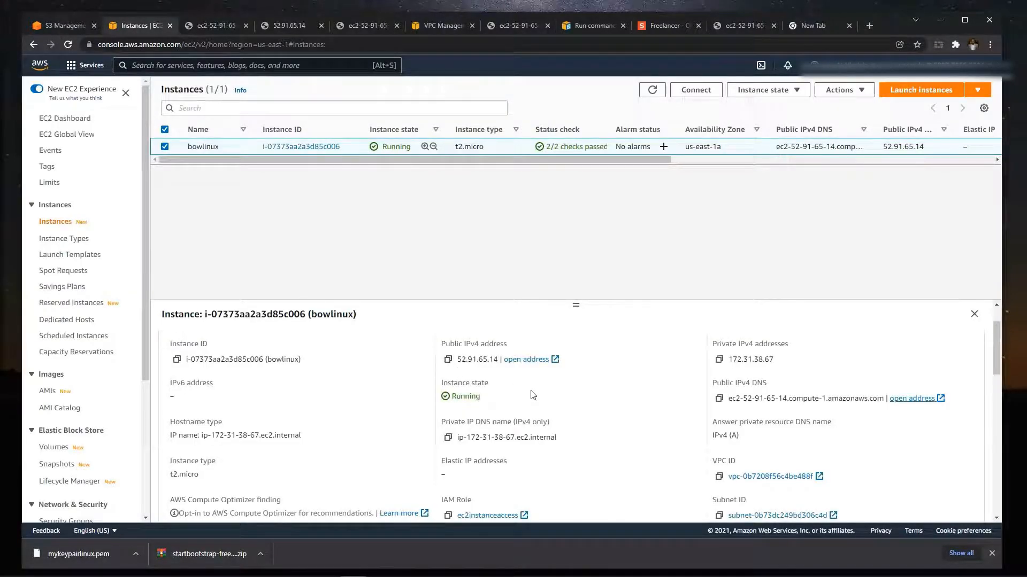
{"action": "scroll", "coordinate": [534, 395], "scroll_direction": "down", "scroll_amount": 1}
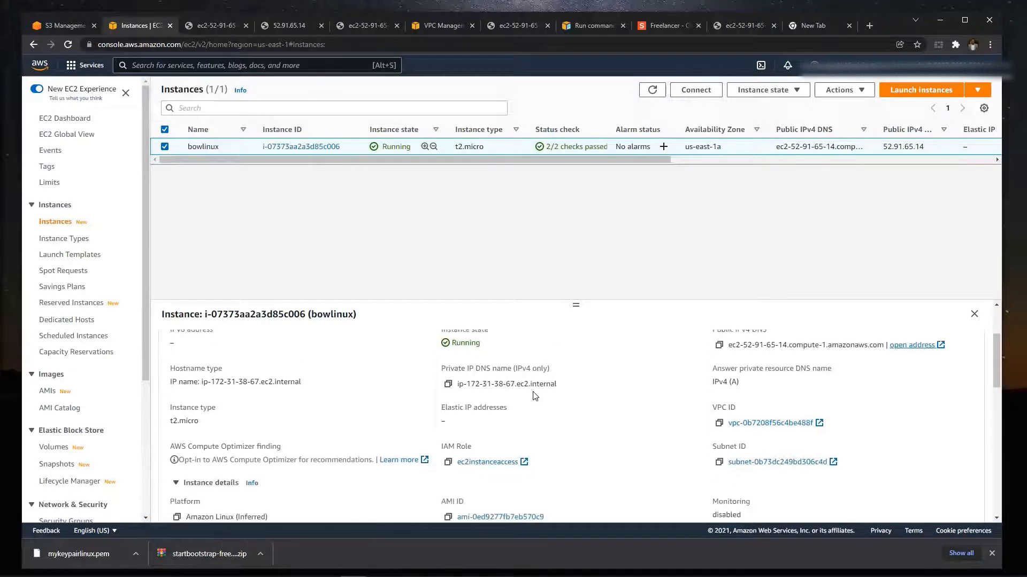
{"action": "scroll", "coordinate": [535, 396], "scroll_direction": "up", "scroll_amount": 1}
{"action": "scroll", "coordinate": [535, 396], "scroll_direction": "up", "scroll_amount": 1}
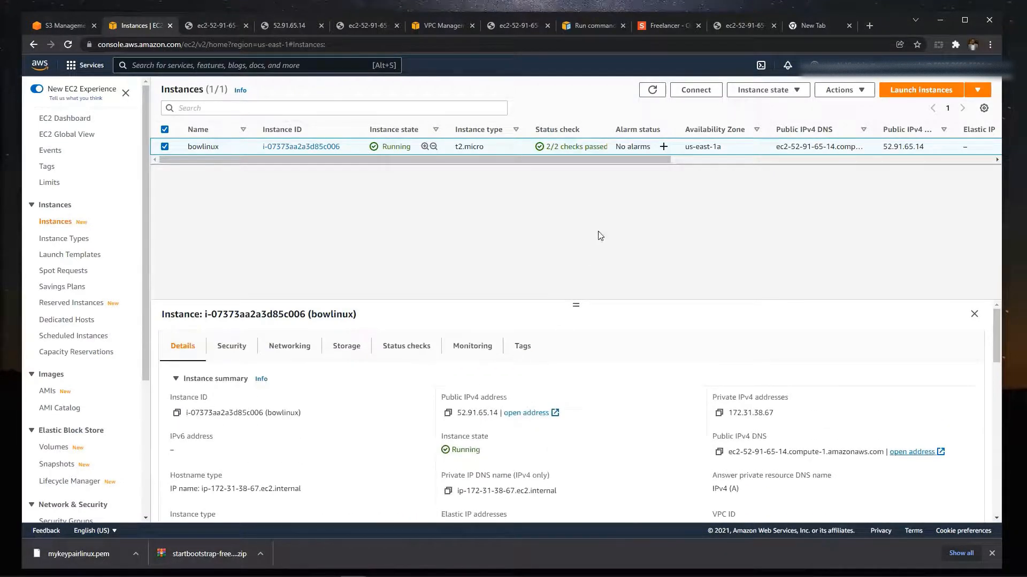
{"action": "left_click_drag", "start_coordinate": [584, 159], "coordinate": [554, 215]}
{"action": "scroll", "coordinate": [571, 426], "scroll_direction": "down", "scroll_amount": 1}
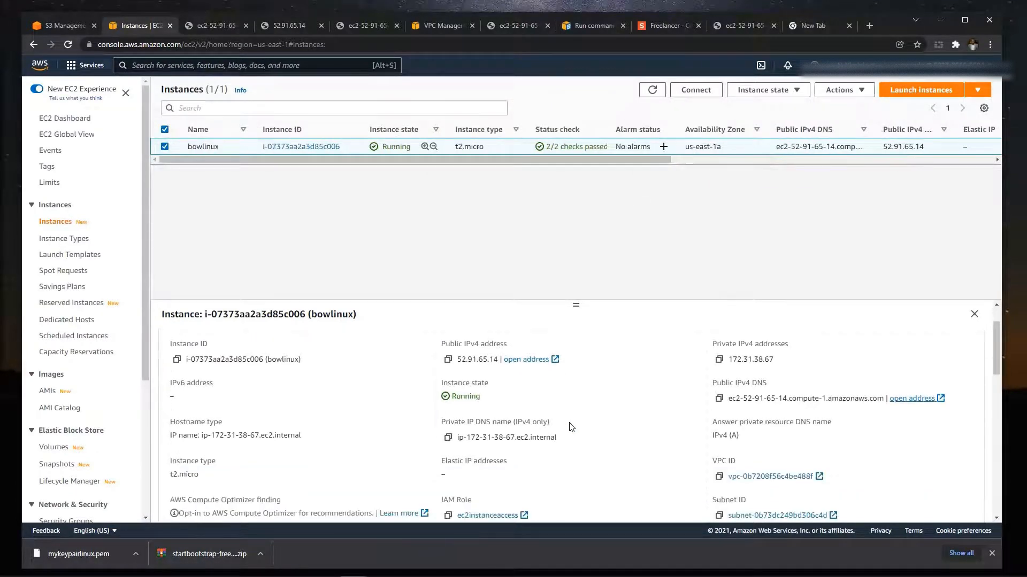
{"action": "scroll", "coordinate": [624, 426], "scroll_direction": "down", "scroll_amount": 2}
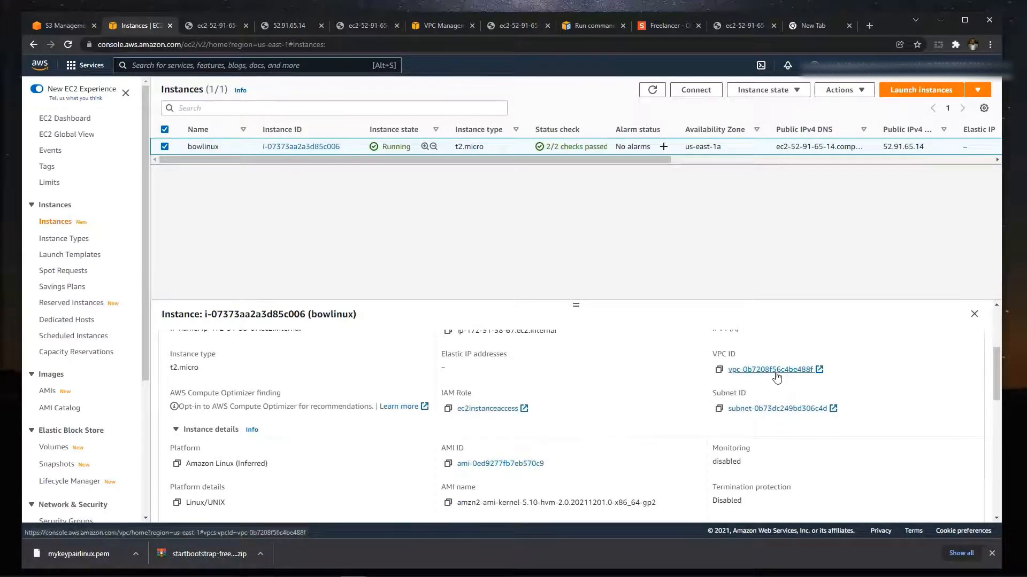
{"action": "left_click", "coordinate": [782, 408]}
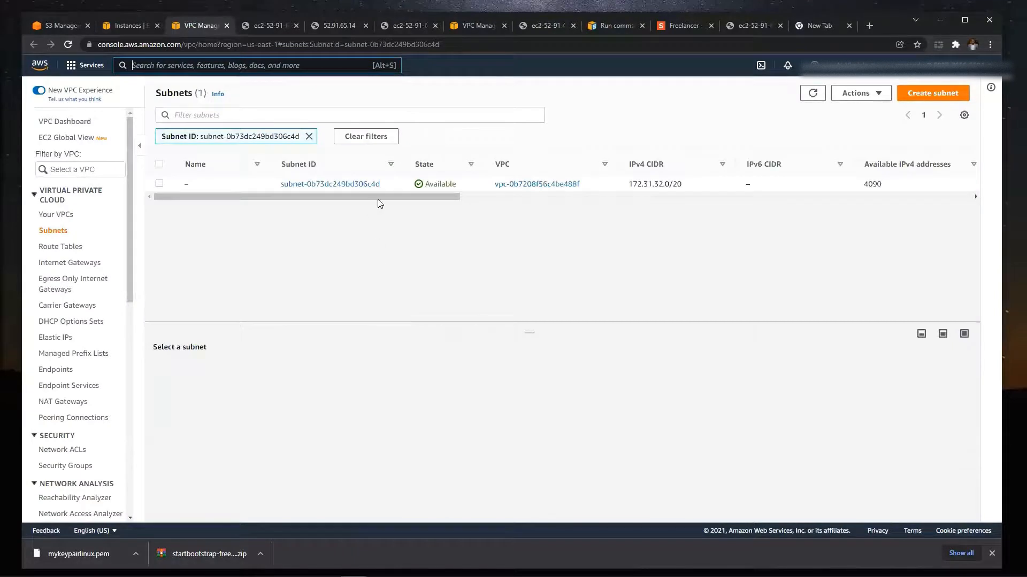
{"action": "left_click_drag", "start_coordinate": [396, 200], "coordinate": [367, 213]}
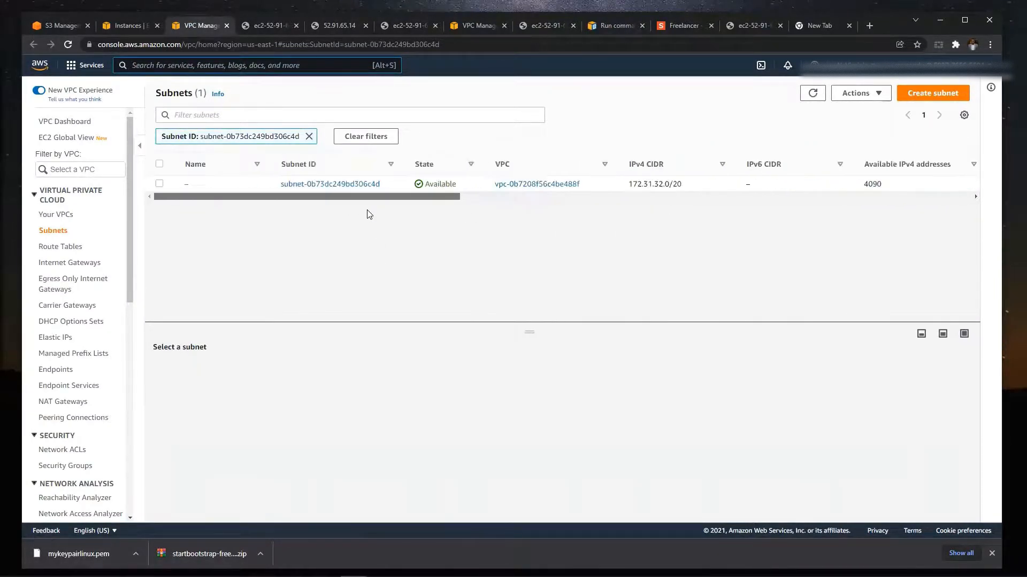
{"action": "left_click", "coordinate": [320, 184]}
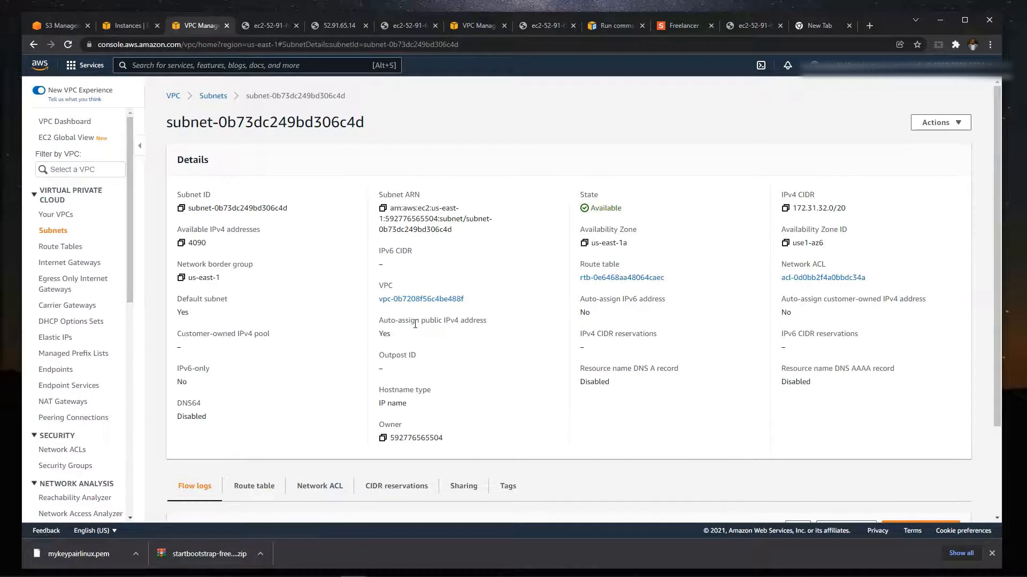
- Return to the bowlinux instance details, check the IAM role area and open the instance's public IPv4 address
{"action": "left_click", "coordinate": [133, 30]}
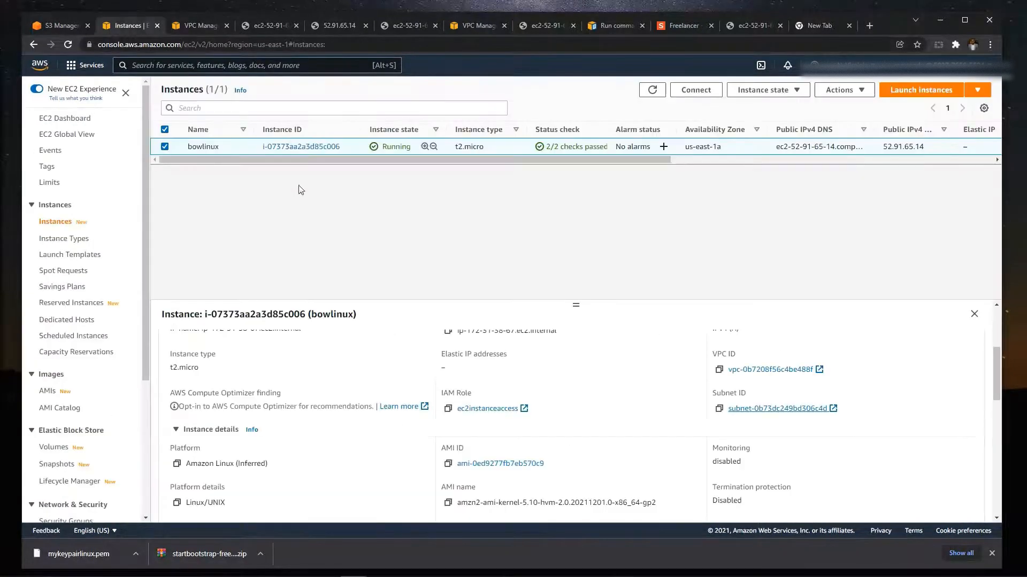
{"action": "scroll", "coordinate": [578, 401], "scroll_direction": "up", "scroll_amount": 3}
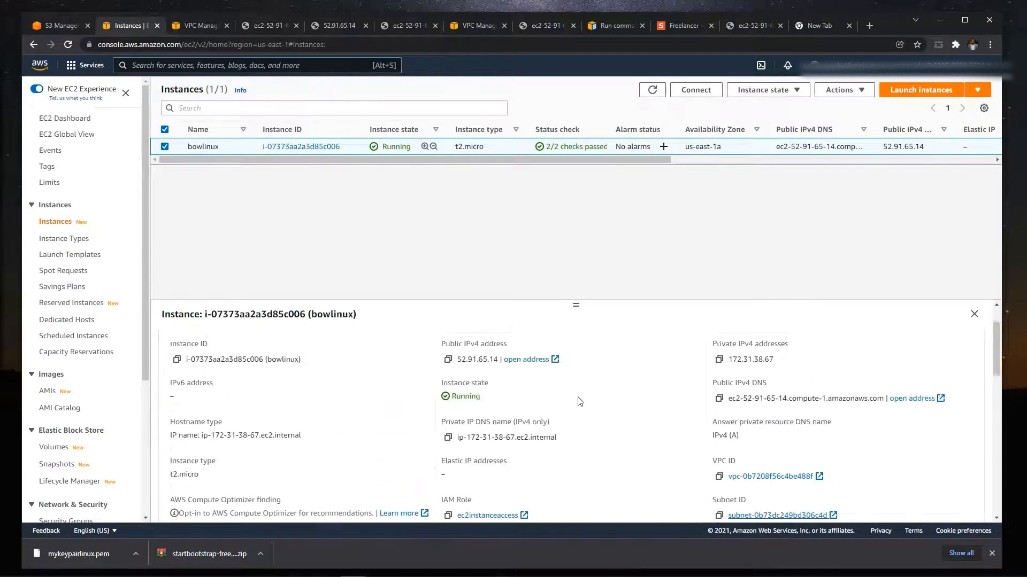
{"action": "scroll", "coordinate": [663, 420], "scroll_direction": "down", "scroll_amount": 1}
{"action": "scroll", "coordinate": [471, 447], "scroll_direction": "down", "scroll_amount": 1}
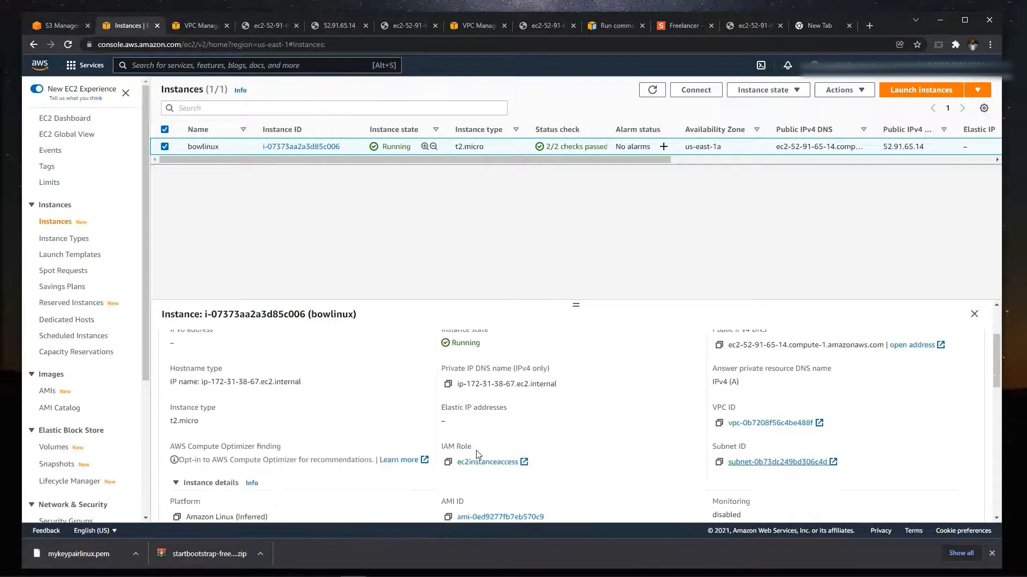
{"action": "scroll", "coordinate": [471, 446], "scroll_direction": "up", "scroll_amount": 1}
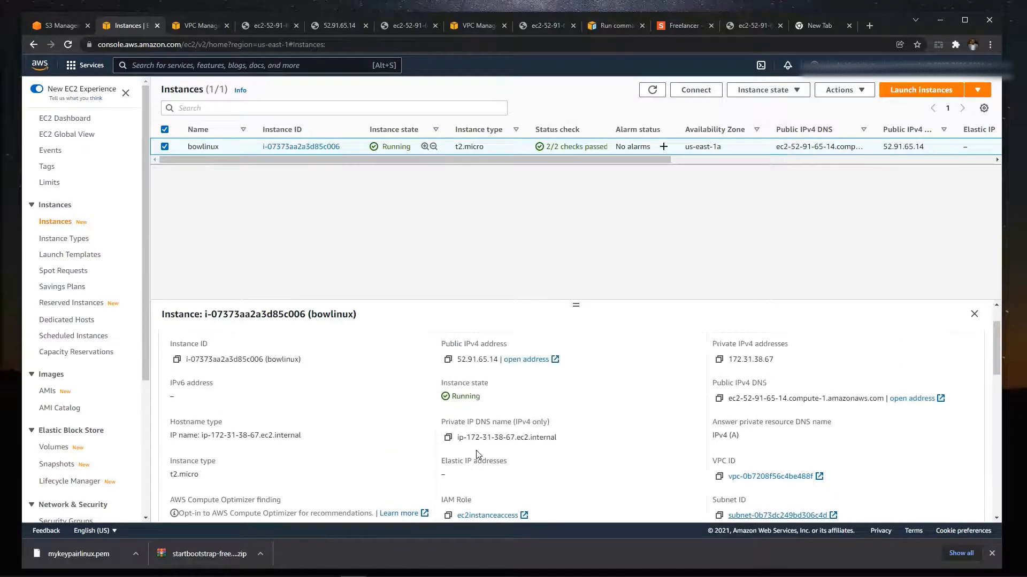
{"action": "left_click", "coordinate": [537, 363]}
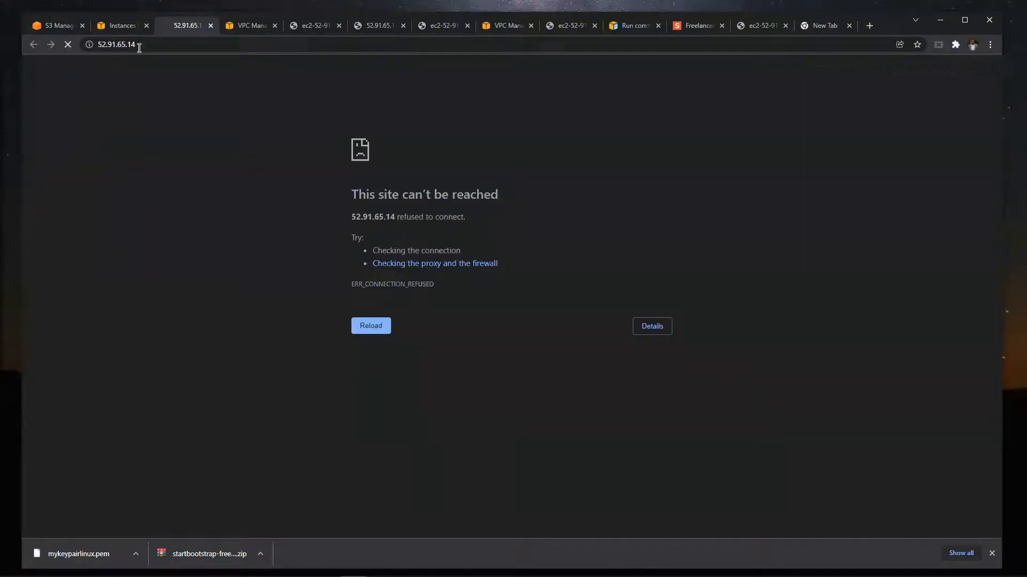
{"action": "left_click", "coordinate": [139, 48]}
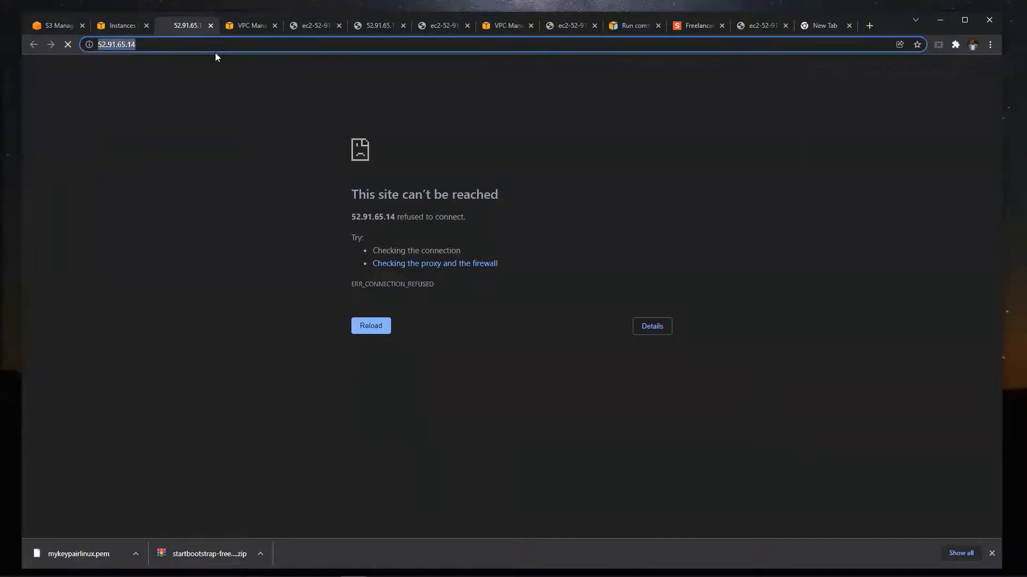
{"action": "key", "text": "Home"}
{"action": "type", "text": "https://"}
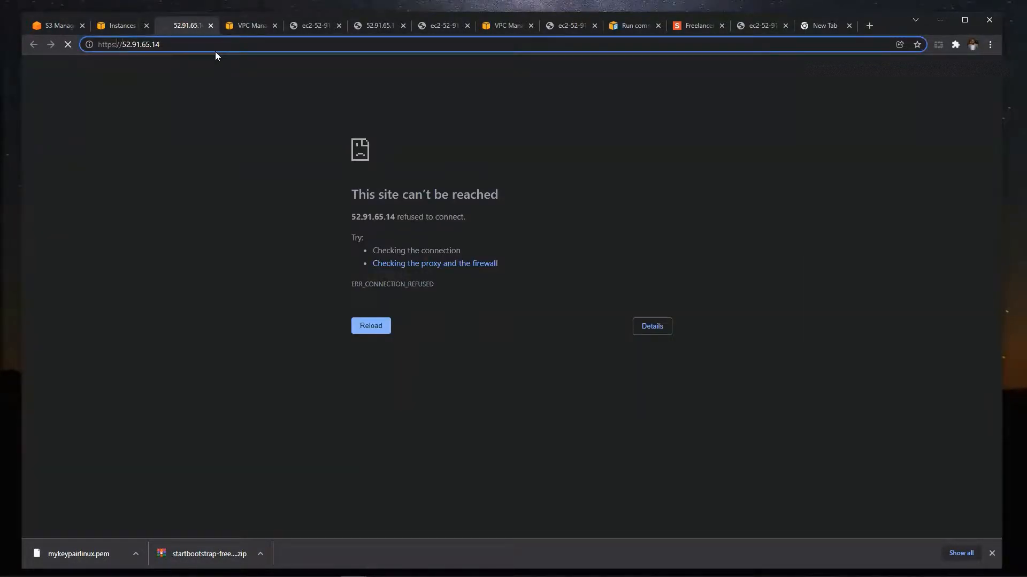
{"action": "key", "text": "Left"}
{"action": "key", "text": "Left"}
{"action": "key", "text": "BackSpace"}
{"action": "key", "text": "BackSpace"}
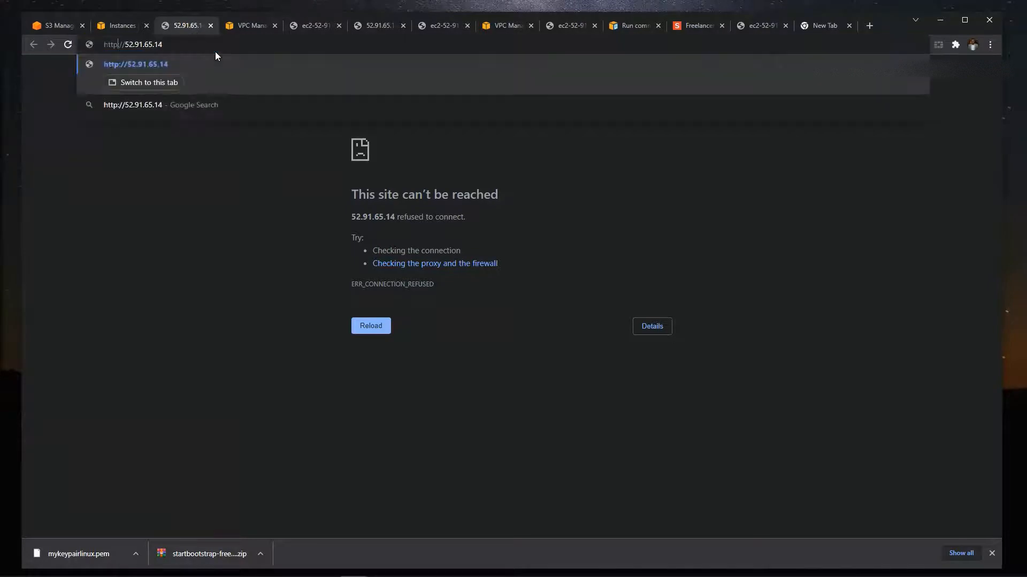
{"action": "key", "text": "Return"}
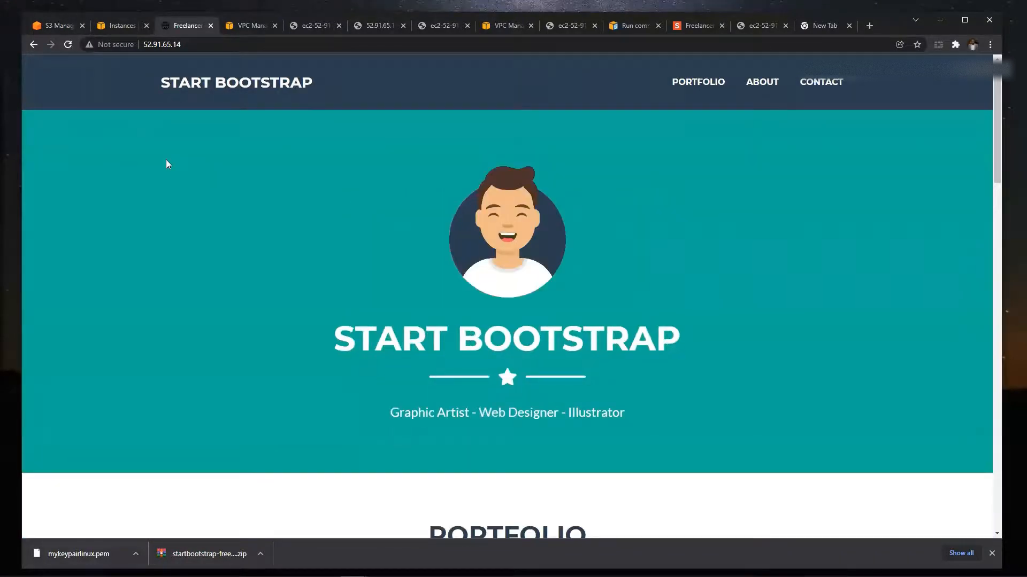
- Open the public IPv4 DNS address of bowlinux from the EC2 console again and reload the page
{"action": "left_click", "coordinate": [121, 27]}
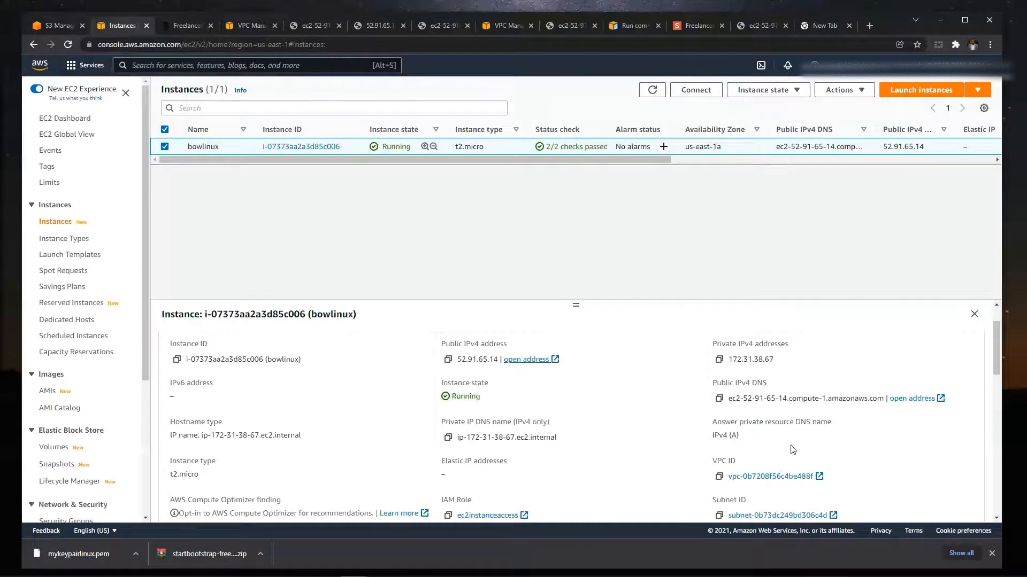
{"action": "left_click", "coordinate": [904, 402]}
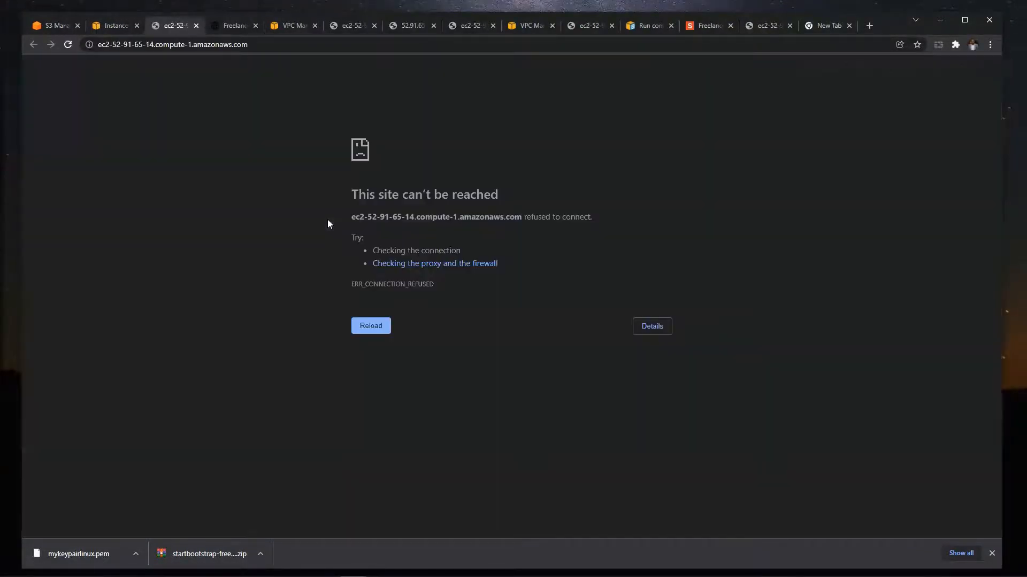
{"action": "left_click", "coordinate": [374, 327]}
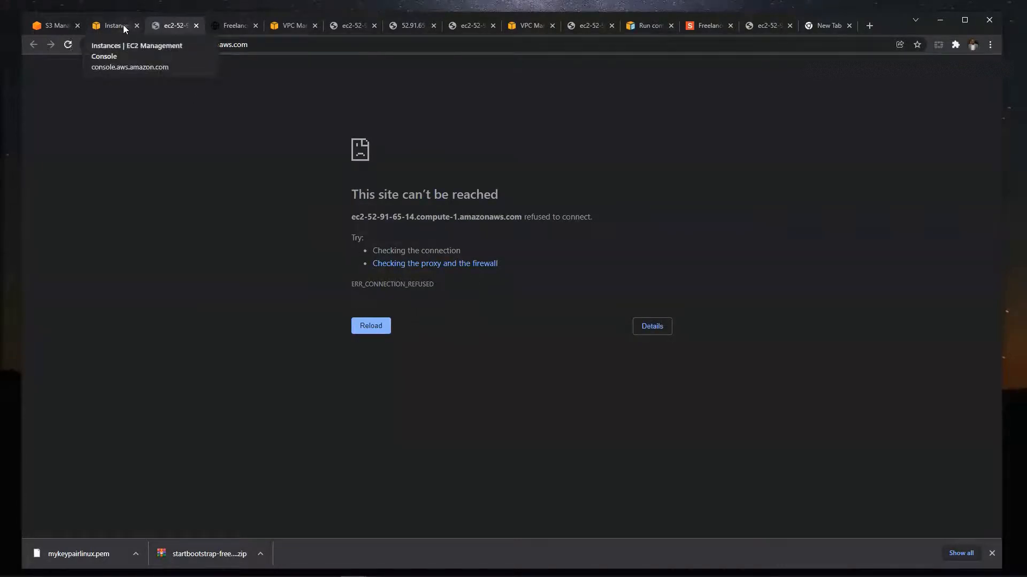
- Compare the Bootstrap site served at 52.91.65.14 with the page opened at the instance's public IPv4 DNS address
{"action": "left_click", "coordinate": [123, 25]}
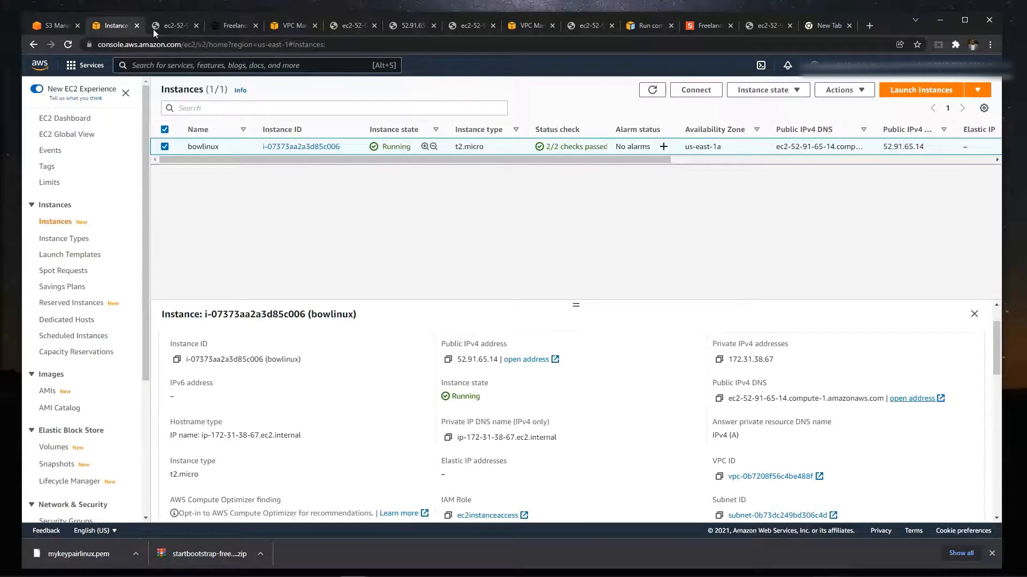
{"action": "left_click", "coordinate": [166, 24]}
{"action": "left_click", "coordinate": [225, 26]}
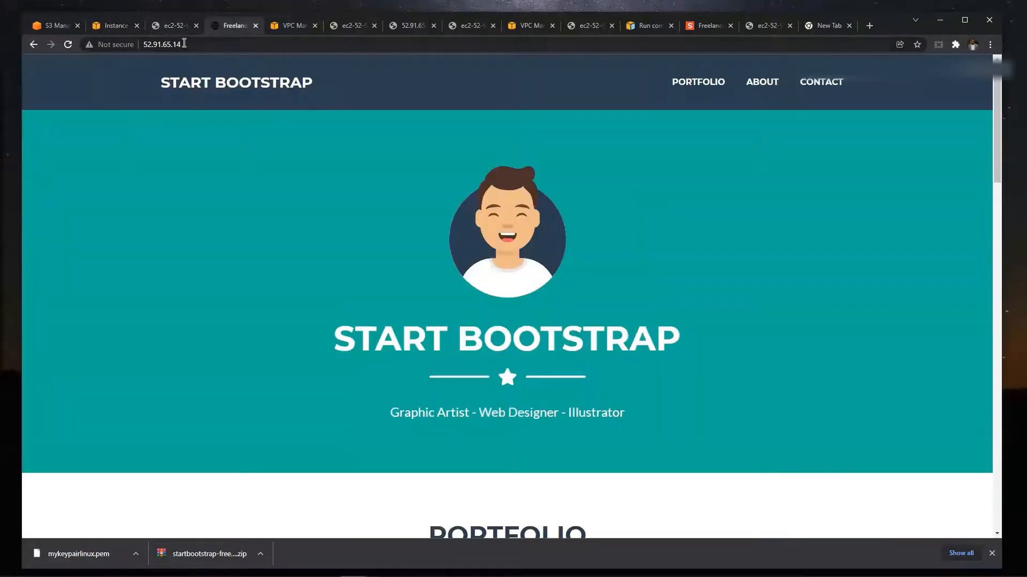
{"action": "left_click", "coordinate": [139, 47]}
{"action": "left_click", "coordinate": [167, 25]}
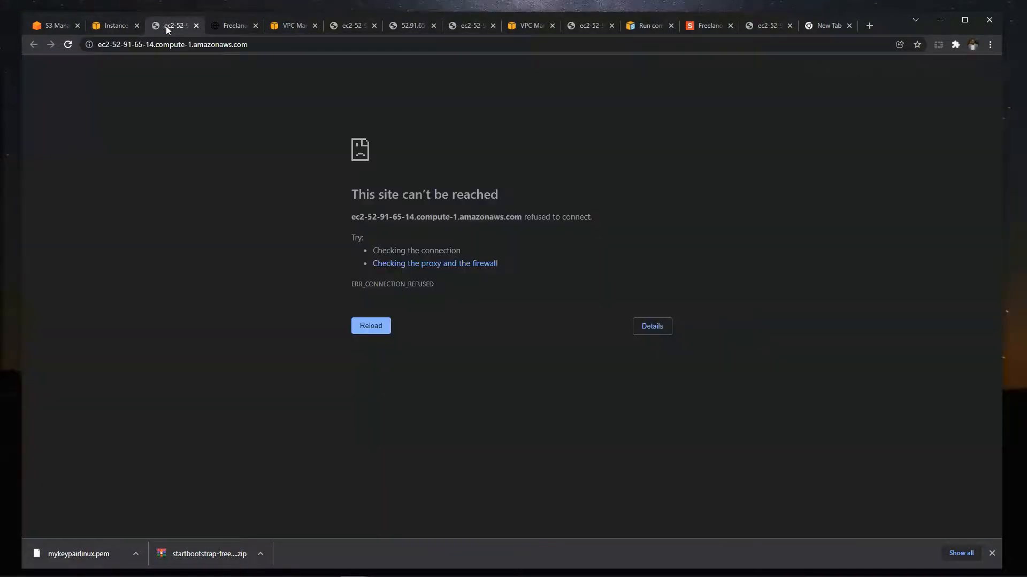
{"action": "left_click", "coordinate": [222, 21]}
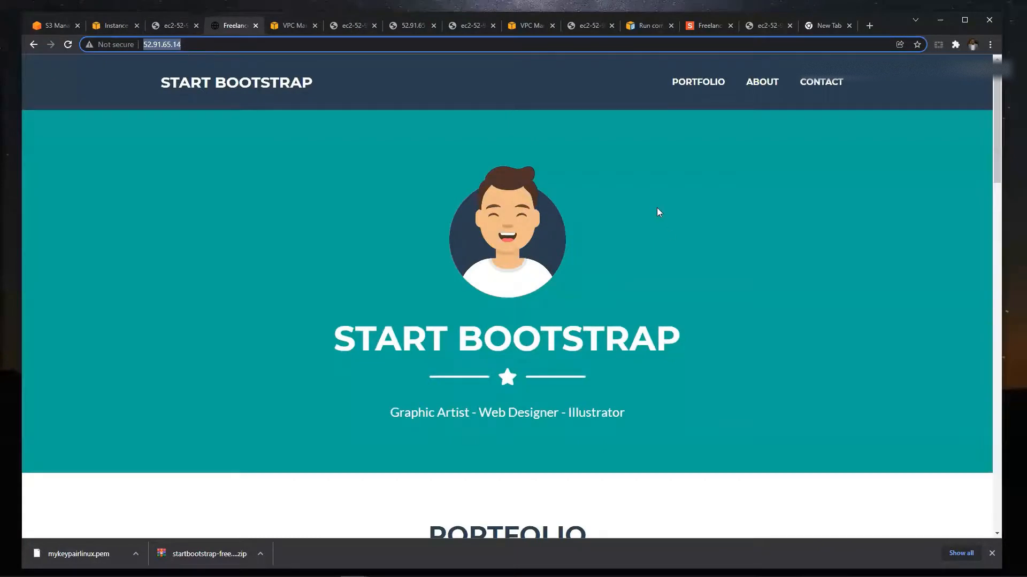
{"action": "scroll", "coordinate": [657, 214], "scroll_direction": "down", "scroll_amount": 12}
{"action": "scroll", "coordinate": [658, 215], "scroll_direction": "up", "scroll_amount": 10}
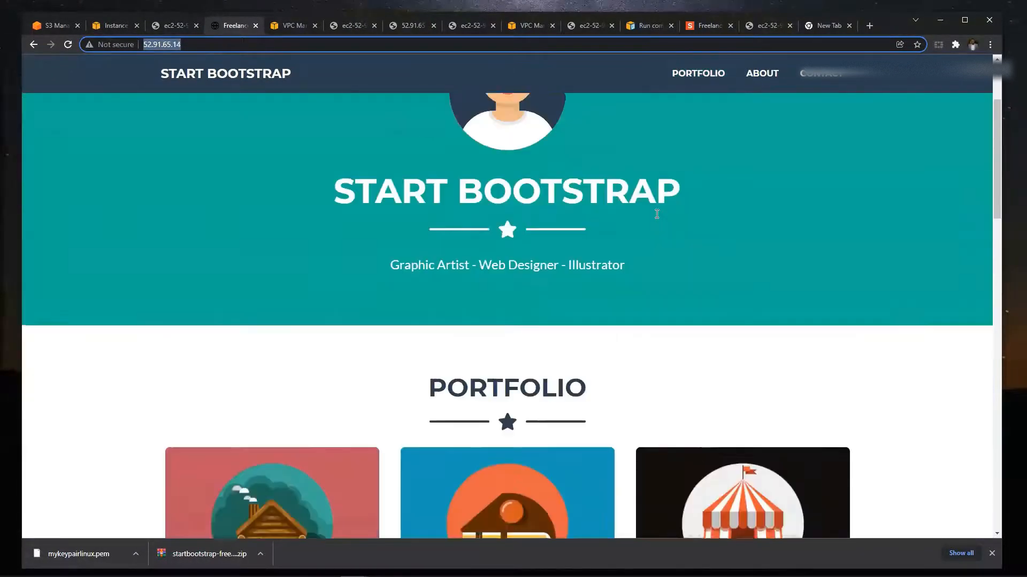
{"action": "scroll", "coordinate": [655, 213], "scroll_direction": "up", "scroll_amount": 3}
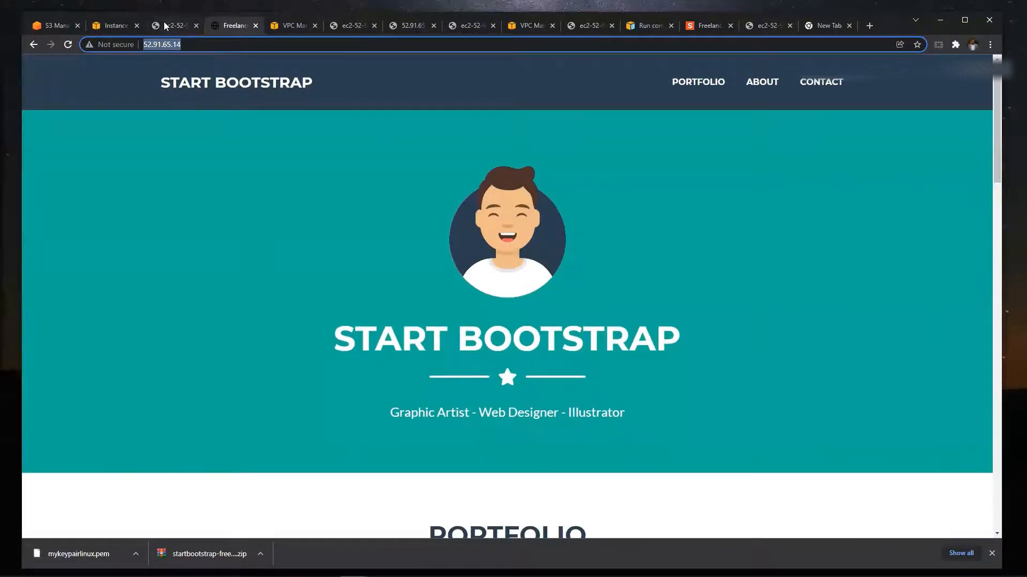
{"action": "left_click", "coordinate": [167, 26]}
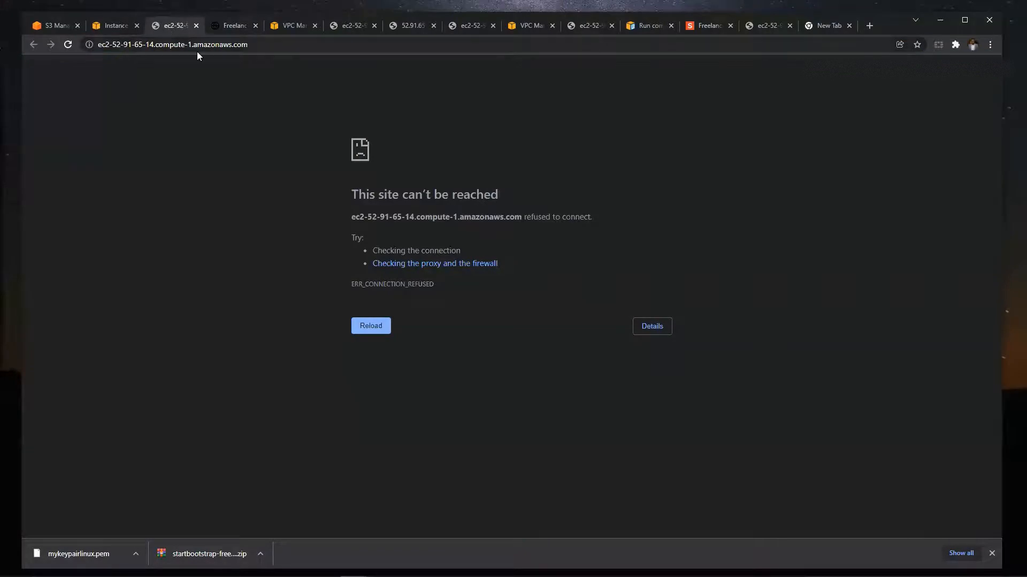
- Open the public IPv4 DNS address of bowlinux from the EC2 console and load it over HTTP instead of HTTPS
{"action": "left_click", "coordinate": [115, 24]}
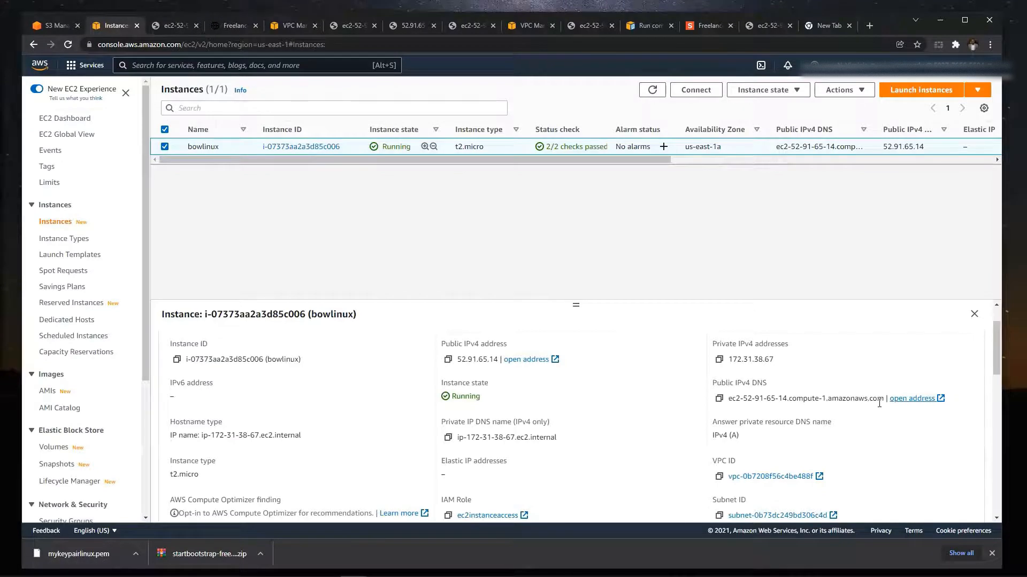
{"action": "left_click", "coordinate": [910, 399]}
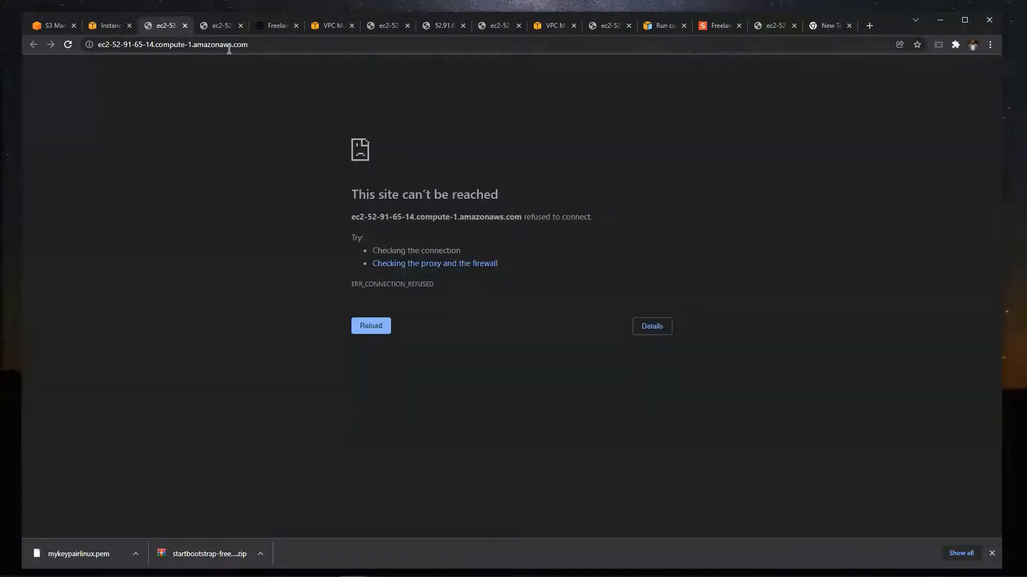
{"action": "left_click", "coordinate": [230, 49]}
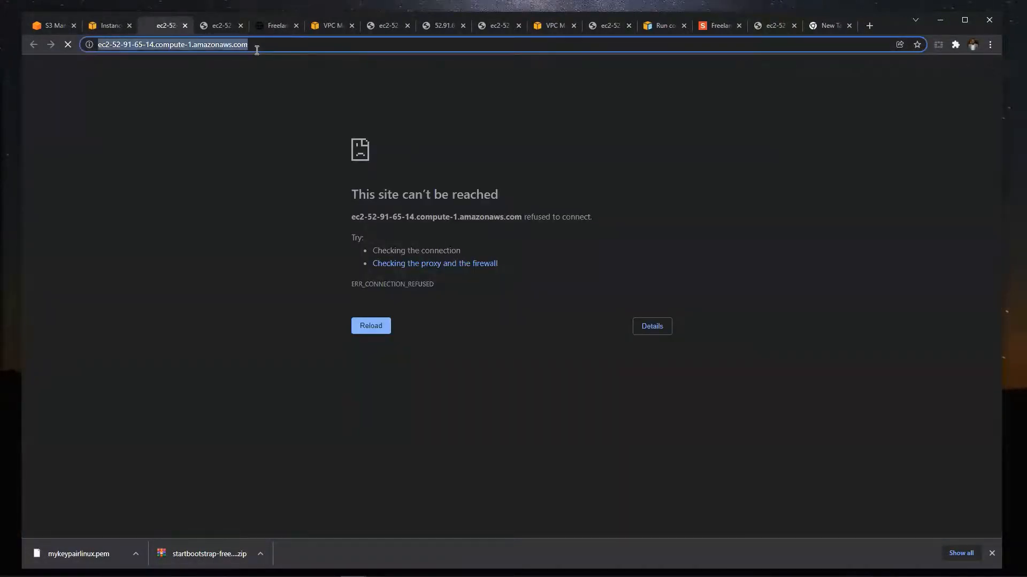
{"action": "left_click", "coordinate": [257, 50]}
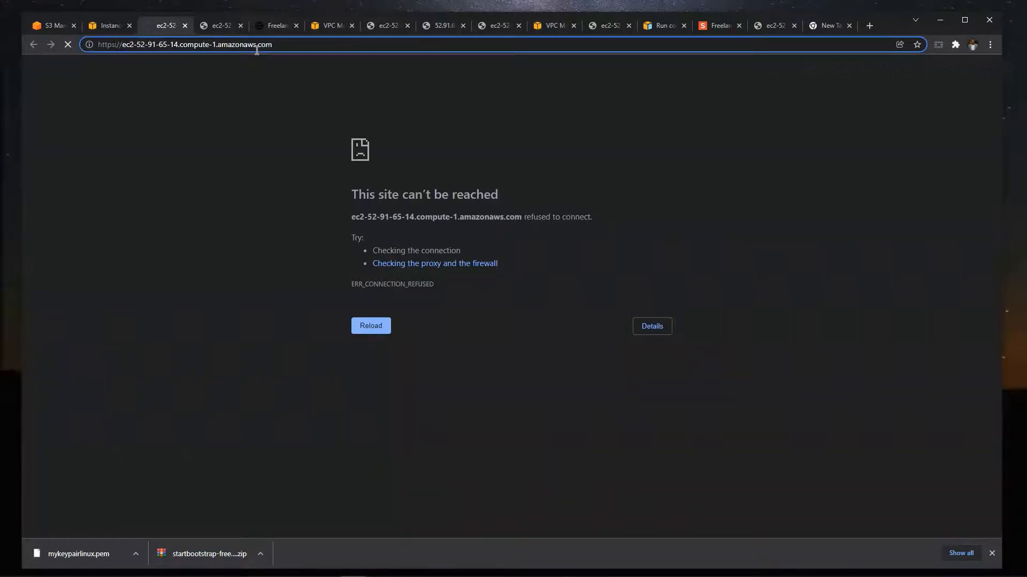
{"action": "key", "text": "BackSpace"}
{"action": "key", "text": "Return"}
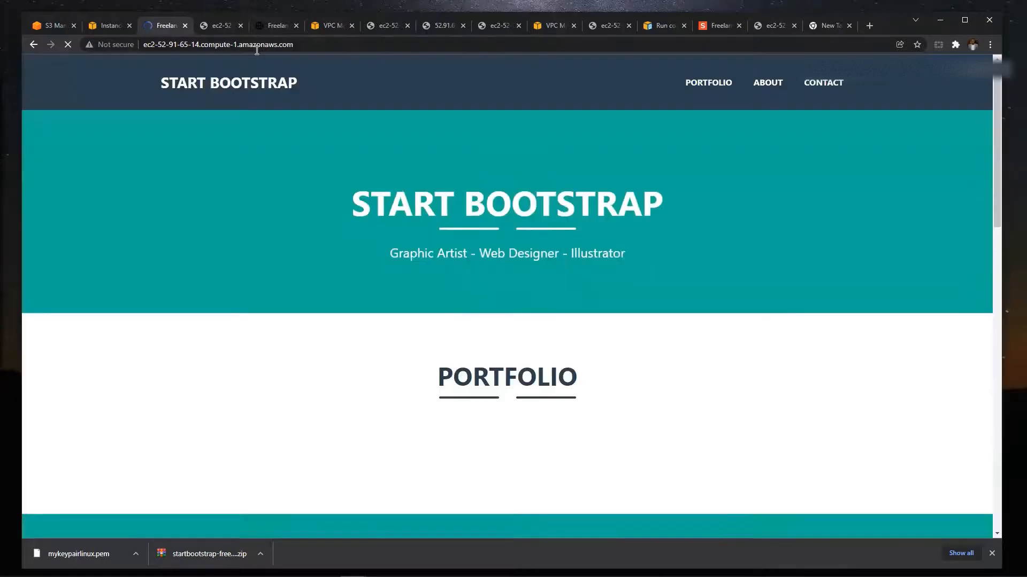
{"action": "left_click", "coordinate": [186, 45]}
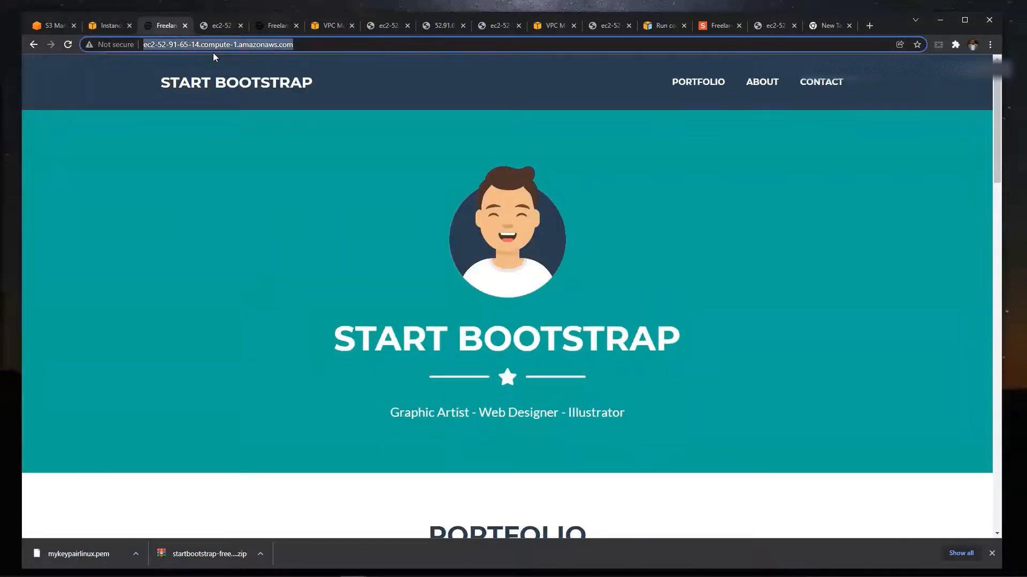
{"action": "key", "text": "Home"}
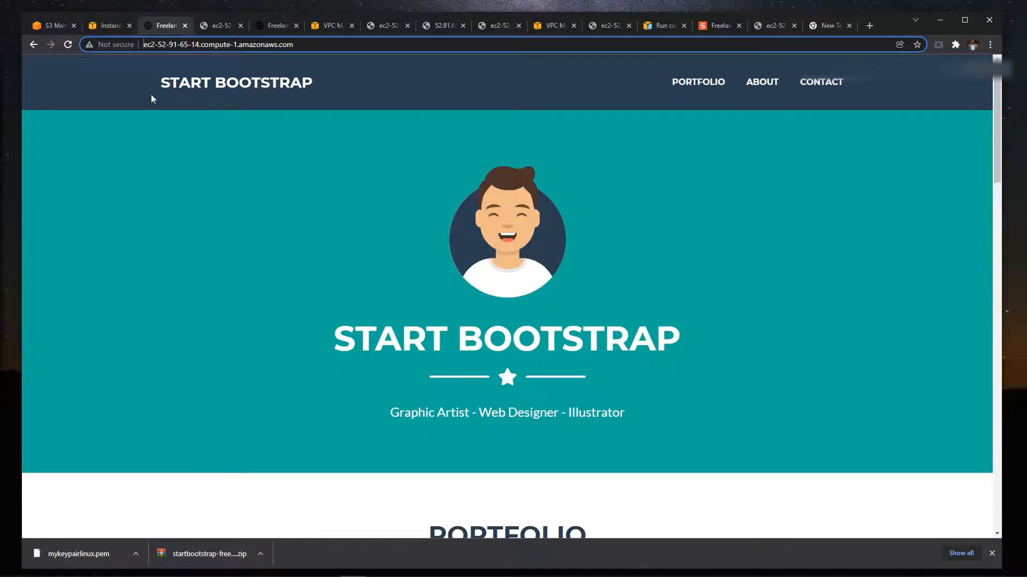
- Return to the bowlinux instance in the EC2 console and examine its inbound security rules for ports 80 and 443 from 0.0.0.0/0
{"action": "left_click", "coordinate": [110, 25]}
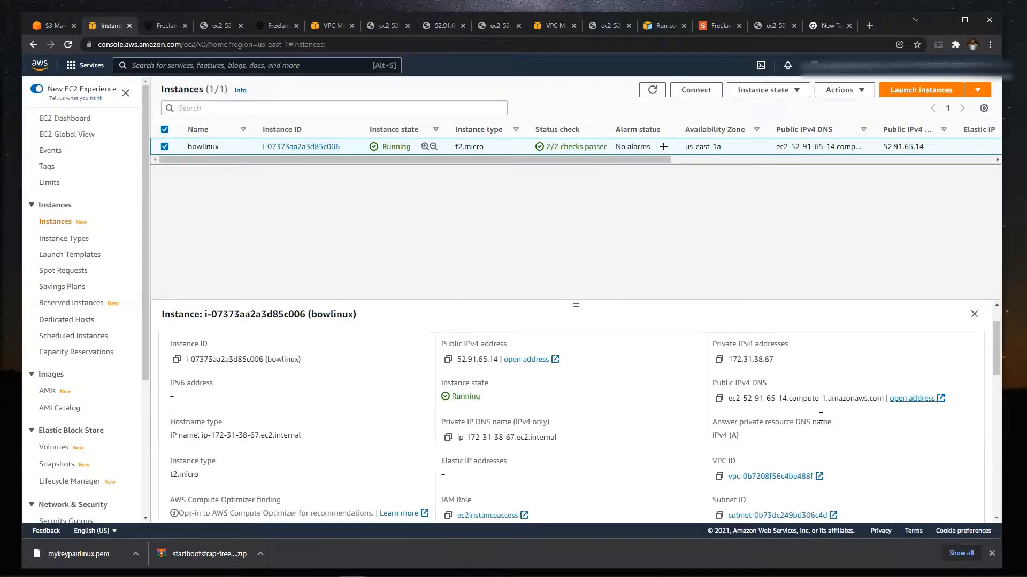
{"action": "scroll", "coordinate": [678, 440], "scroll_direction": "down", "scroll_amount": 5}
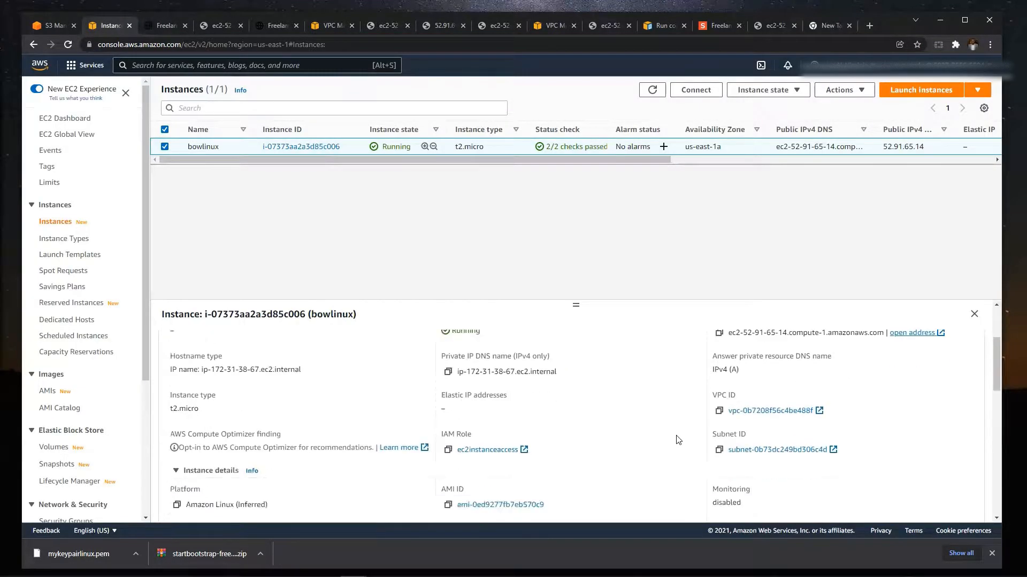
{"action": "scroll", "coordinate": [678, 440], "scroll_direction": "down", "scroll_amount": 1}
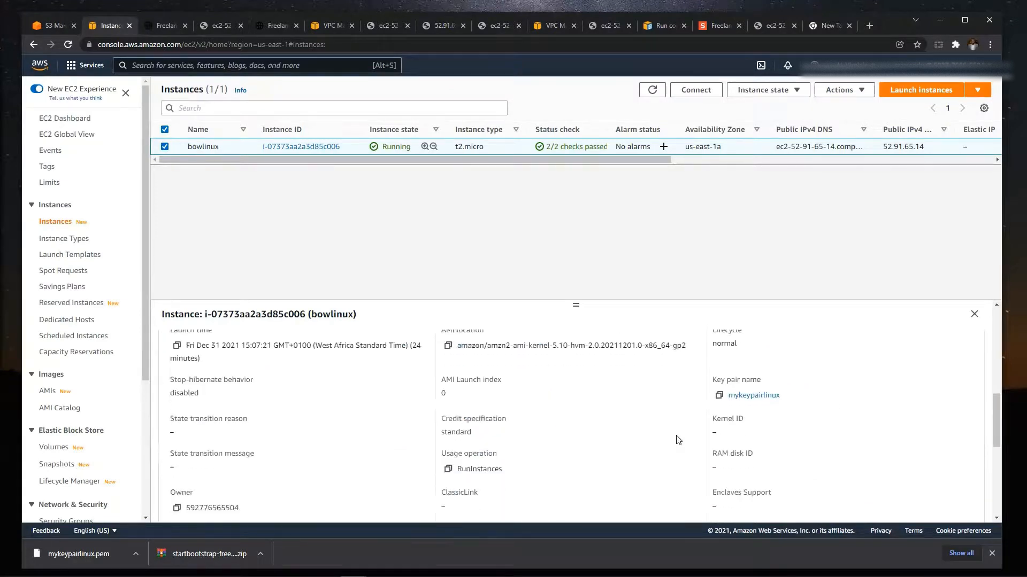
{"action": "scroll", "coordinate": [481, 406], "scroll_direction": "up", "scroll_amount": 6}
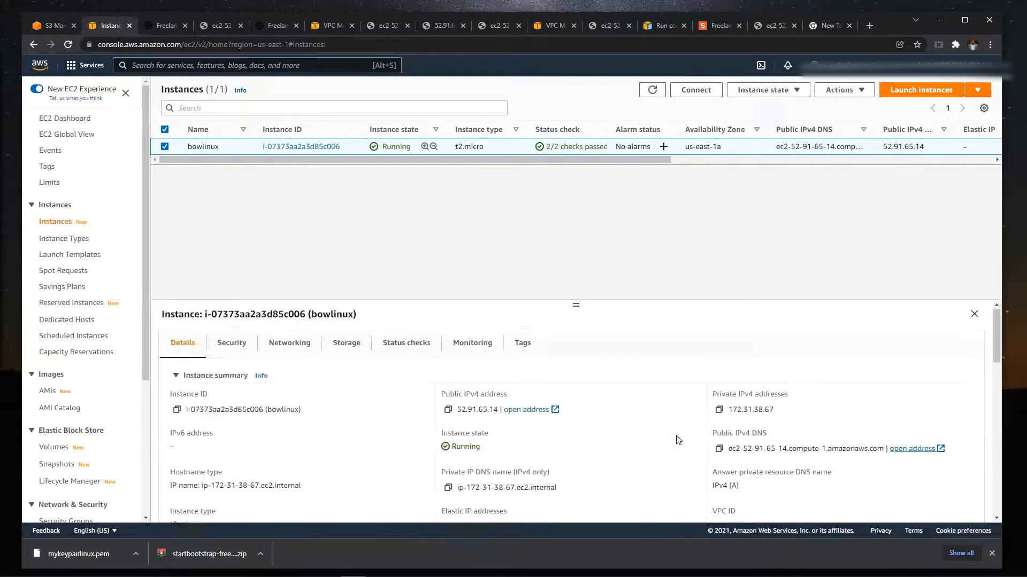
{"action": "left_click", "coordinate": [229, 357]}
{"action": "scroll", "coordinate": [415, 457], "scroll_direction": "down", "scroll_amount": 3}
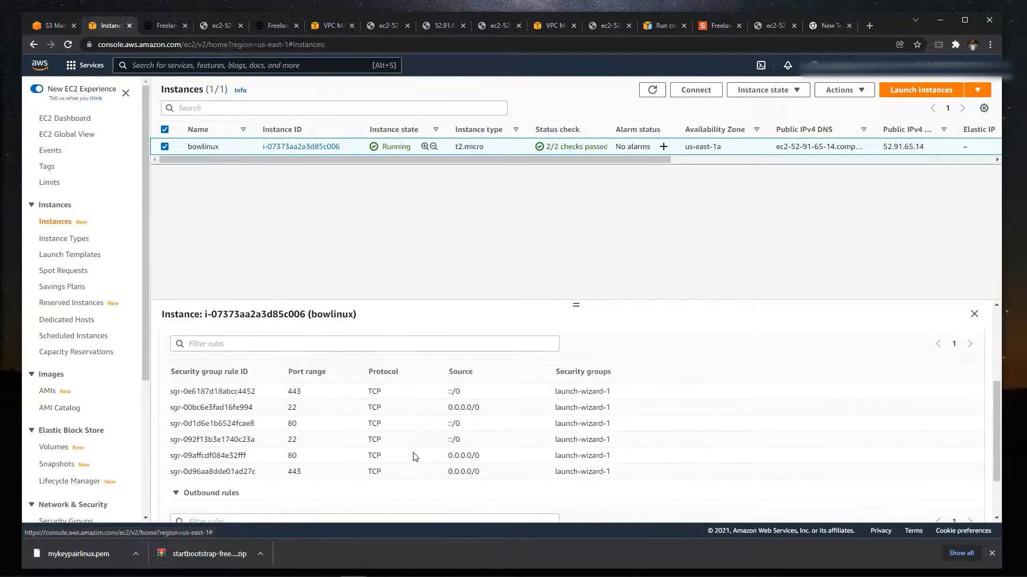
{"action": "scroll", "coordinate": [267, 438], "scroll_direction": "down", "scroll_amount": 2}
{"action": "scroll", "coordinate": [257, 426], "scroll_direction": "up", "scroll_amount": 2}
{"action": "left_click_drag", "start_coordinate": [287, 456], "coordinate": [490, 476]}
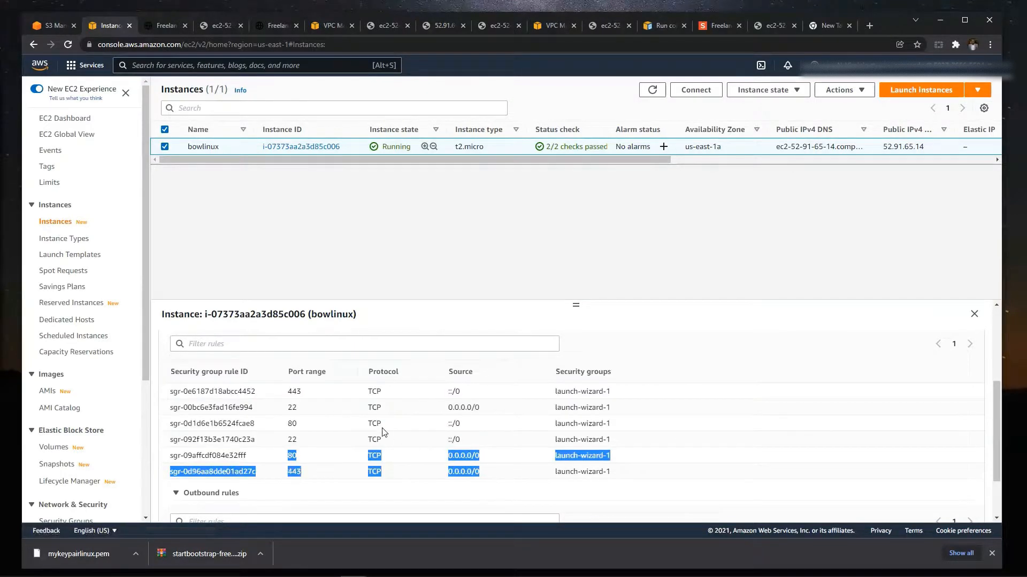
{"action": "scroll", "coordinate": [396, 385], "scroll_direction": "up", "scroll_amount": 3}
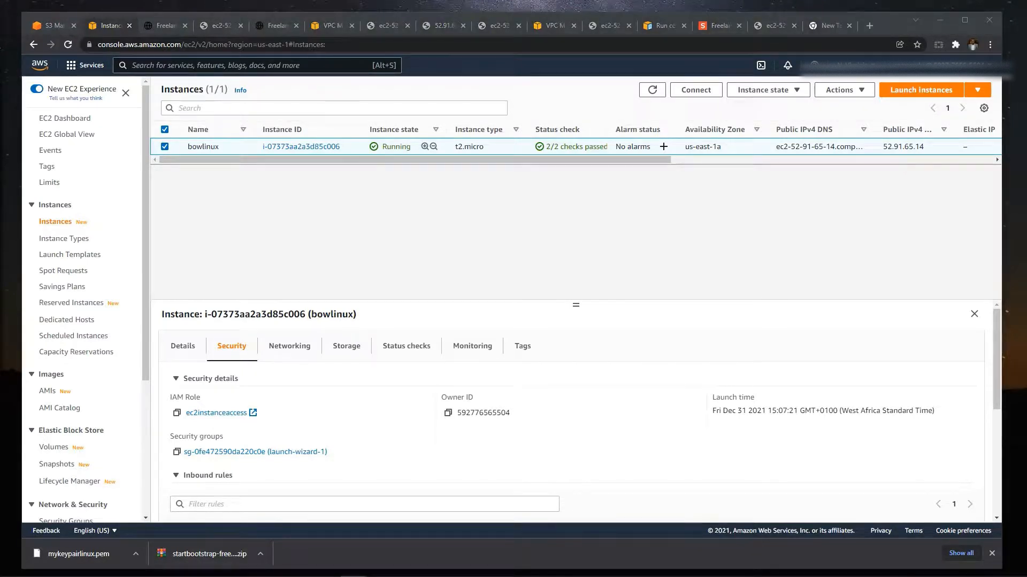
- Check the outbound rules of the bowlinux instance and compare them with its inbound rules
{"action": "left_click", "coordinate": [538, 275]}
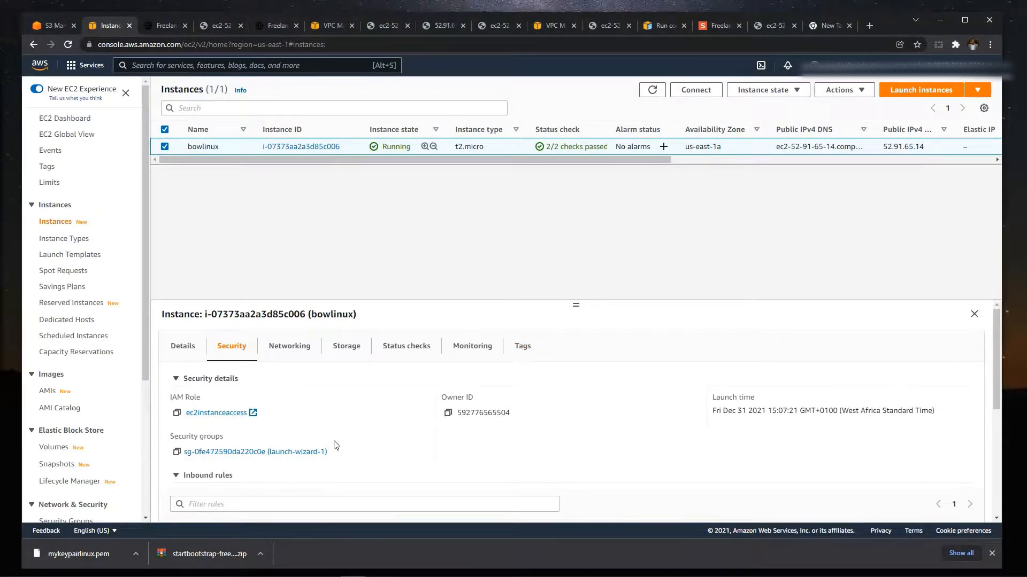
{"action": "scroll", "coordinate": [722, 457], "scroll_direction": "down", "scroll_amount": 4}
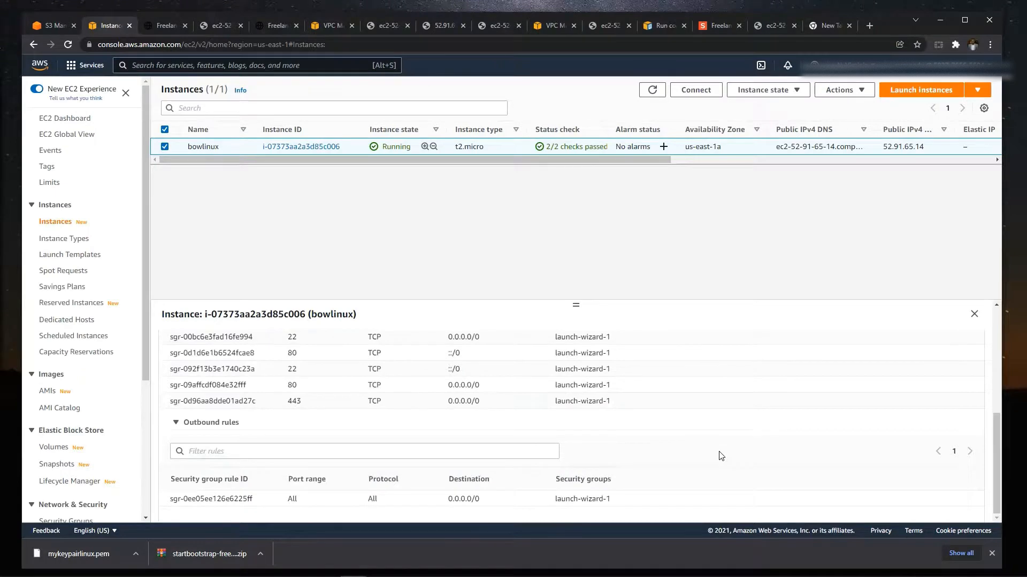
{"action": "scroll", "coordinate": [722, 456], "scroll_direction": "up", "scroll_amount": 1}
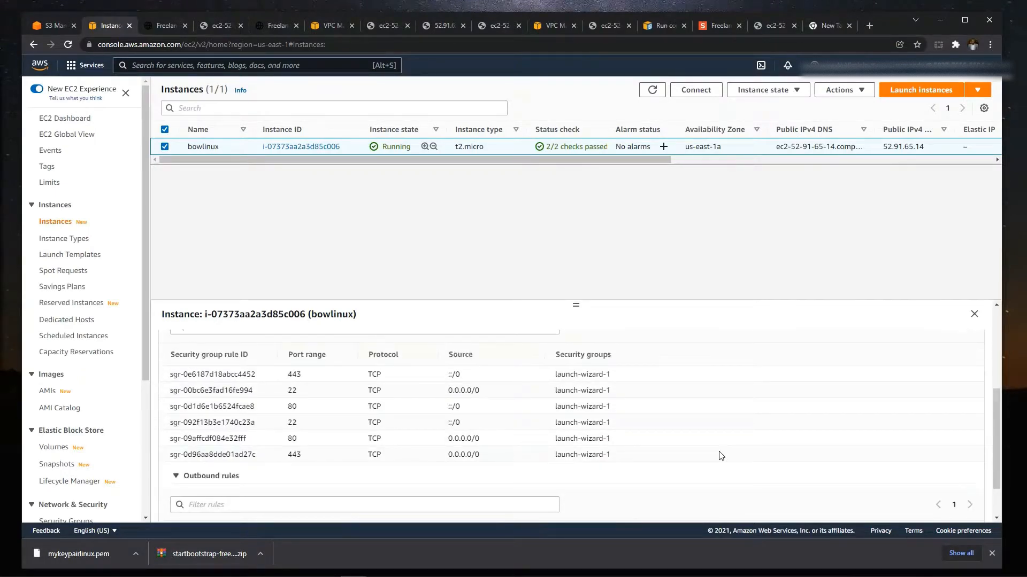
{"action": "scroll", "coordinate": [721, 456], "scroll_direction": "up", "scroll_amount": 3}
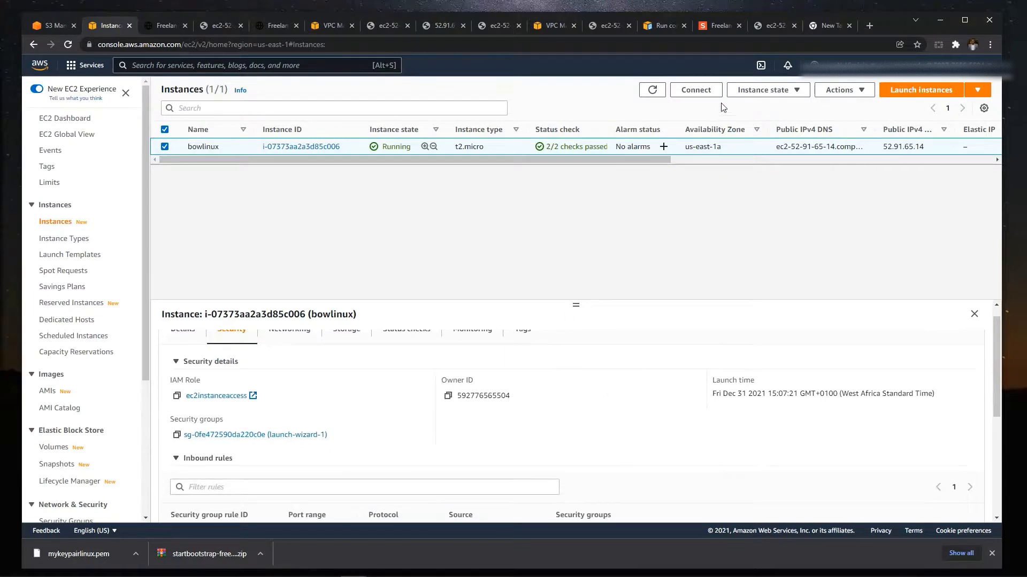
- Open the launch-wizard-1 security group from the list of security groups and review its inbound rules
{"action": "left_click", "coordinate": [780, 91]}
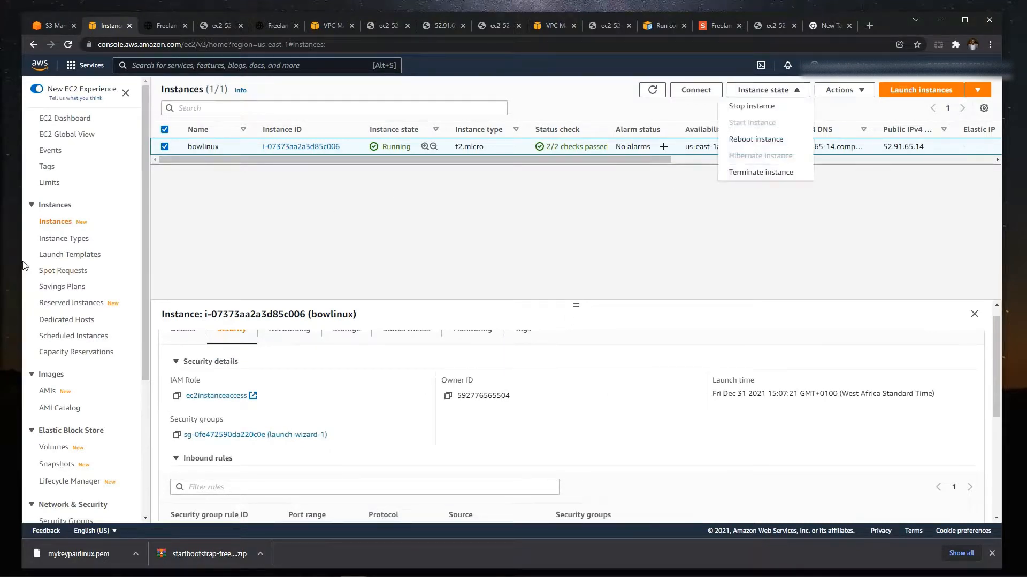
{"action": "scroll", "coordinate": [72, 336], "scroll_direction": "down", "scroll_amount": 2}
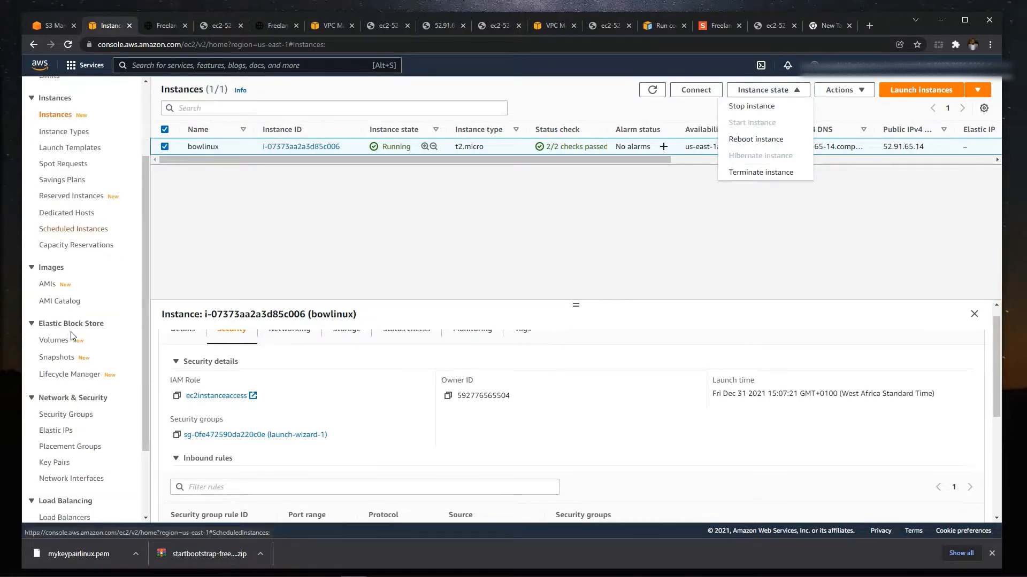
{"action": "left_click", "coordinate": [76, 416]}
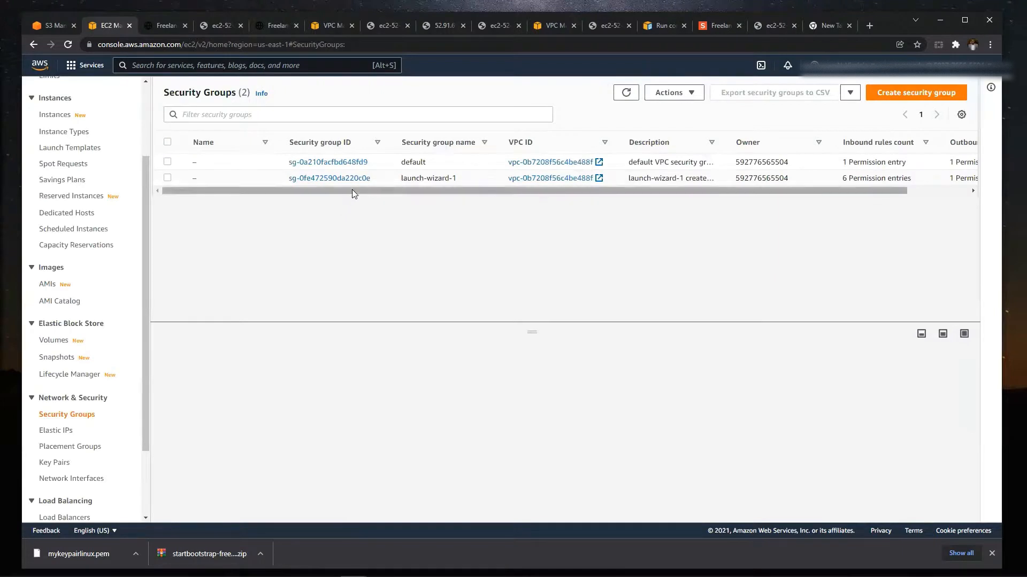
{"action": "left_click_drag", "start_coordinate": [353, 191], "coordinate": [323, 197]}
{"action": "left_click", "coordinate": [303, 180]}
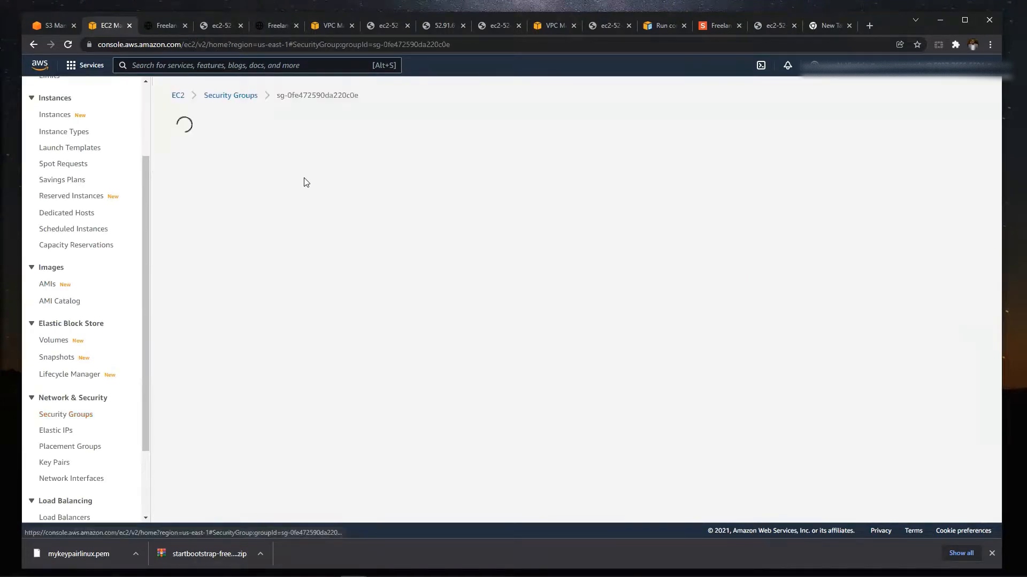
{"action": "scroll", "coordinate": [388, 287], "scroll_direction": "down", "scroll_amount": 1}
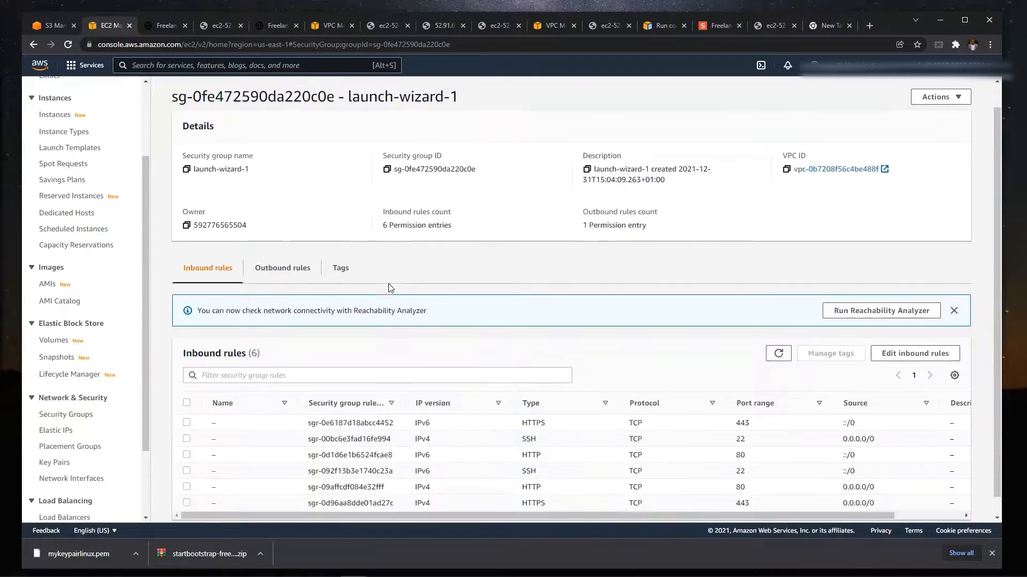
{"action": "scroll", "coordinate": [389, 288], "scroll_direction": "down", "scroll_amount": 1}
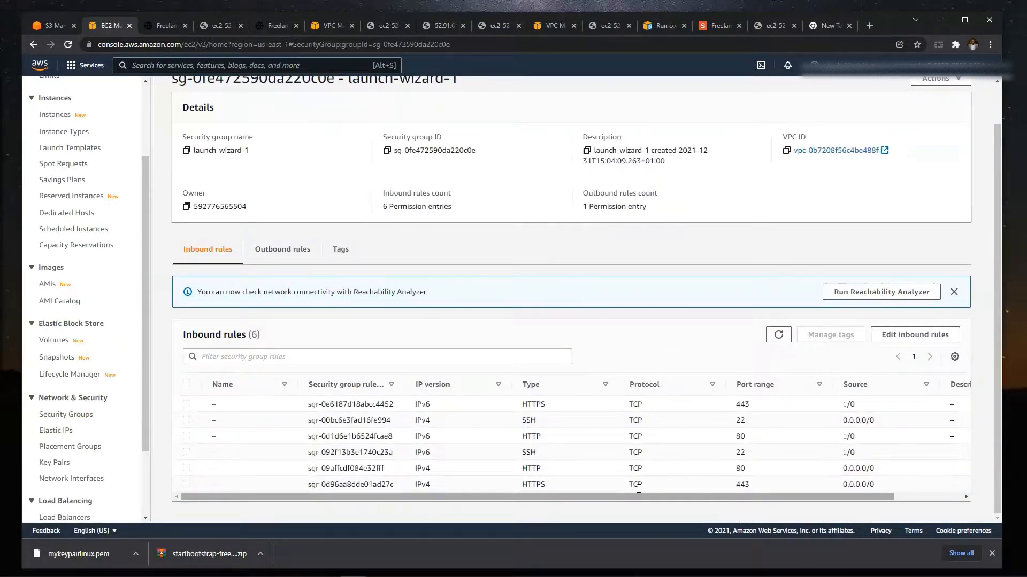
- Delete the HTTPS, HTTP and SSH inbound rules with source ::/0 from launch-wizard-1 and save the rules
{"action": "left_click", "coordinate": [895, 336]}
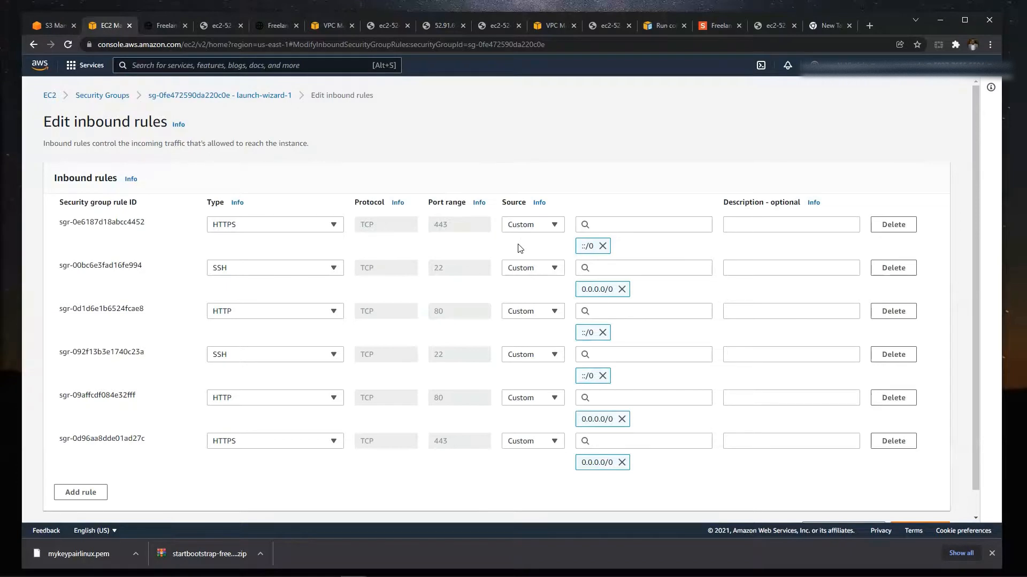
{"action": "left_click", "coordinate": [893, 225]}
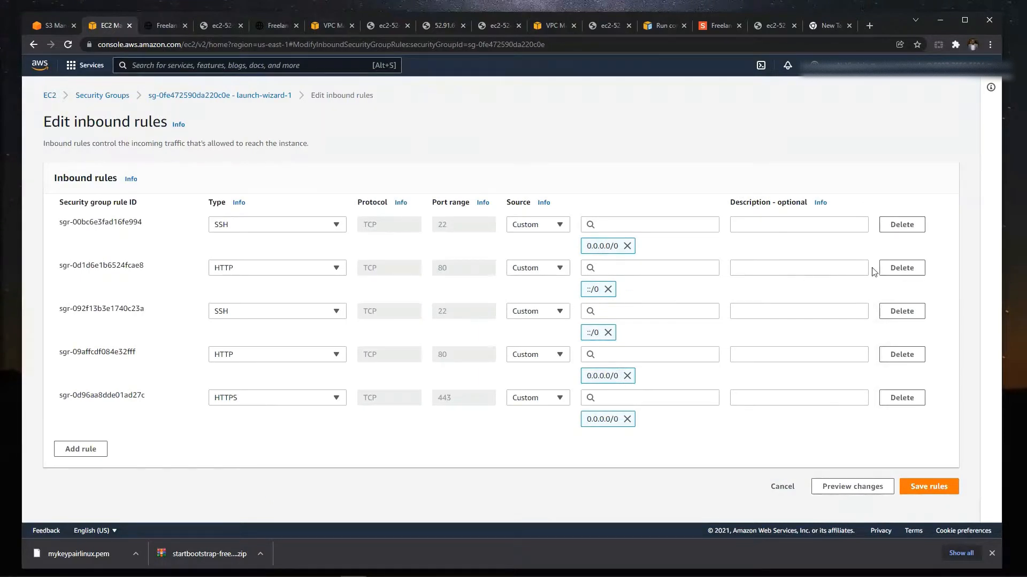
{"action": "left_click", "coordinate": [891, 270]}
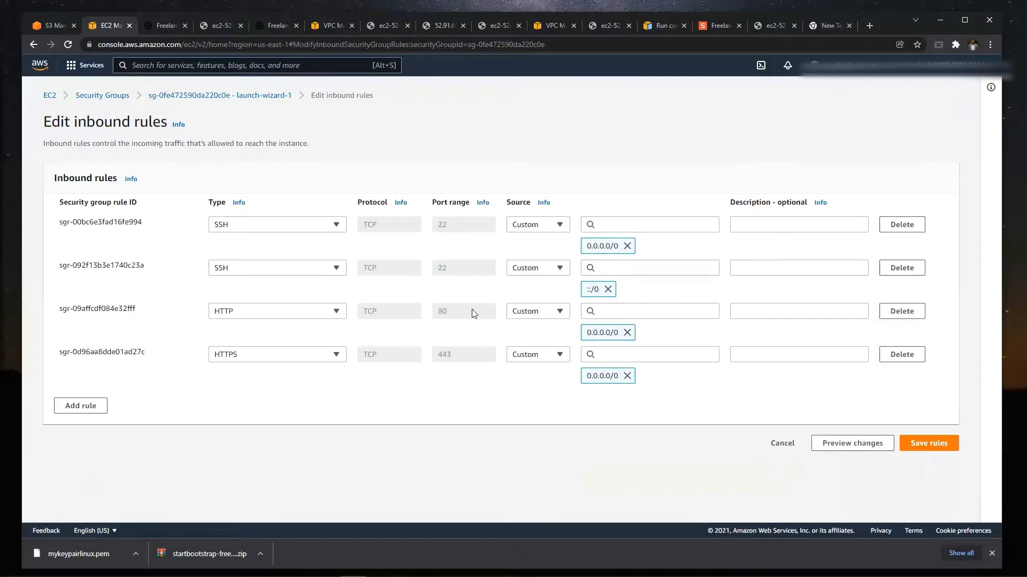
{"action": "left_click", "coordinate": [902, 268]}
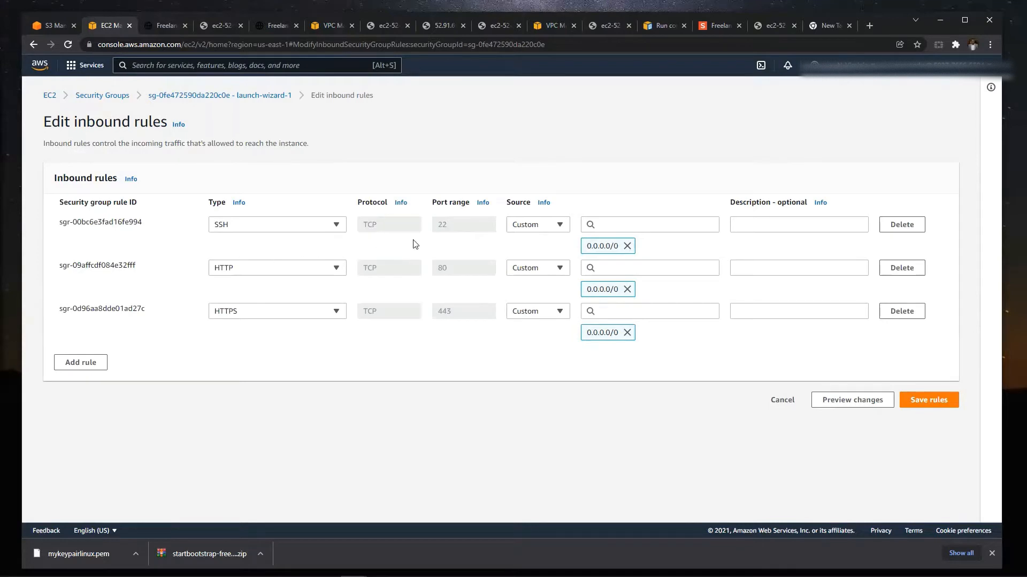
{"action": "left_click", "coordinate": [924, 404]}
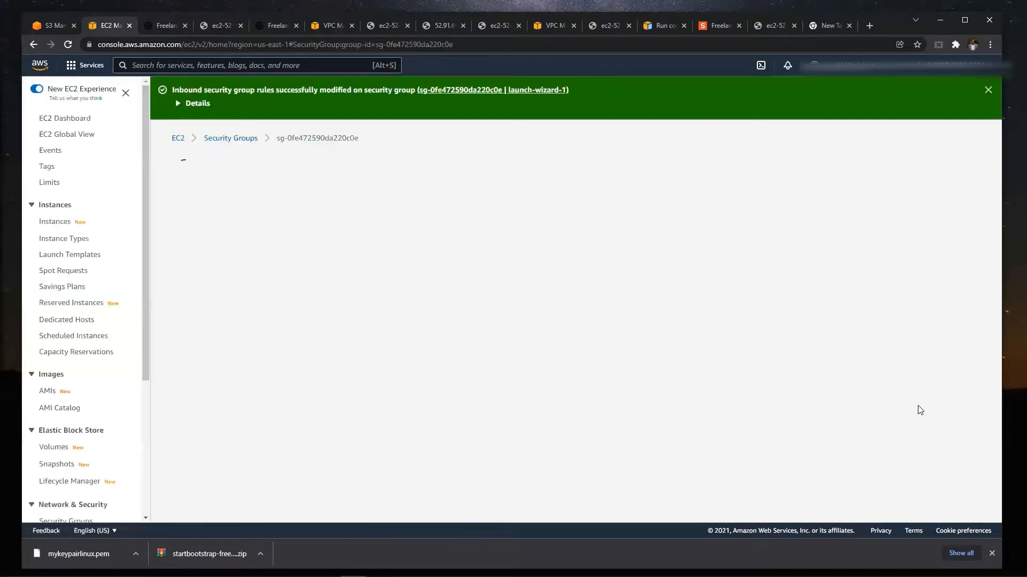
{"action": "scroll", "coordinate": [835, 406], "scroll_direction": "down", "scroll_amount": 1}
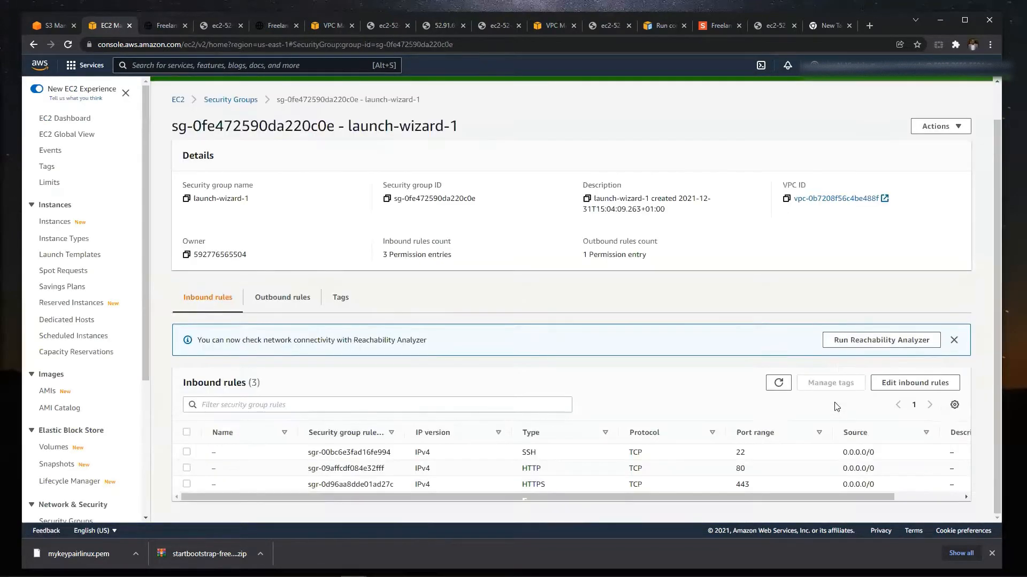
- Reload the hosted Start Bootstrap page, then try to open its EC2 public DNS address over HTTPS
{"action": "left_click", "coordinate": [771, 29]}
{"action": "left_click", "coordinate": [67, 48]}
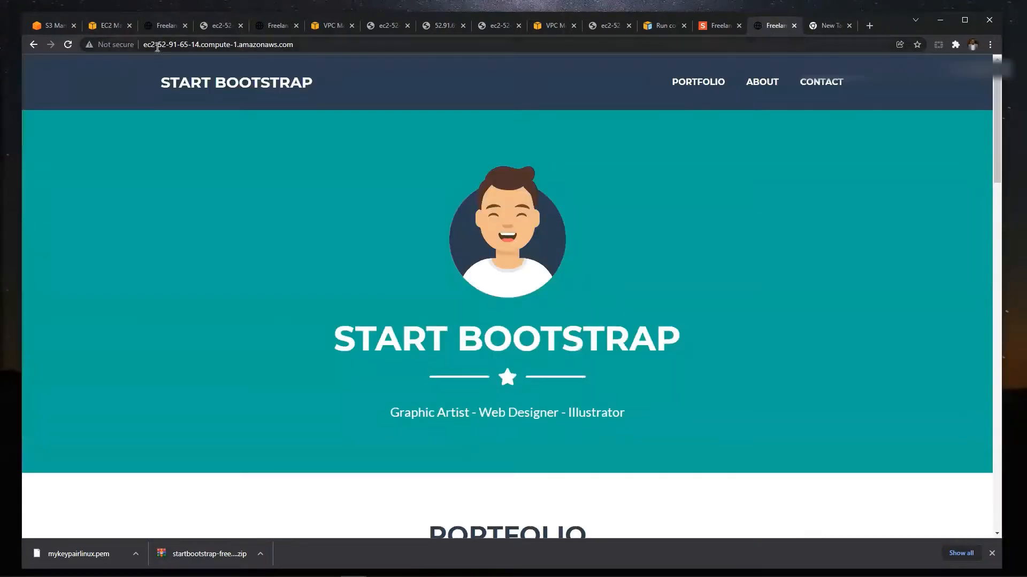
{"action": "left_click", "coordinate": [177, 46]}
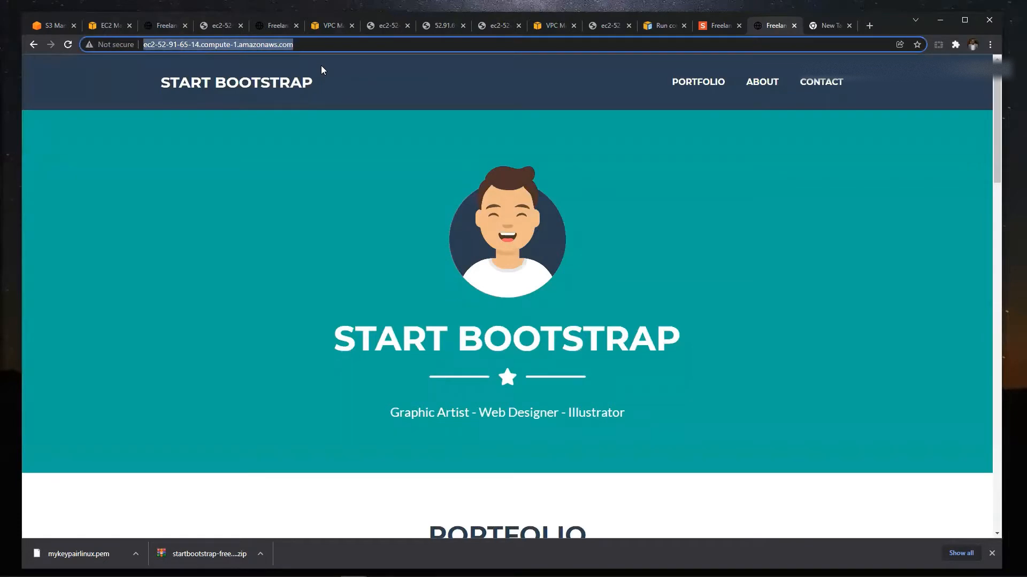
{"action": "key", "text": "Left"}
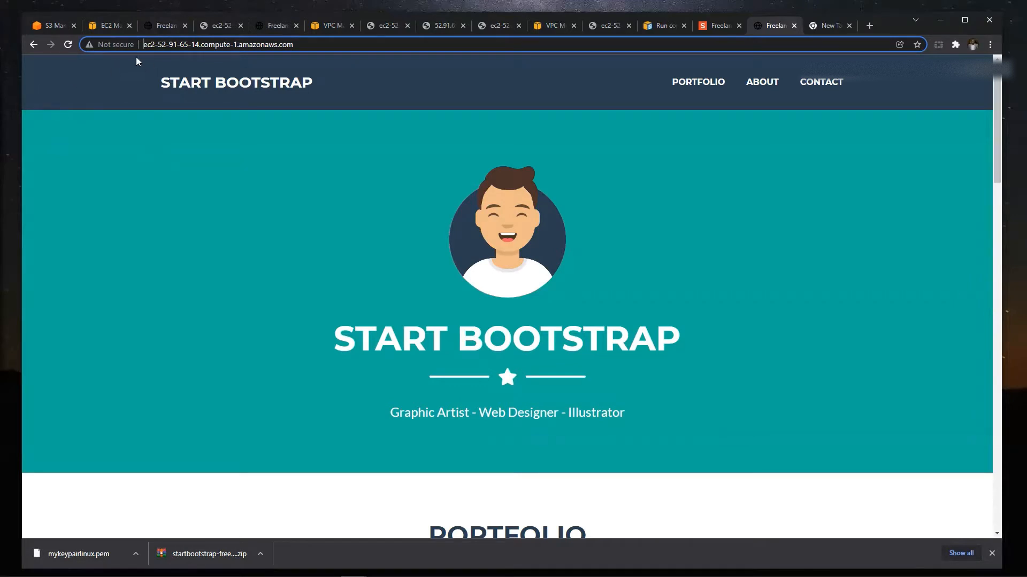
{"action": "type", "text": "htt"}
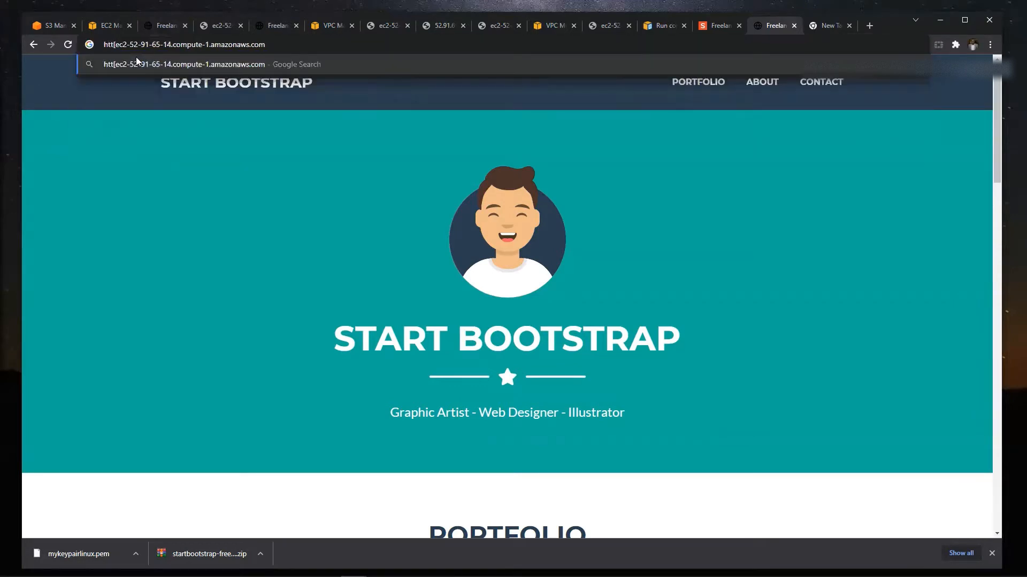
{"action": "type", "text": "ps:"}
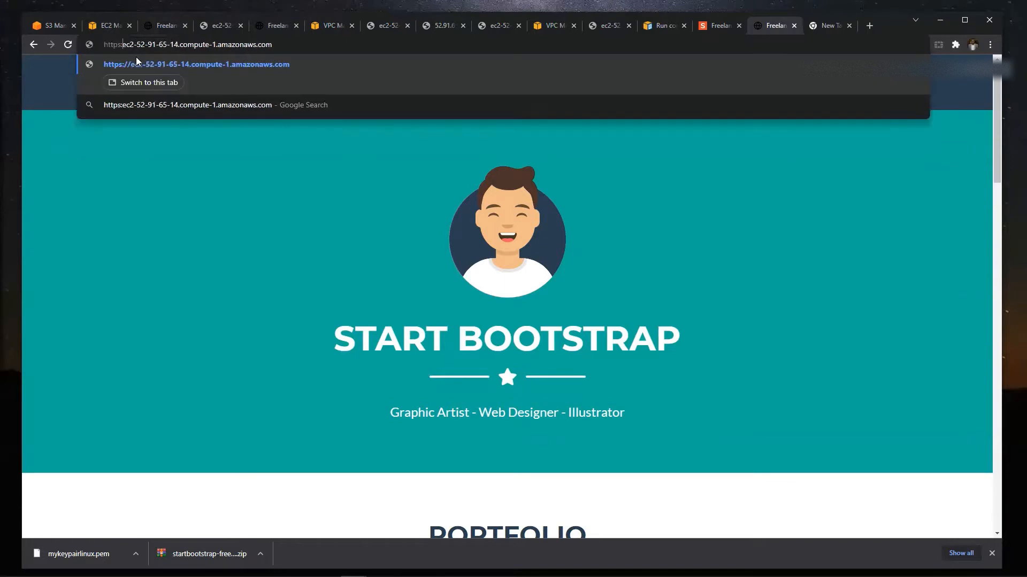
{"action": "type", "text": "//"}
{"action": "key", "text": "Return"}
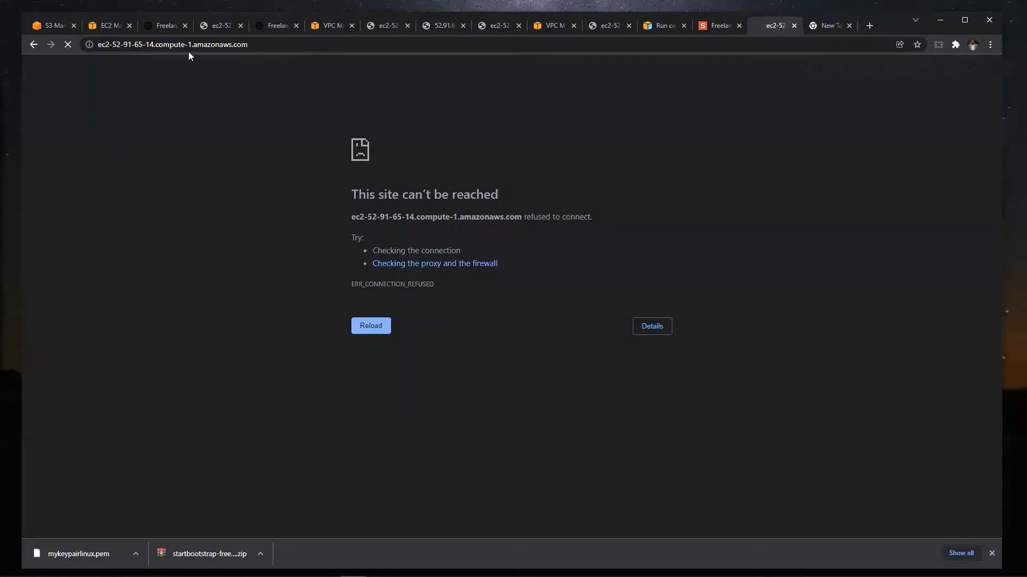
- Change the address scheme from https back to http and load the hosted site
{"action": "left_click", "coordinate": [193, 47]}
{"action": "key", "text": "Left"}
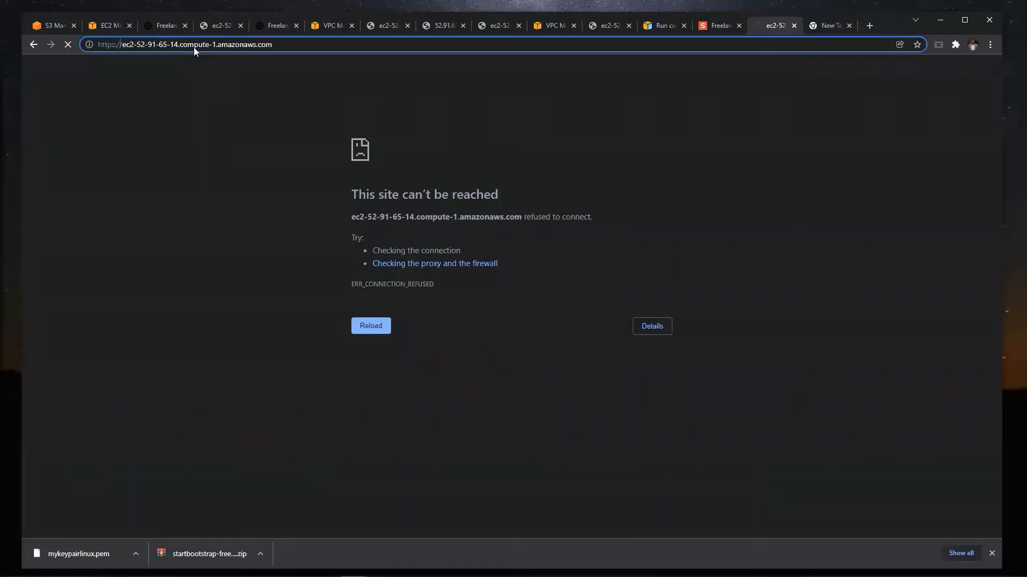
{"action": "key", "text": "Left"}
{"action": "key", "text": "Left"}
{"action": "key", "text": "Left"}
{"action": "key", "text": "BackSpace"}
{"action": "key", "text": "Return"}
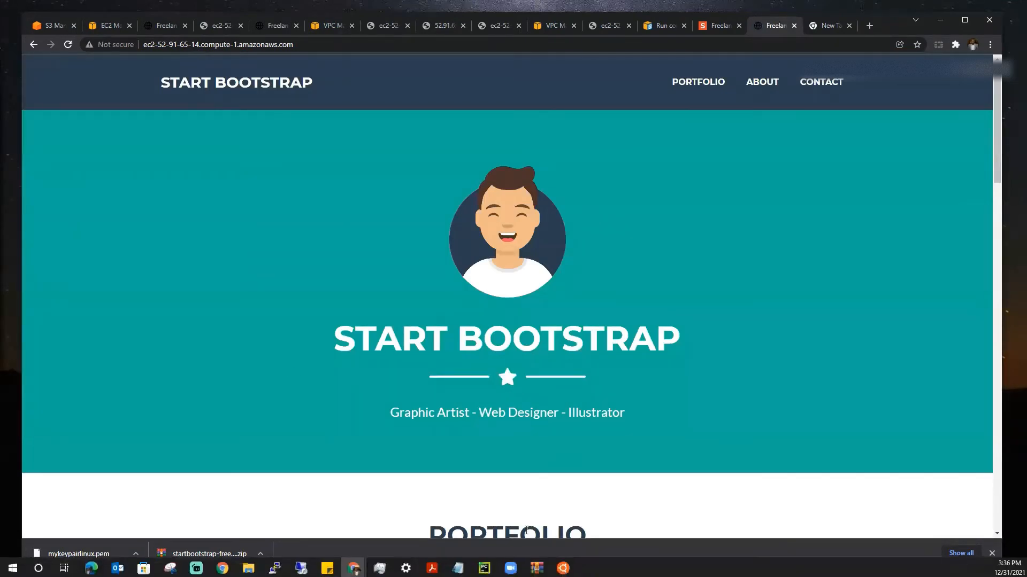
- Look through the hosted page down to its footer, checking the Full name field of the contact form, and return to the beginning
{"action": "scroll", "coordinate": [619, 291], "scroll_direction": "down", "scroll_amount": 1}
{"action": "scroll", "coordinate": [618, 297], "scroll_direction": "down", "scroll_amount": 15}
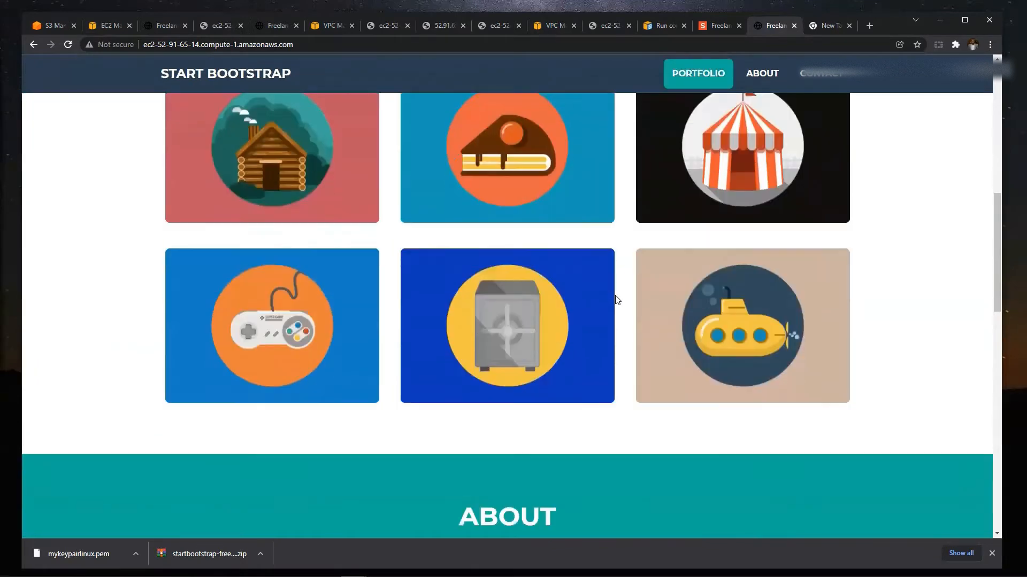
{"action": "scroll", "coordinate": [614, 300], "scroll_direction": "down", "scroll_amount": 3}
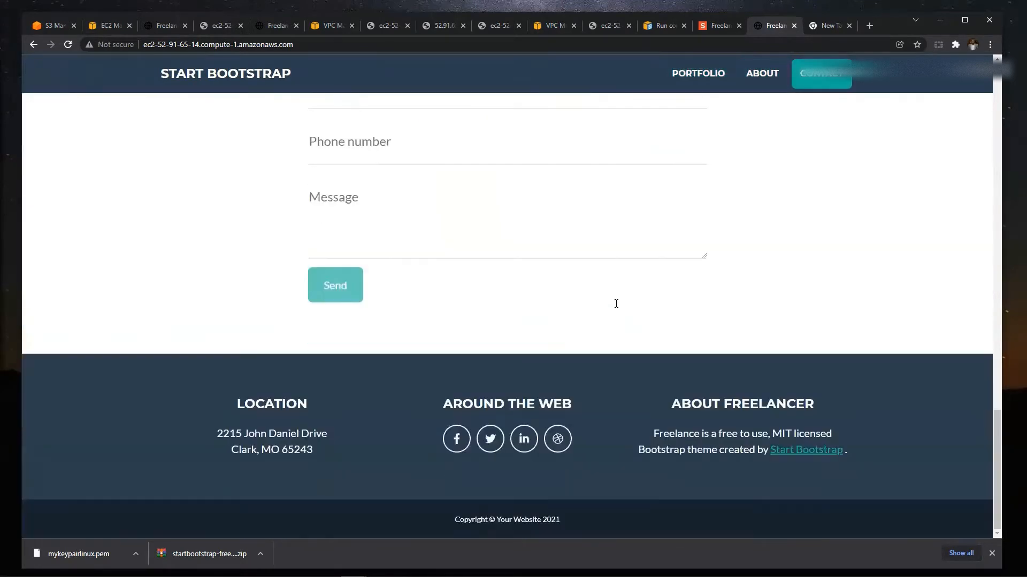
{"action": "scroll", "coordinate": [534, 267], "scroll_direction": "up", "scroll_amount": 3}
{"action": "left_click", "coordinate": [388, 199]}
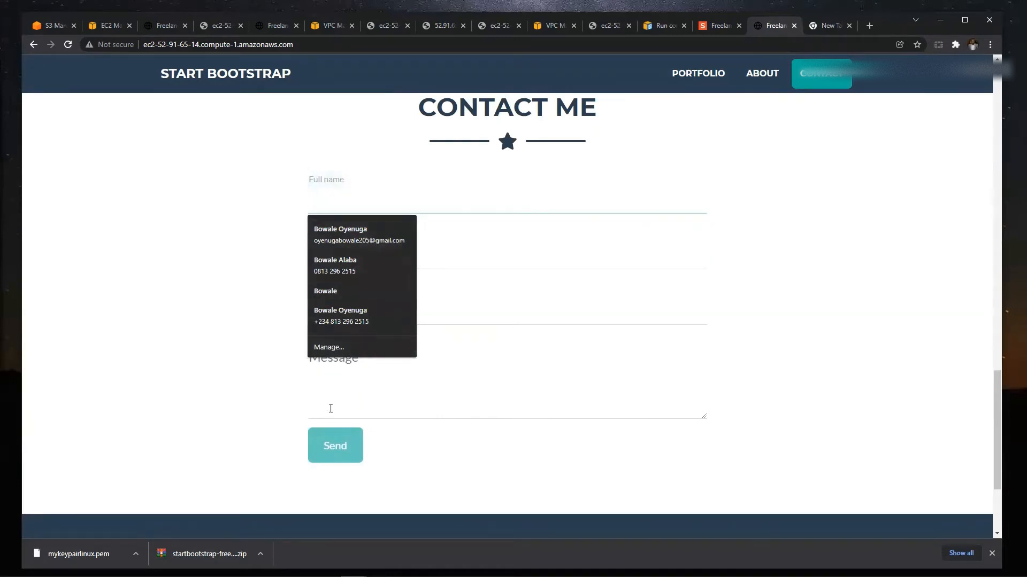
{"action": "left_click", "coordinate": [230, 394]}
{"action": "scroll", "coordinate": [226, 380], "scroll_direction": "up", "scroll_amount": 10}
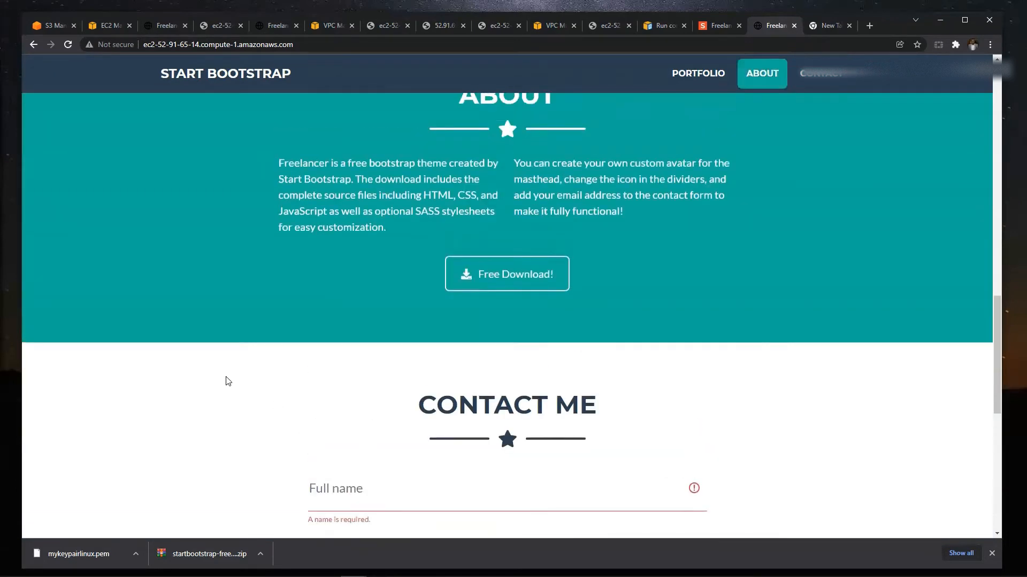
{"action": "scroll", "coordinate": [228, 371], "scroll_direction": "up", "scroll_amount": 8}
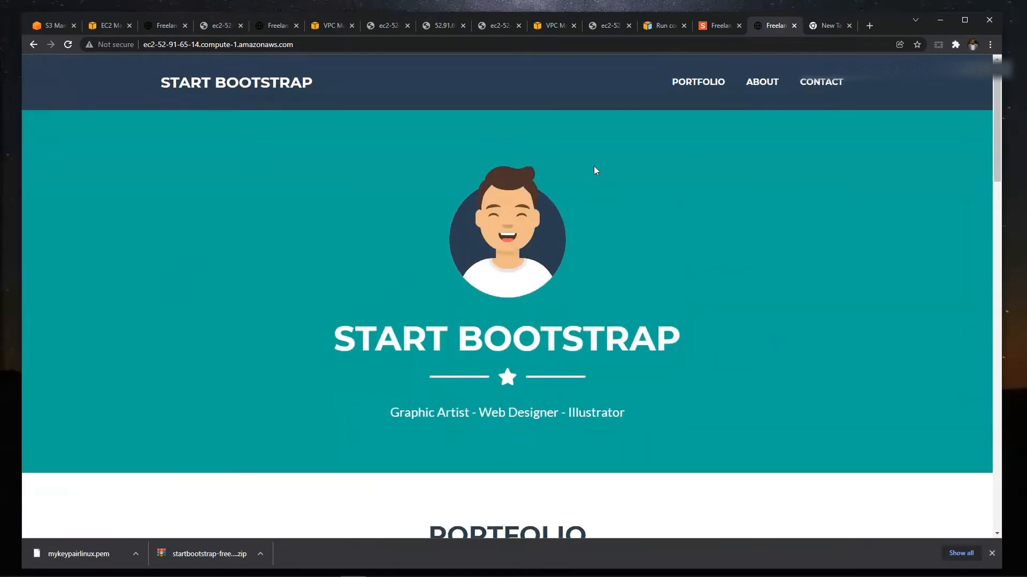
- Test the site's Portfolio, About and Contact navigation links and view the contact form down to the footer
{"action": "left_click", "coordinate": [691, 79]}
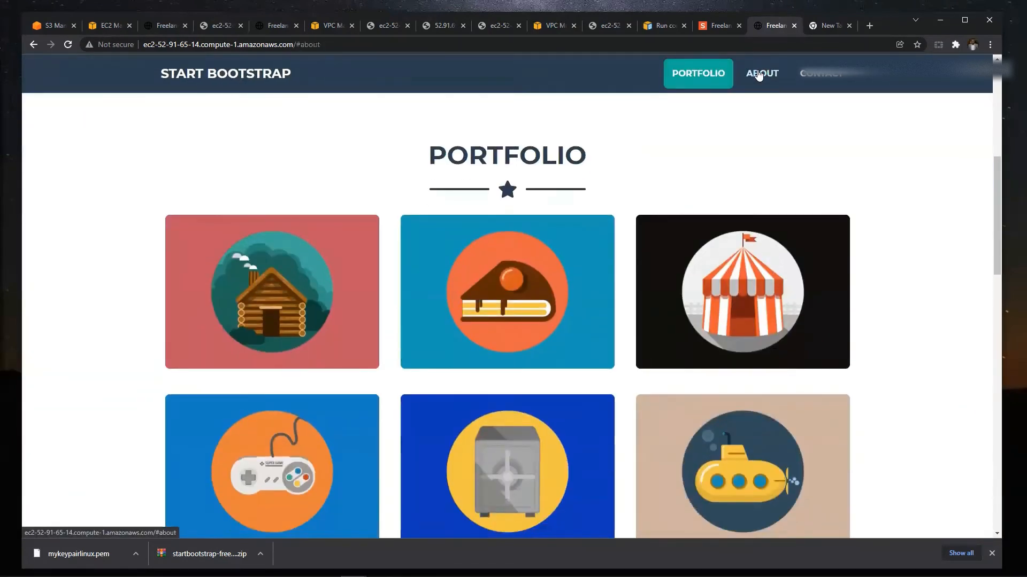
{"action": "left_click", "coordinate": [759, 73]}
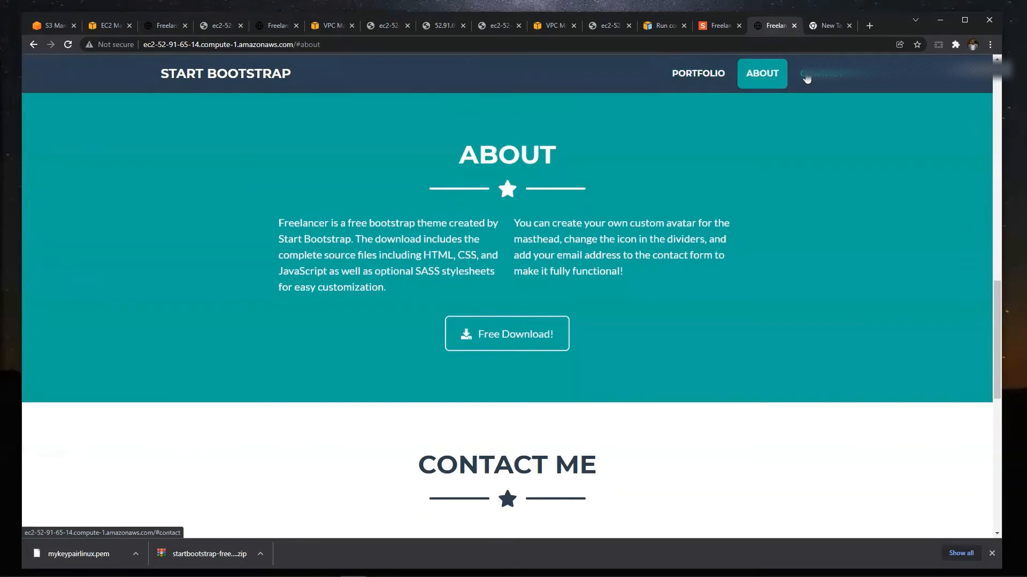
{"action": "left_click", "coordinate": [807, 75]}
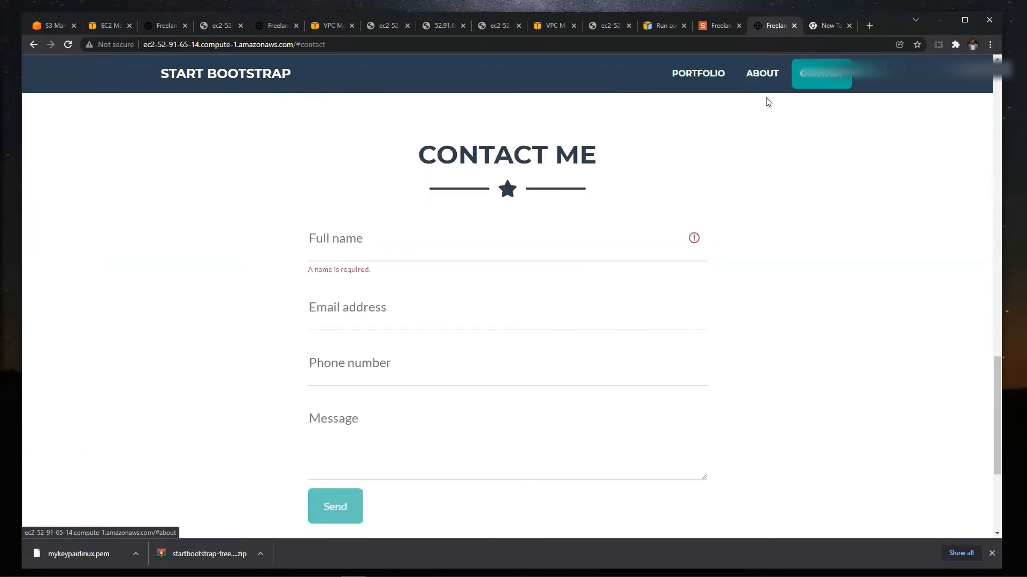
{"action": "scroll", "coordinate": [541, 271], "scroll_direction": "down", "scroll_amount": 5}
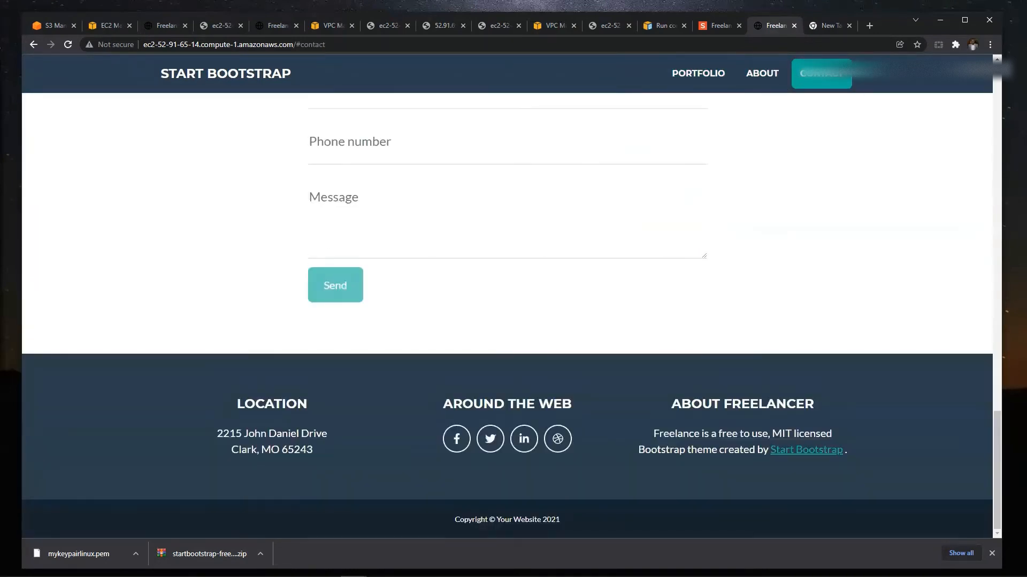